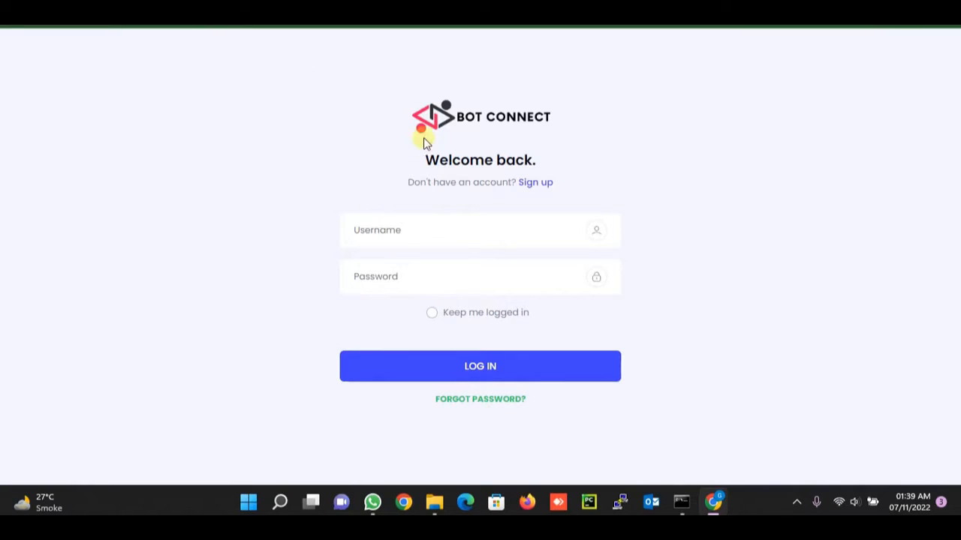
Step: Open the sign-up form and fill in the full name from the autofill suggestions
click(535, 186)
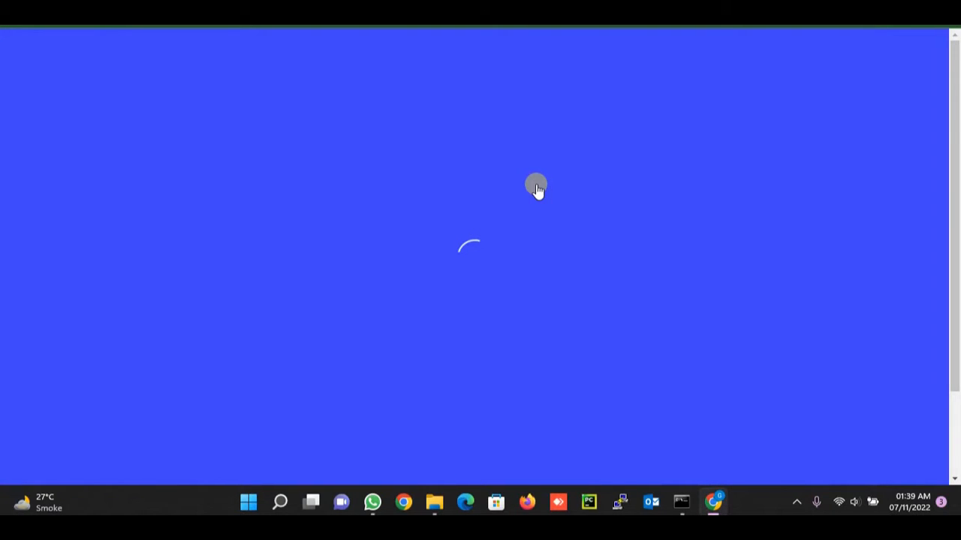
scroll(652, 197, down, 1)
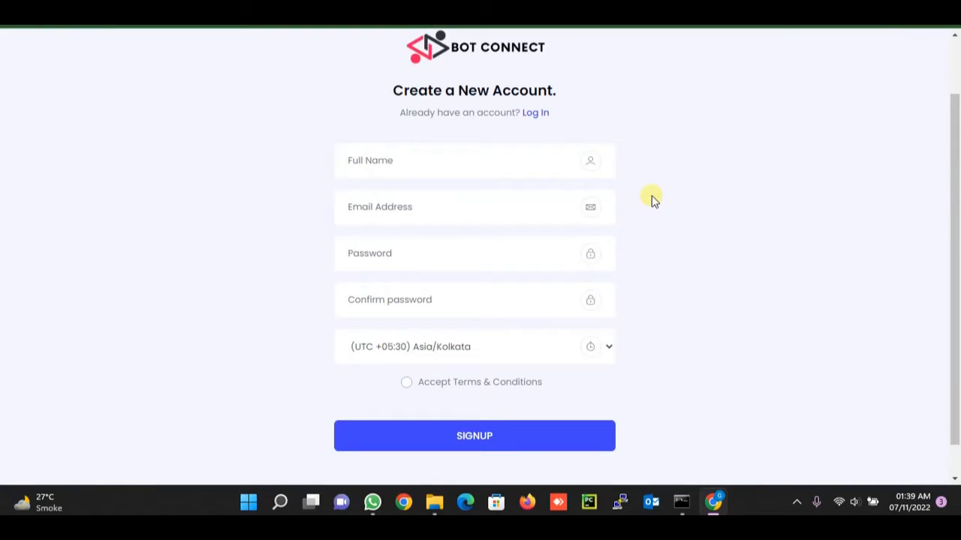
click(499, 161)
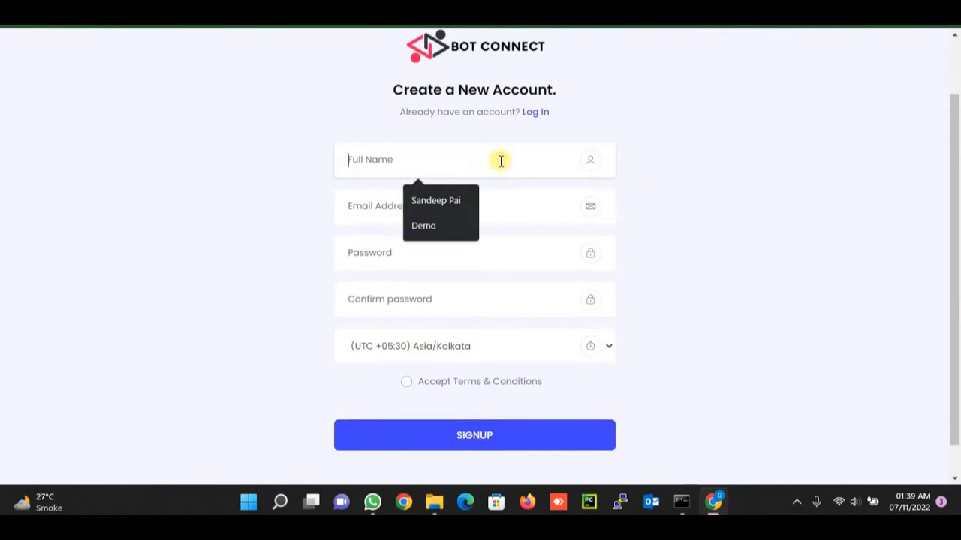
text(Sa)
key(Down)
key(Tab)
Step: Fill in the e-mail address from the autofill suggestions
text(sa)
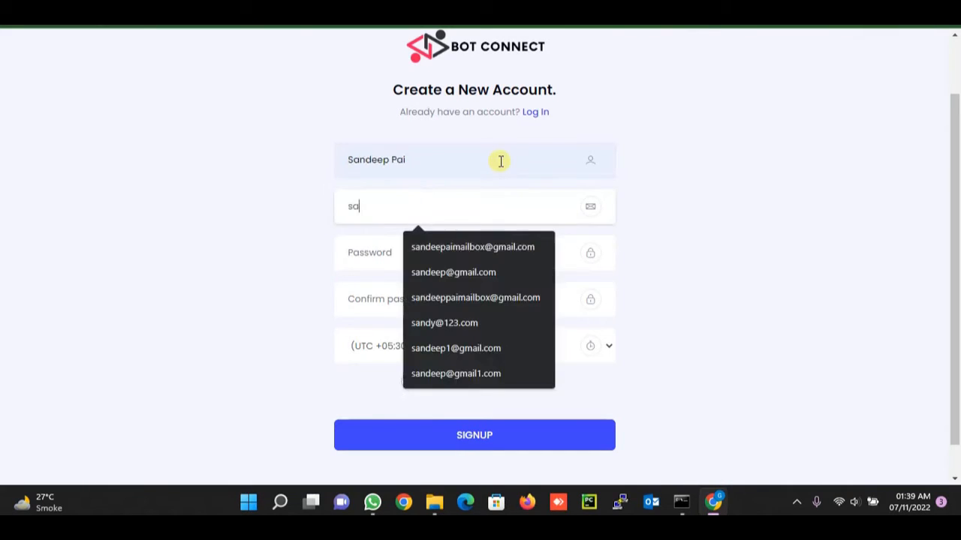
key(Down)
key(Tab)
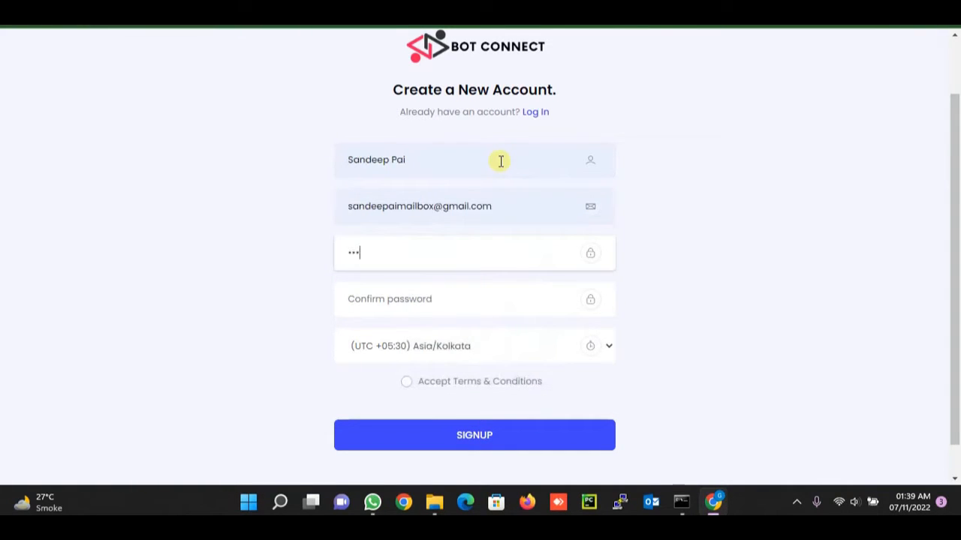
Step: Enter the account password and type it again in the confirmation field
key(Tab)
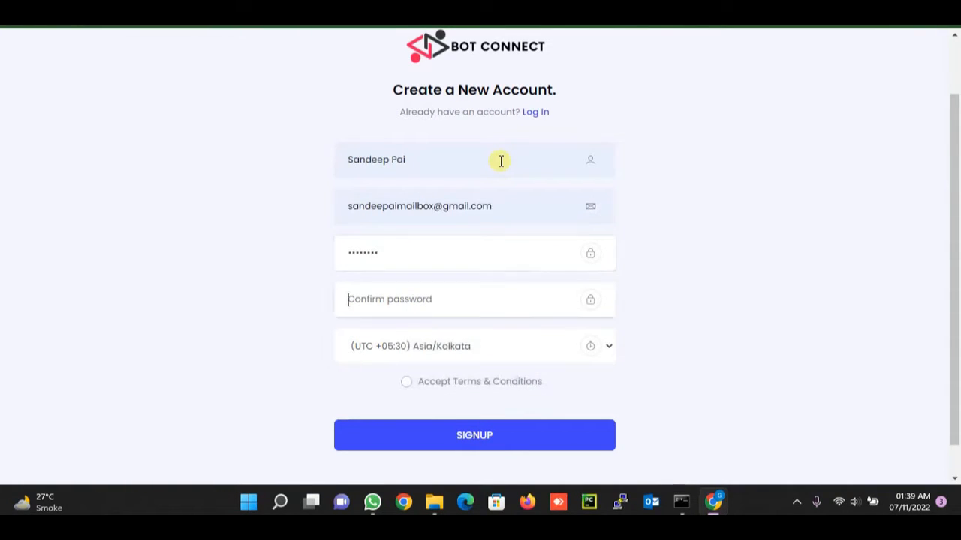
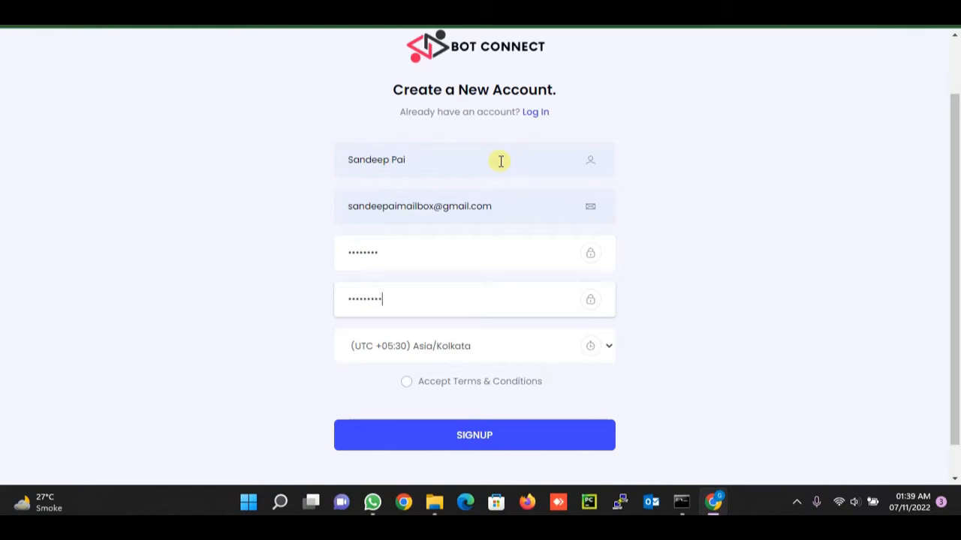
key(Tab)
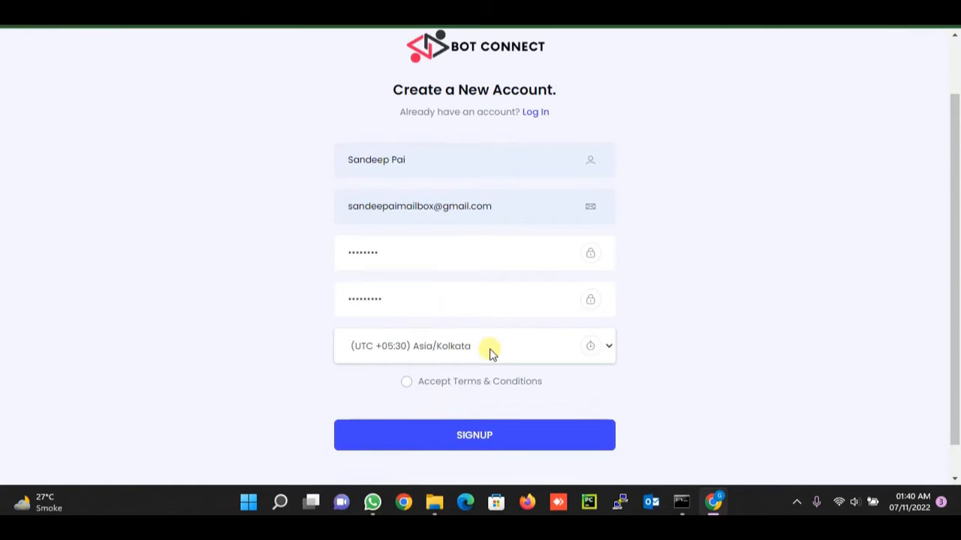
Step: Accept the Terms & Conditions and try to sign up
click(406, 384)
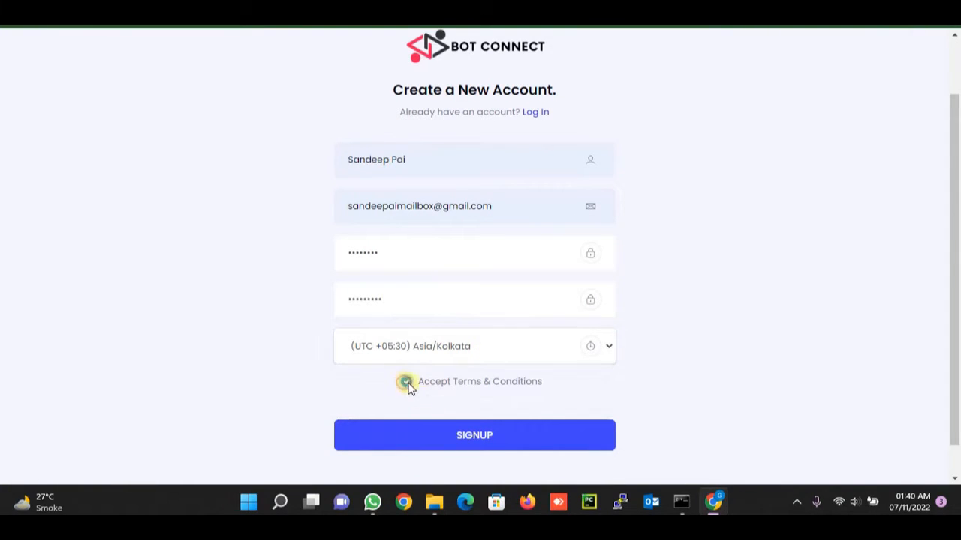
click(493, 441)
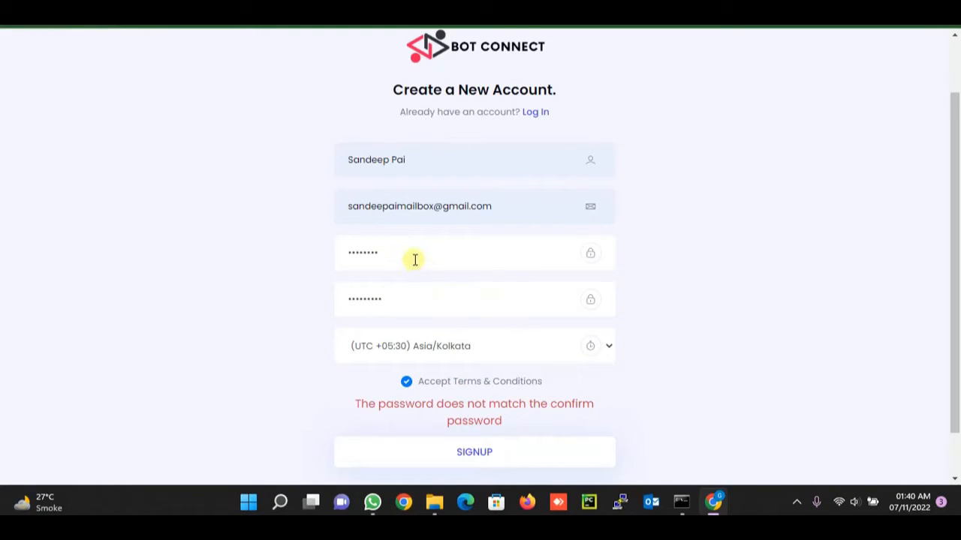
Step: Re-enter the password and a matching confirmation password, then sign up
double_click(411, 293)
double_click(408, 249)
key(BackSpace)
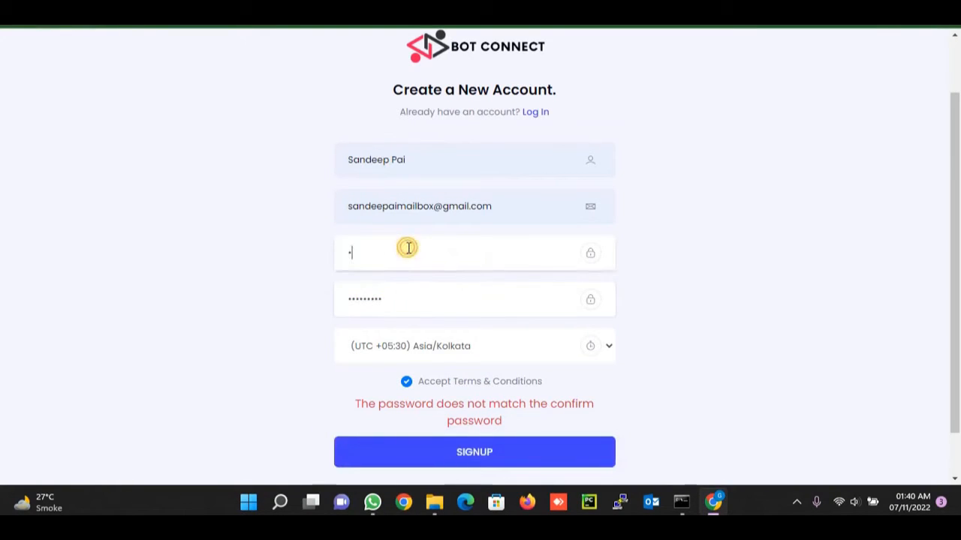
text(******)
key(Tab)
key(BackSpace)
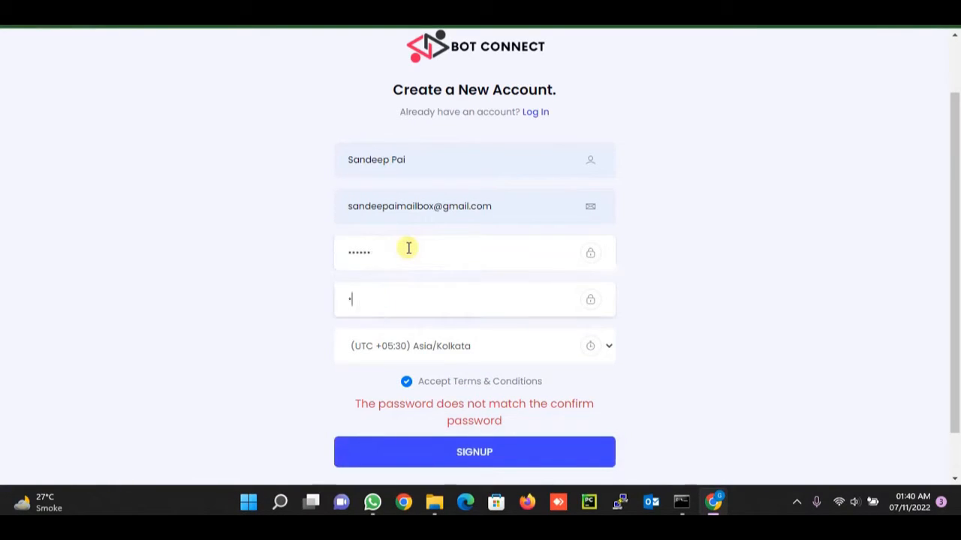
text(******)
click(454, 451)
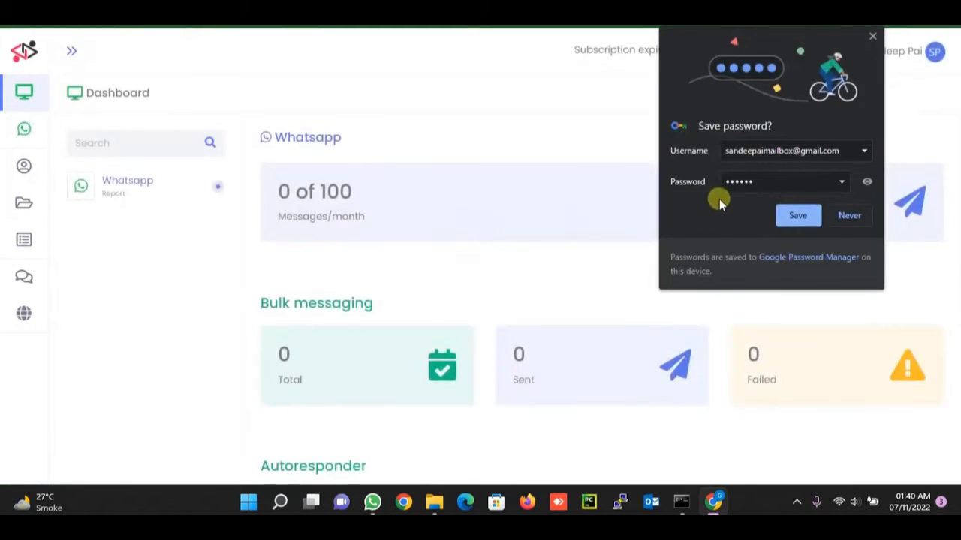
Step: Save the password in the browser prompt and open the Whatsapp section
click(793, 217)
mouse_move(48, 169)
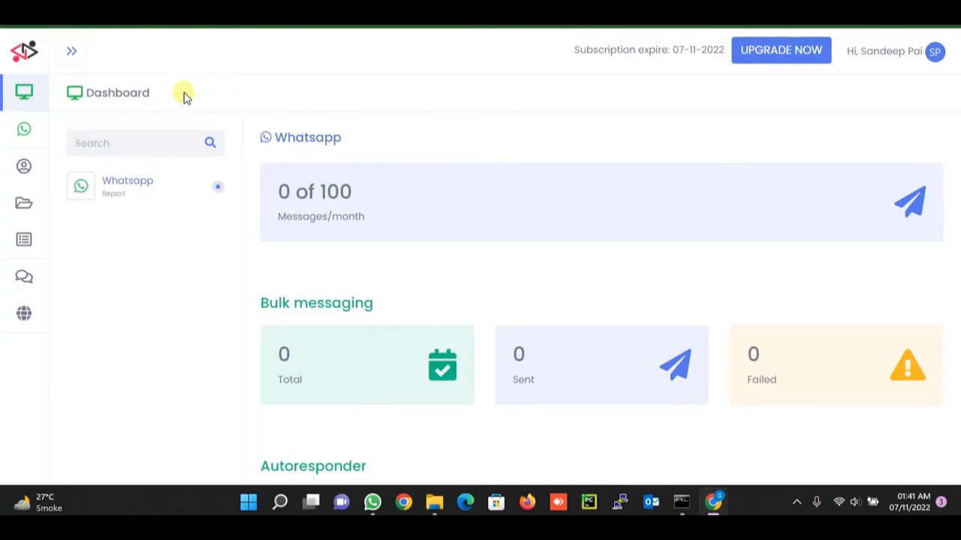
mouse_move(22, 60)
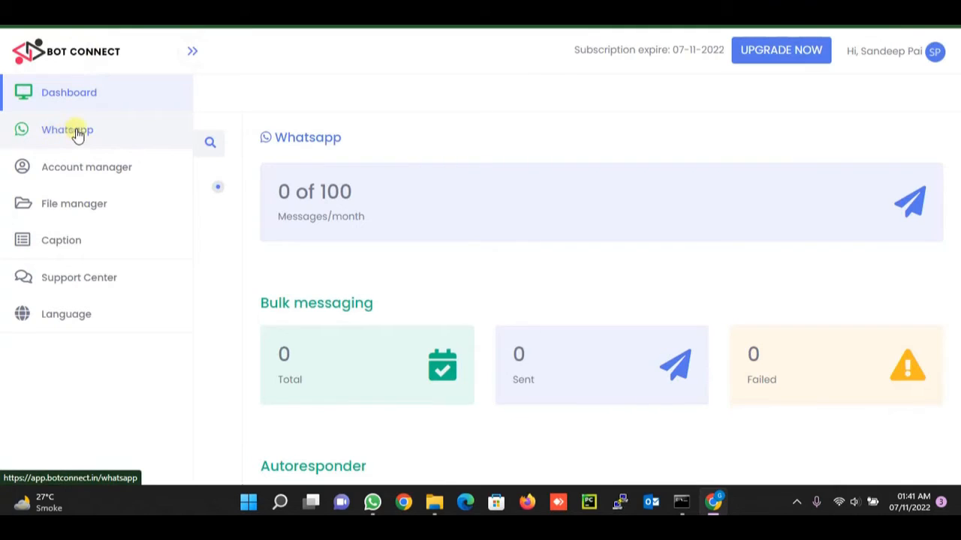
click(75, 134)
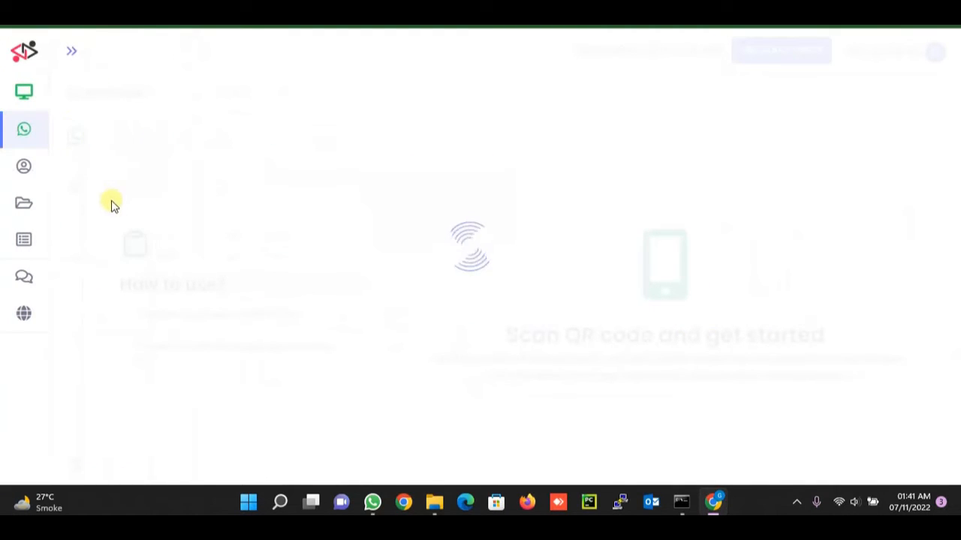
Step: Select the connected WhatsApp account
click(75, 188)
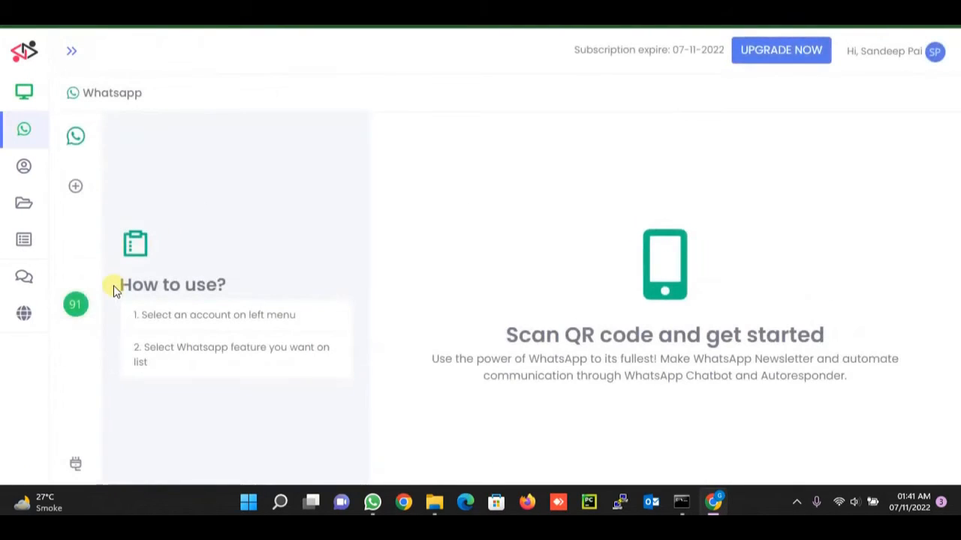
click(75, 307)
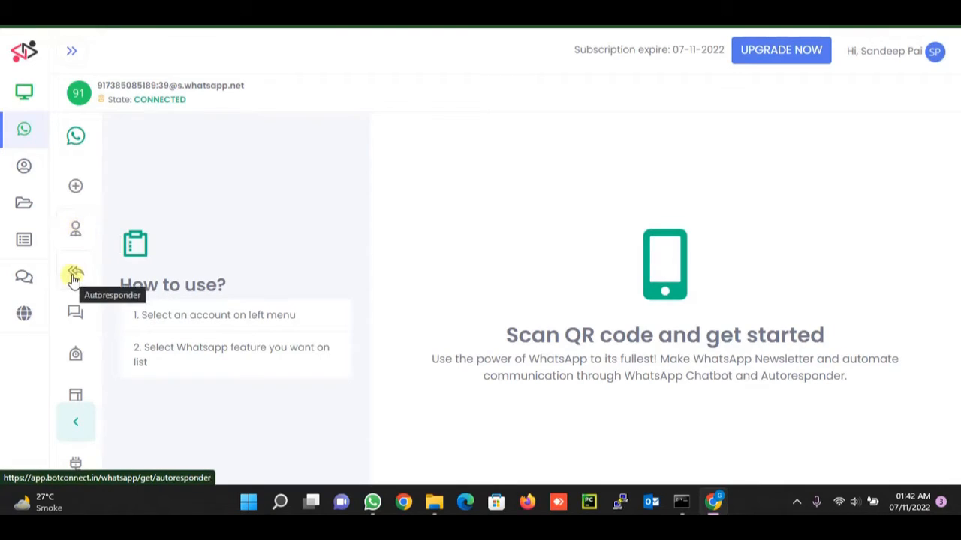
Step: Browse the account's feature list and open its Profile panel
scroll(74, 279, down, 1)
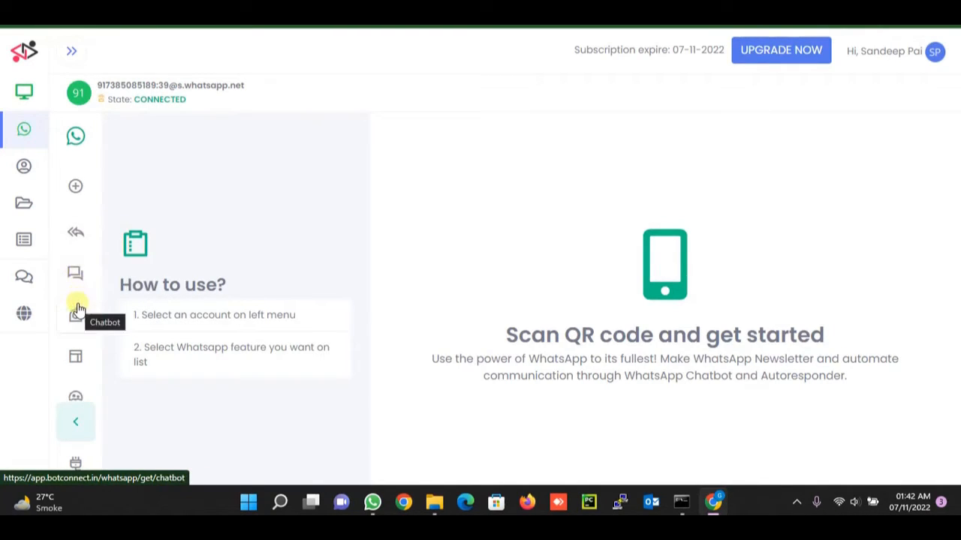
scroll(73, 354, down, 1)
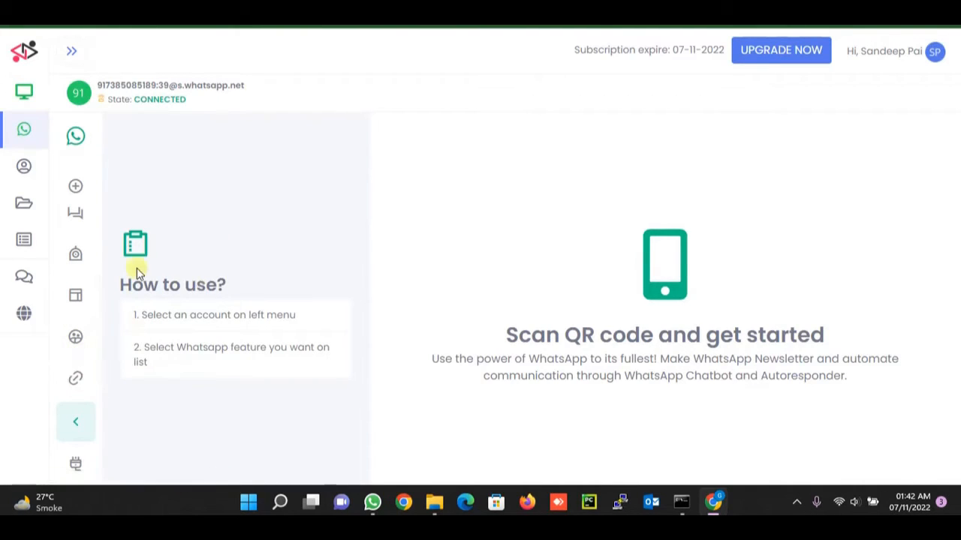
scroll(80, 273, up, 2)
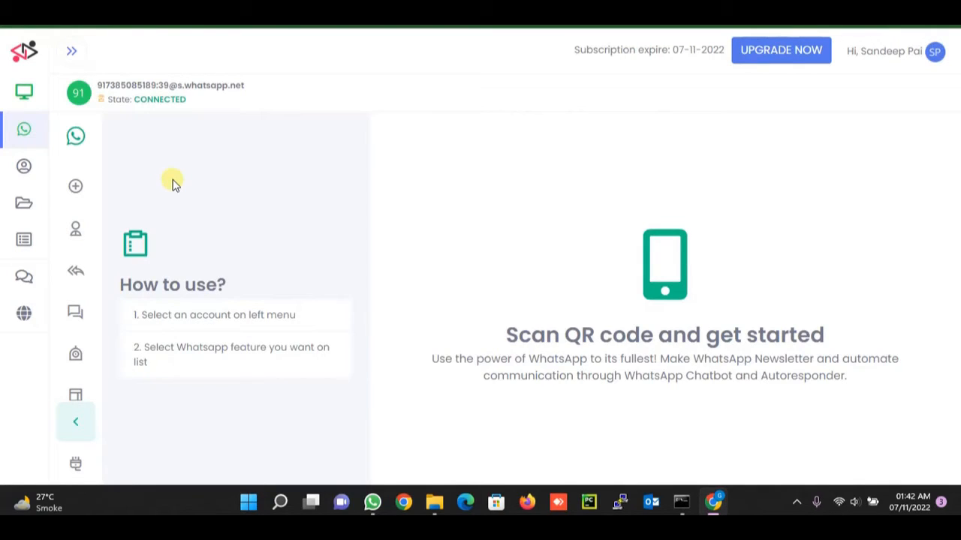
click(78, 227)
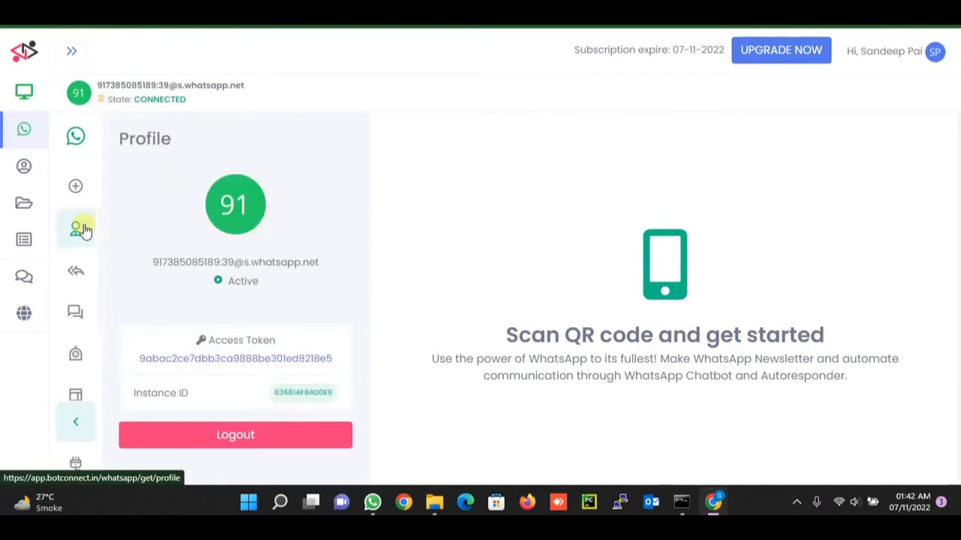
Step: Under Bulk messaging, add a new enabled contact group named with the user's first name followed by Contact Group
click(77, 312)
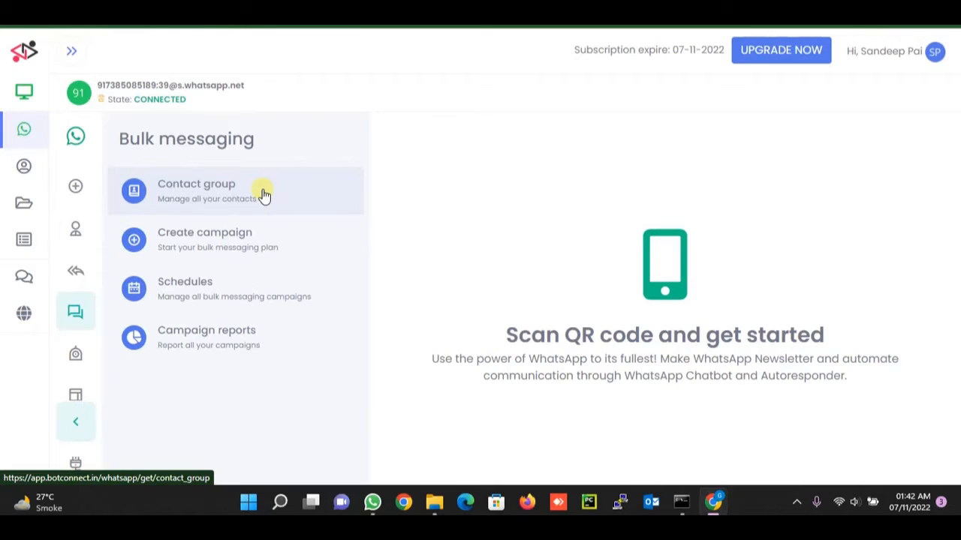
click(222, 194)
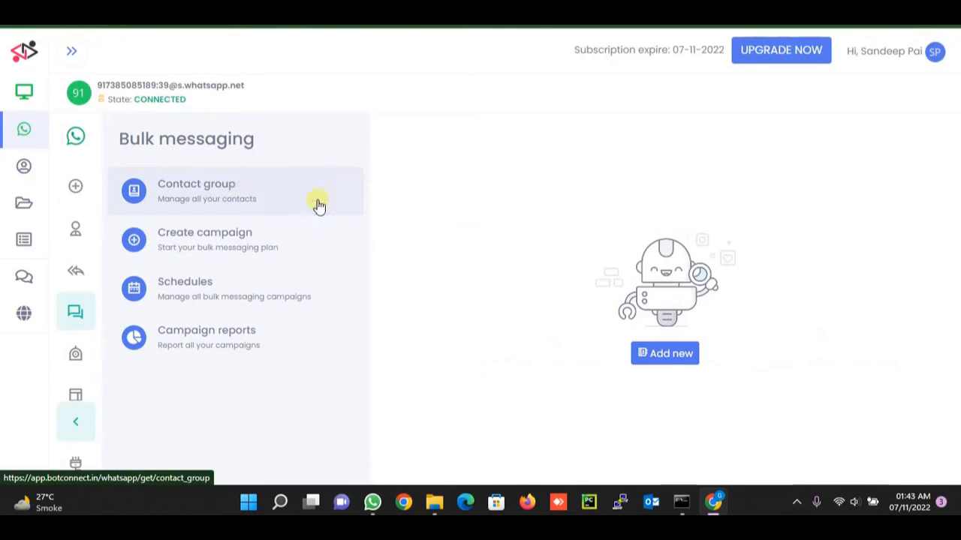
click(672, 355)
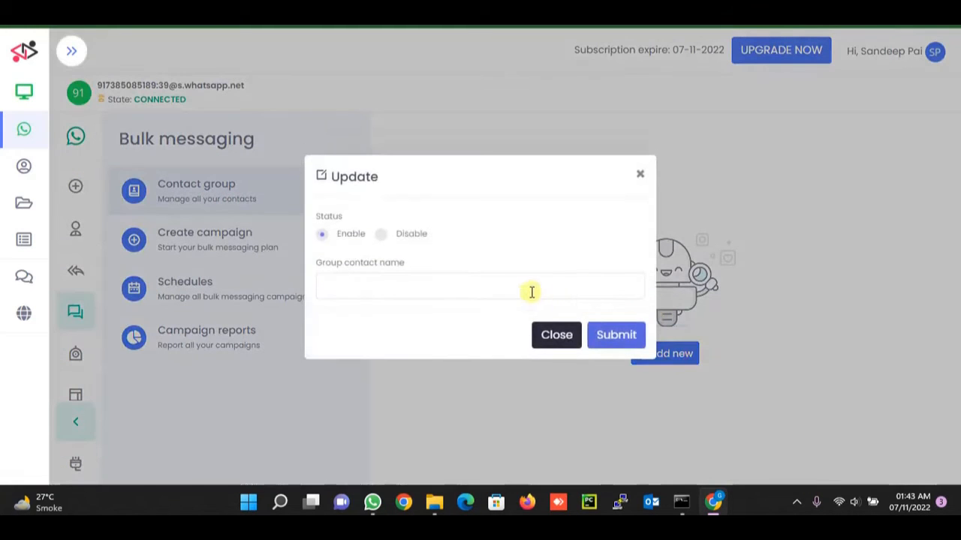
click(499, 280)
text(Sa)
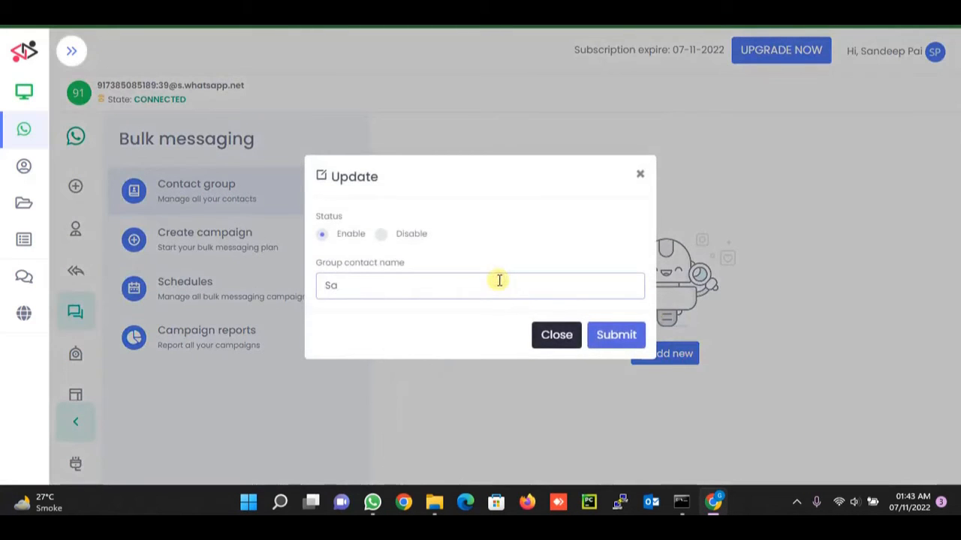
text(ndeep Cont)
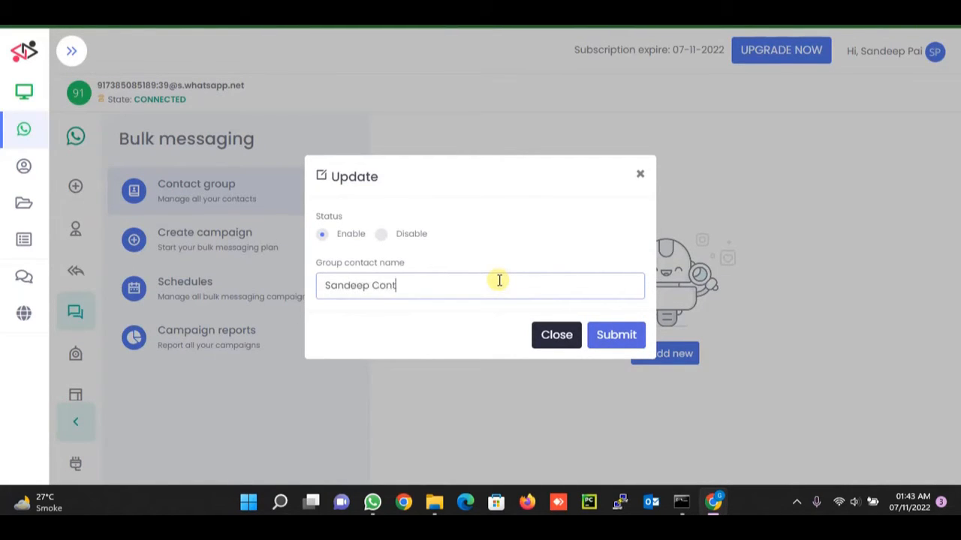
text(act Group)
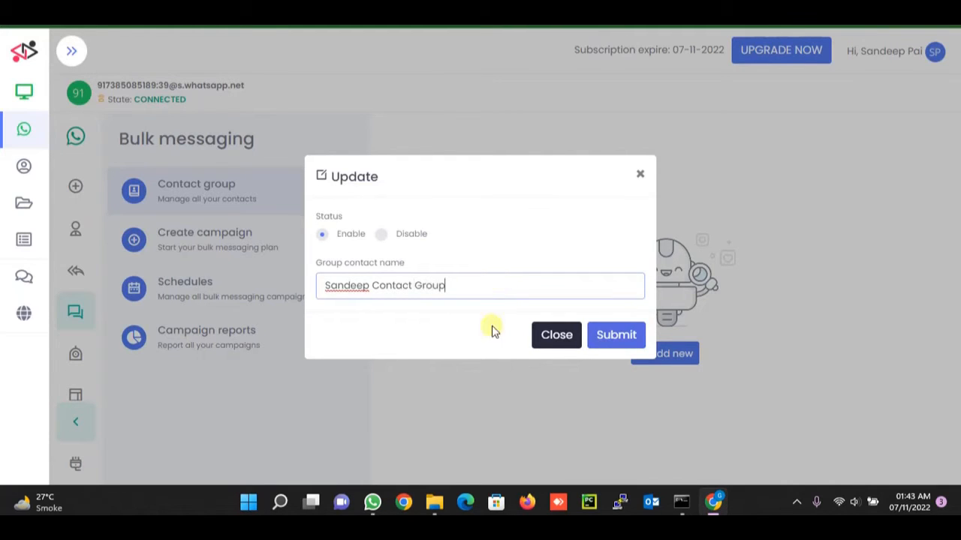
click(615, 334)
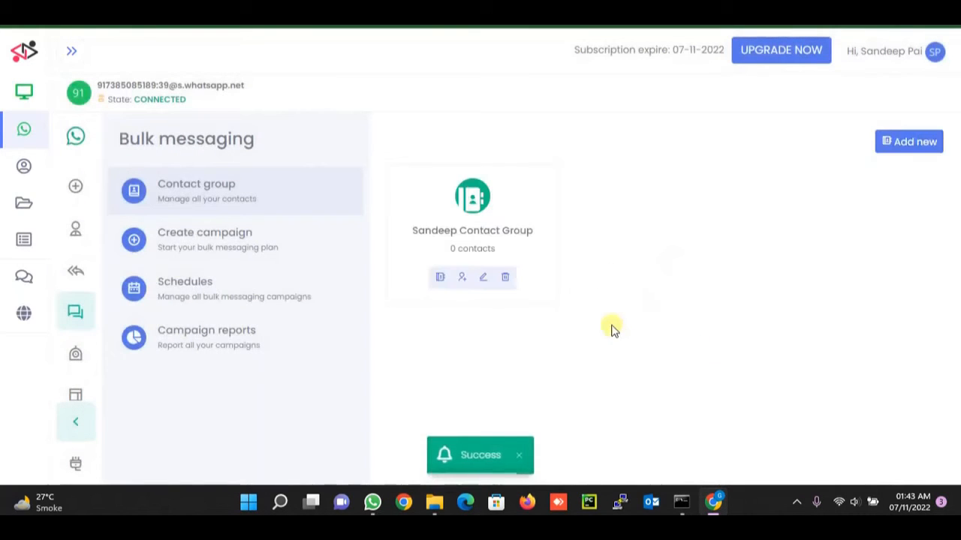
Step: Download the example contact template for the new group and review it in Excel
click(462, 283)
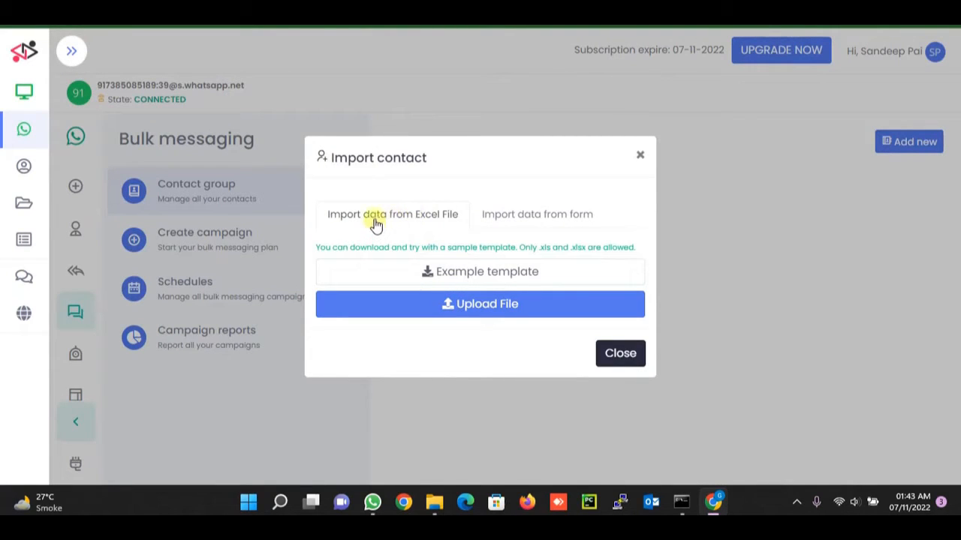
click(463, 276)
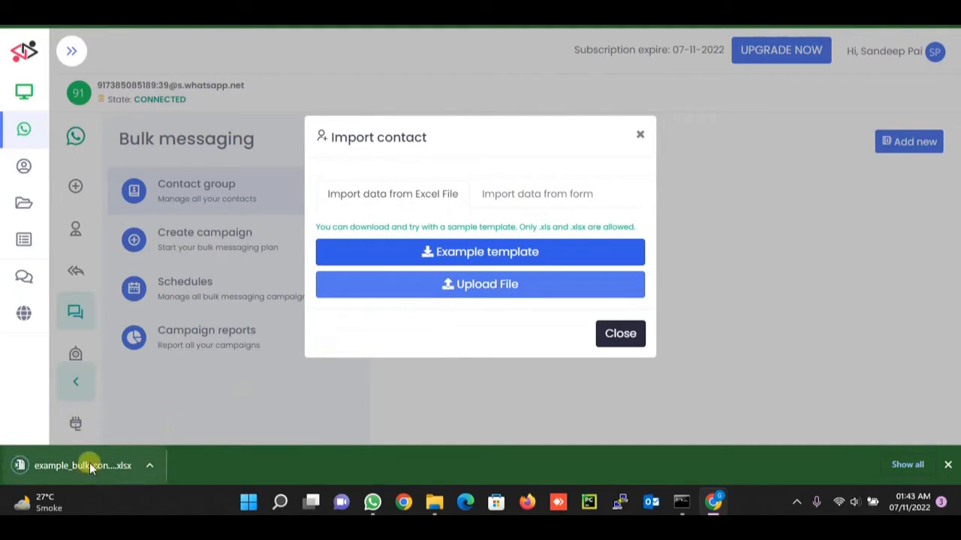
click(90, 462)
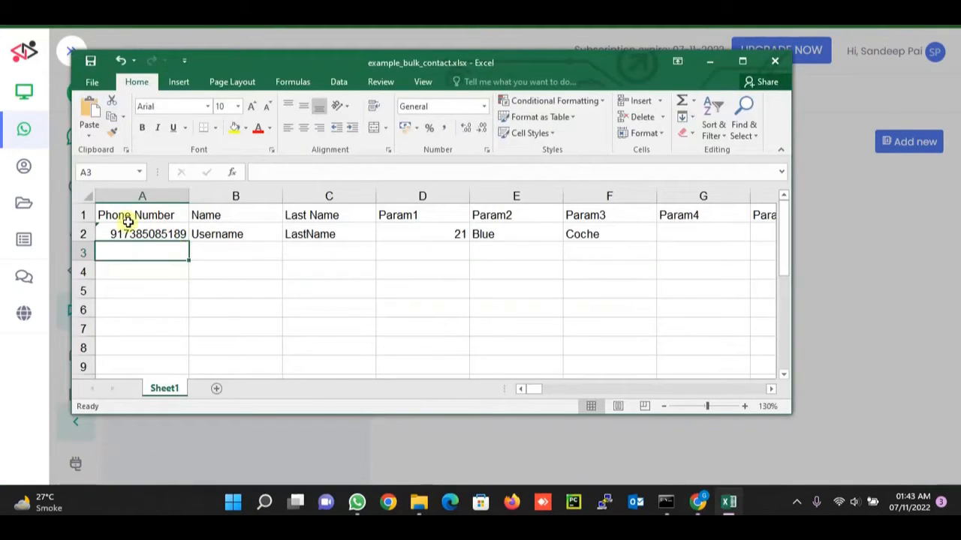
click(144, 232)
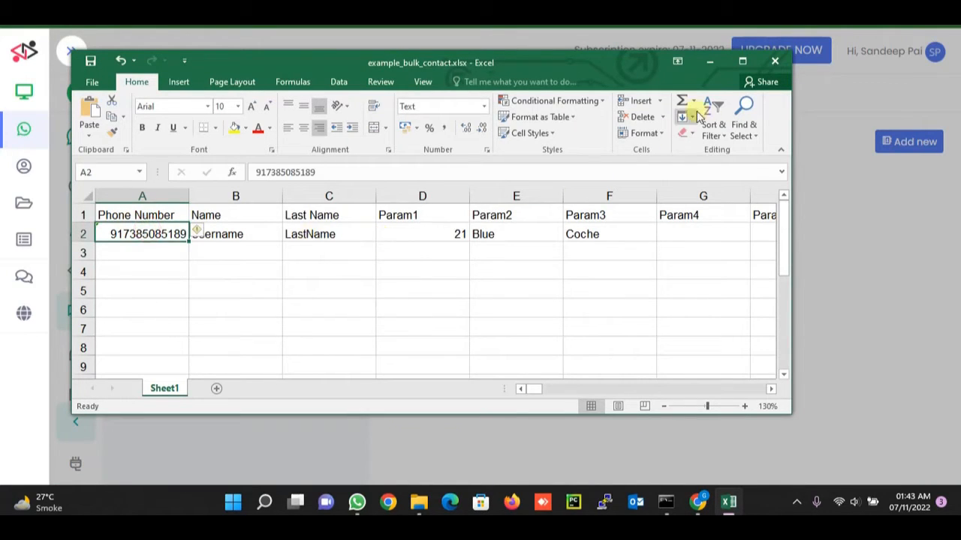
click(772, 60)
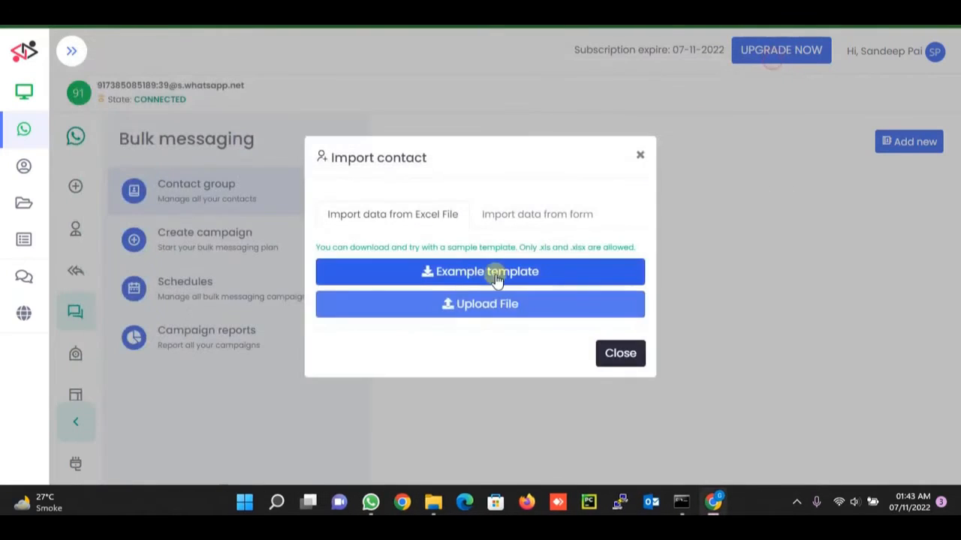
Step: Add a single contact to the group through the import form by entering a phone number with its country dial code
click(487, 303)
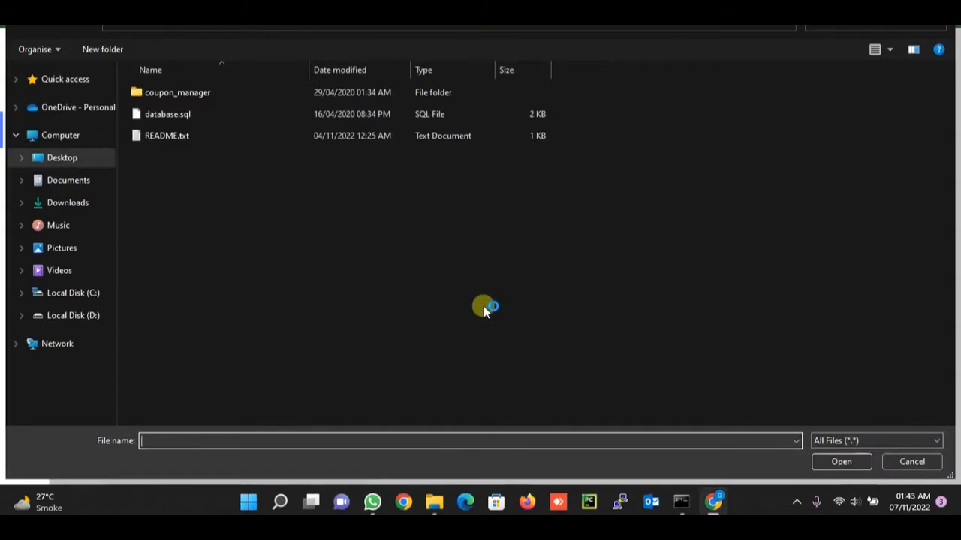
click(908, 461)
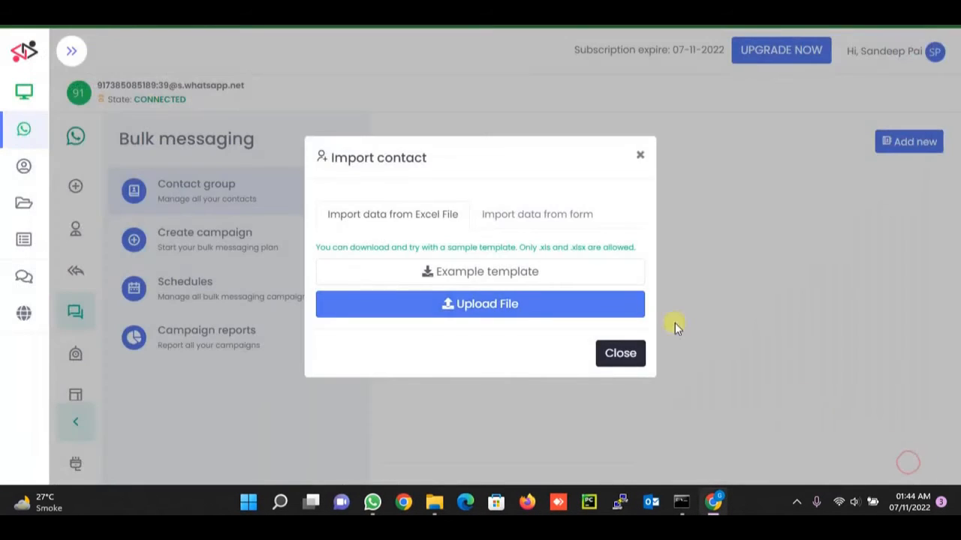
click(527, 219)
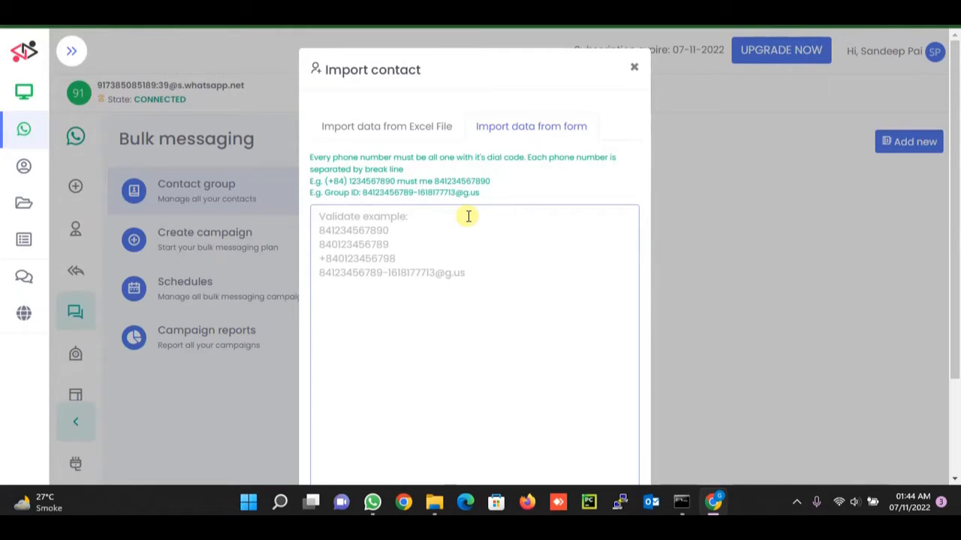
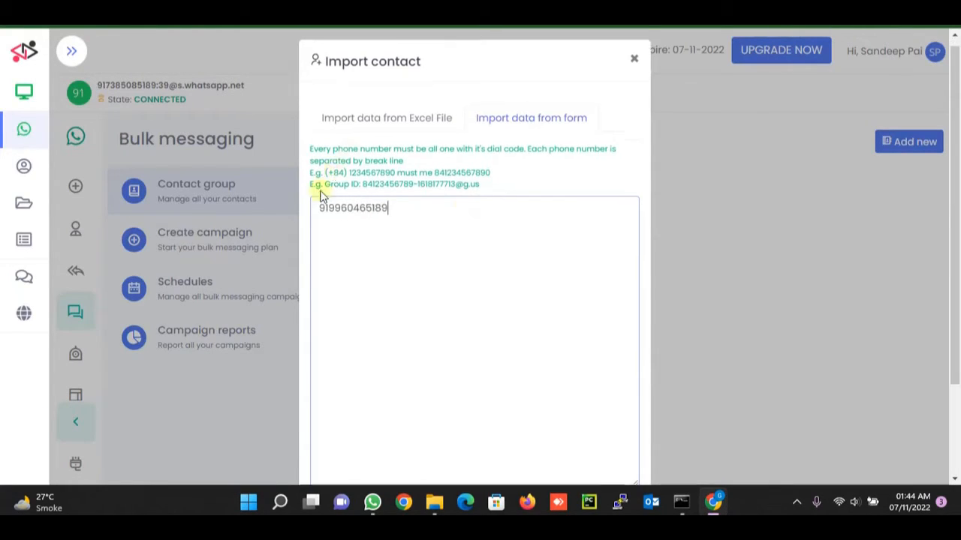
scroll(353, 176, down, 3)
click(496, 393)
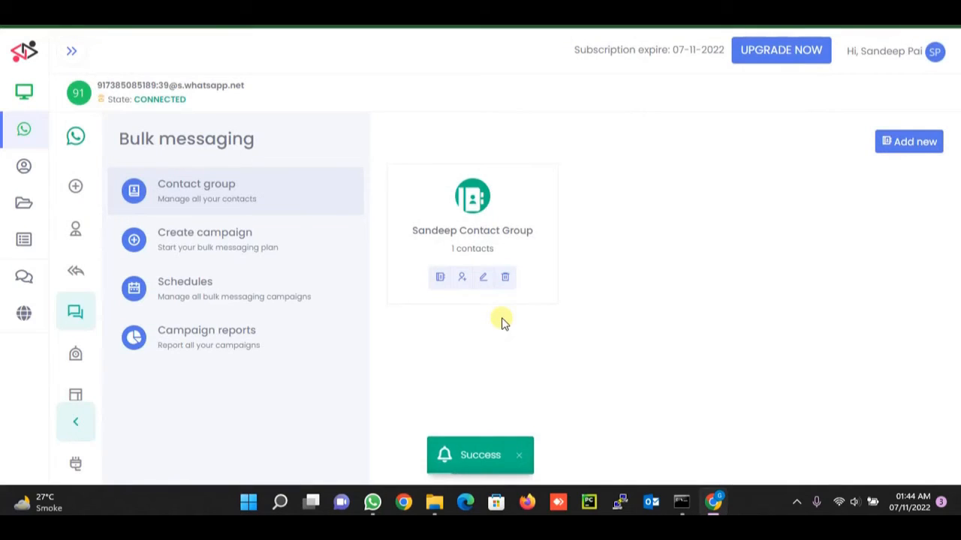
Step: Create a campaign named Test and select the new contact group for it
click(223, 239)
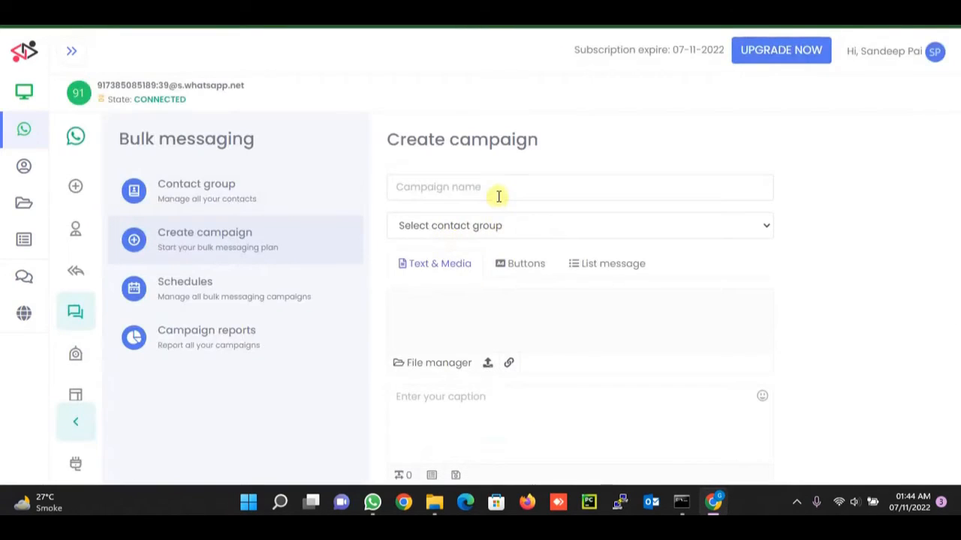
click(498, 194)
click(476, 293)
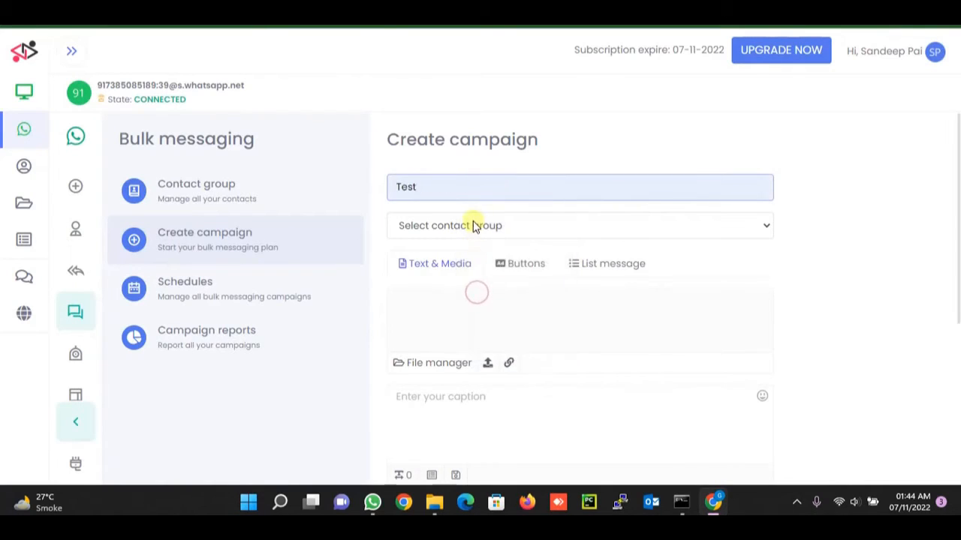
click(471, 224)
click(466, 261)
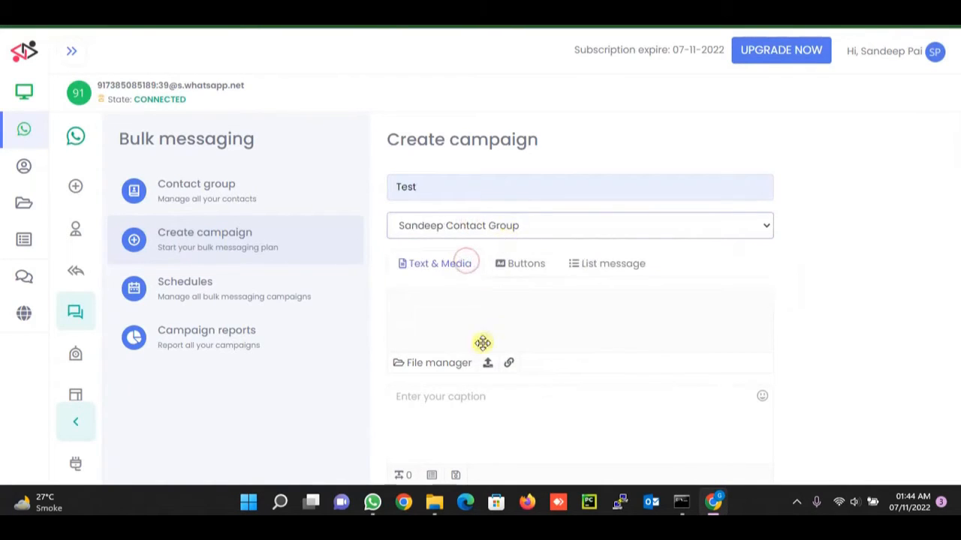
Step: Write the campaign caption "Hi, how are you ?"
click(457, 395)
text(H)
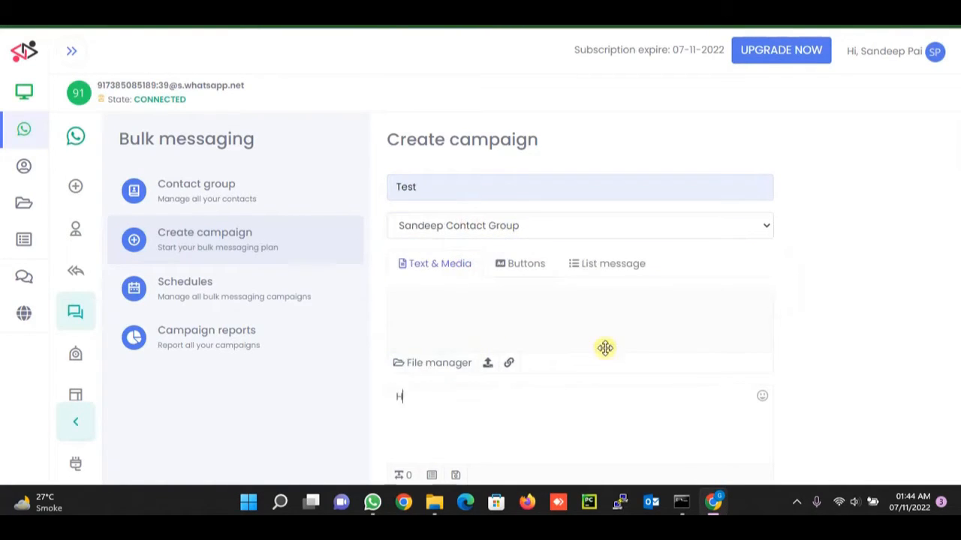
text(i, how are you ?)
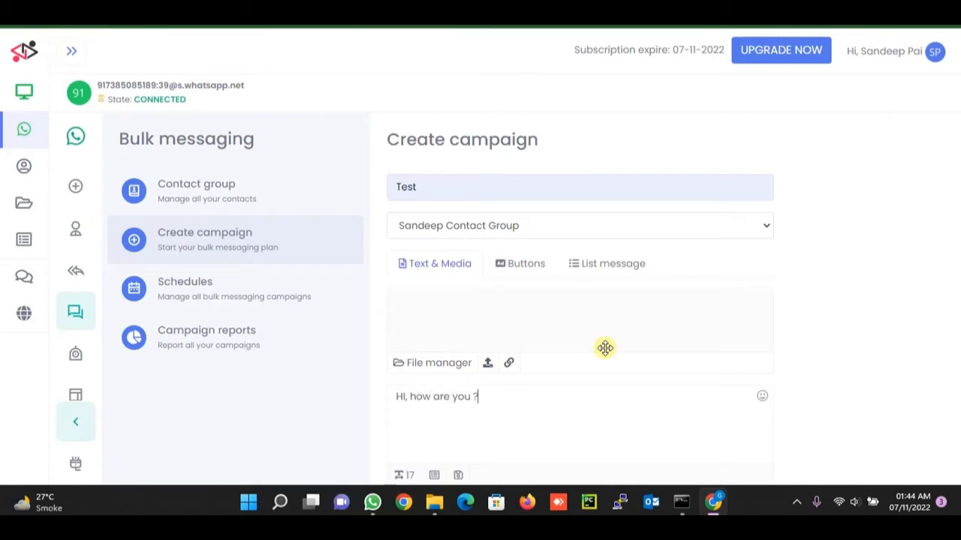
Step: Set the minimum and maximum random message intervals to 5 seconds each and schedule the campaign
scroll(577, 219, down, 4)
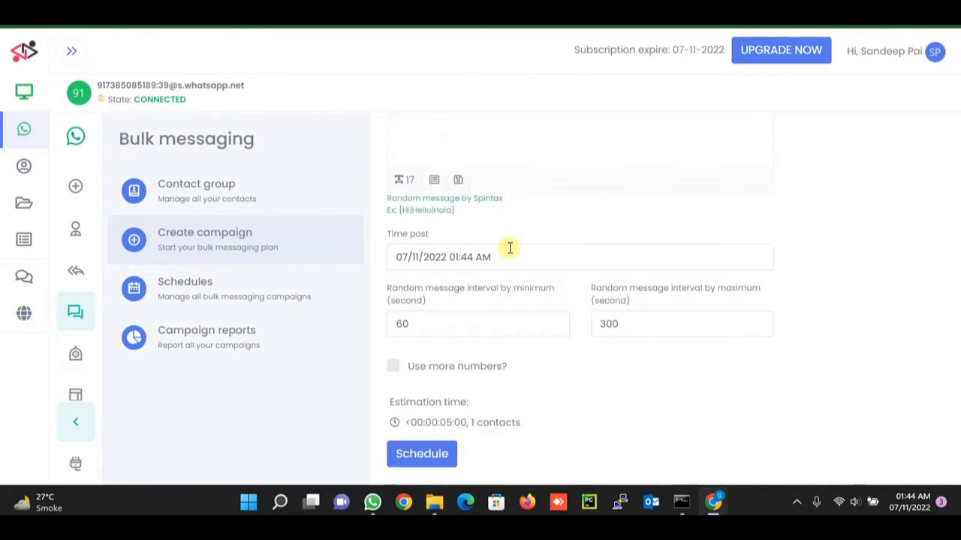
double_click(422, 326)
text(5)
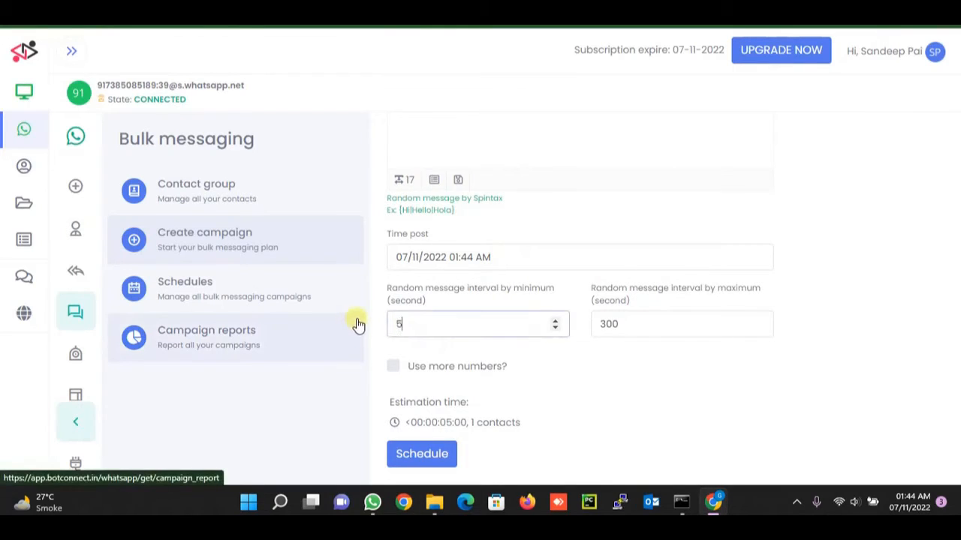
double_click(624, 323)
text(5)
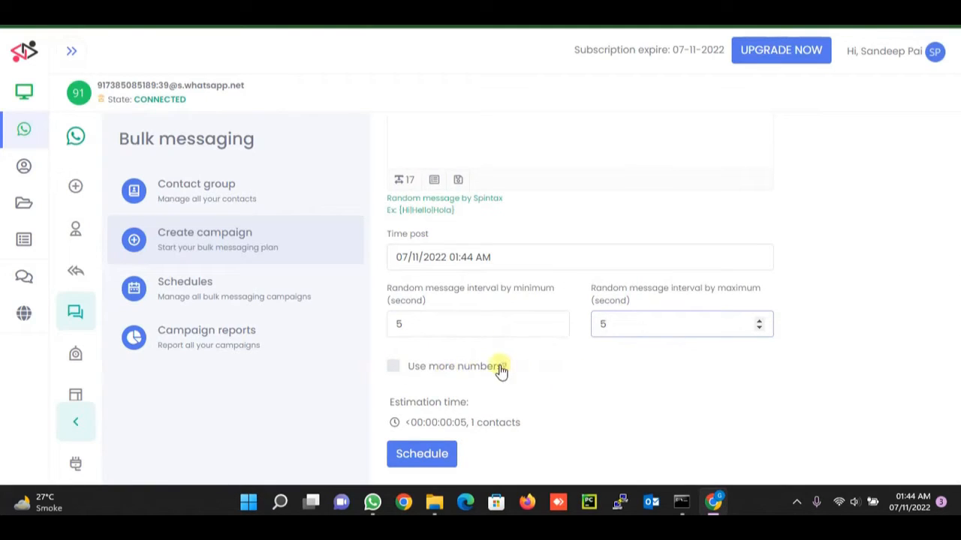
click(422, 454)
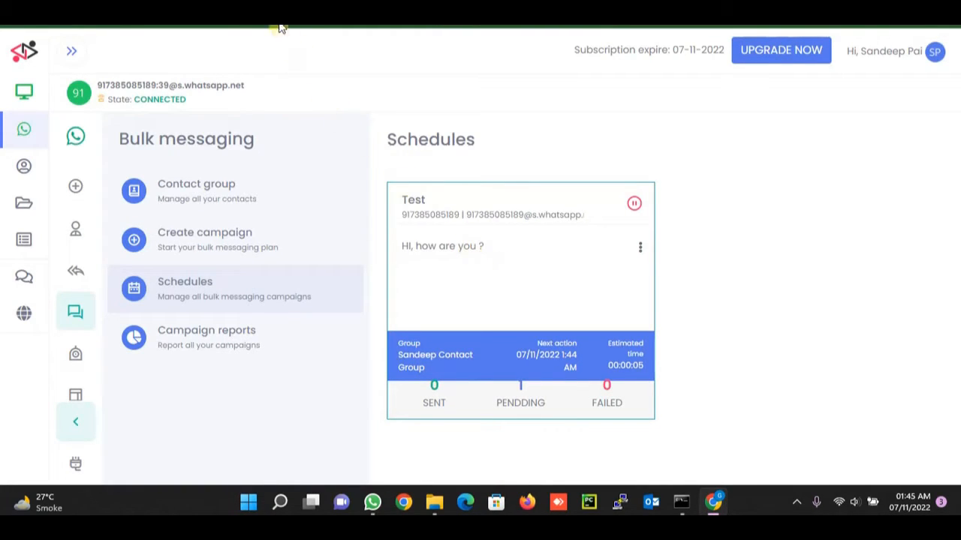
Step: Check the received message in WhatsApp Web and return to the campaign schedules
click(218, 7)
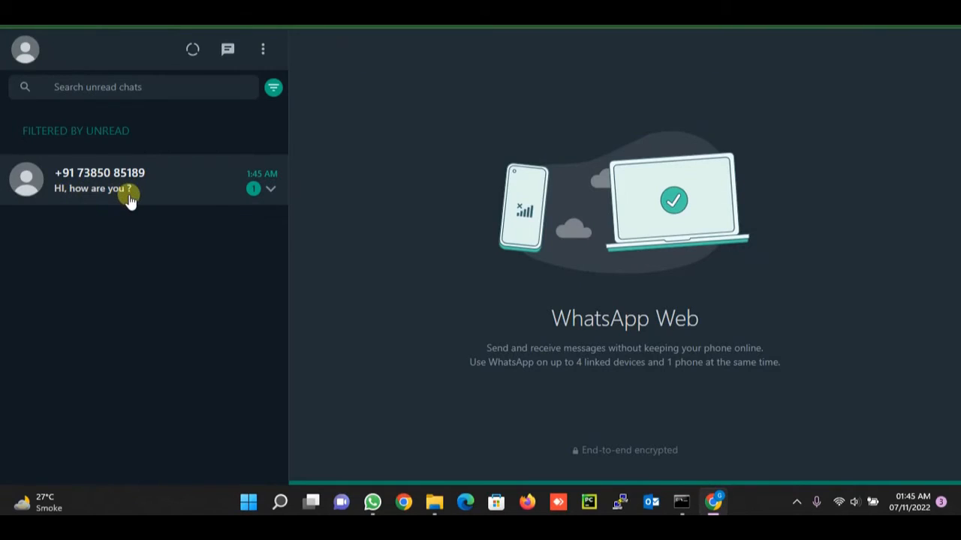
click(110, 23)
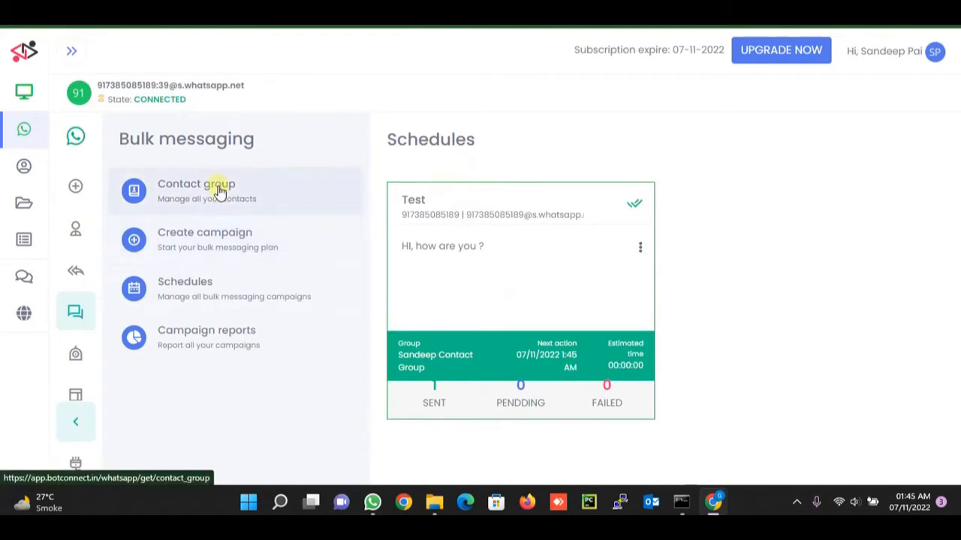
Step: Create a second campaign named Test1 and select the new contact group for it
click(217, 241)
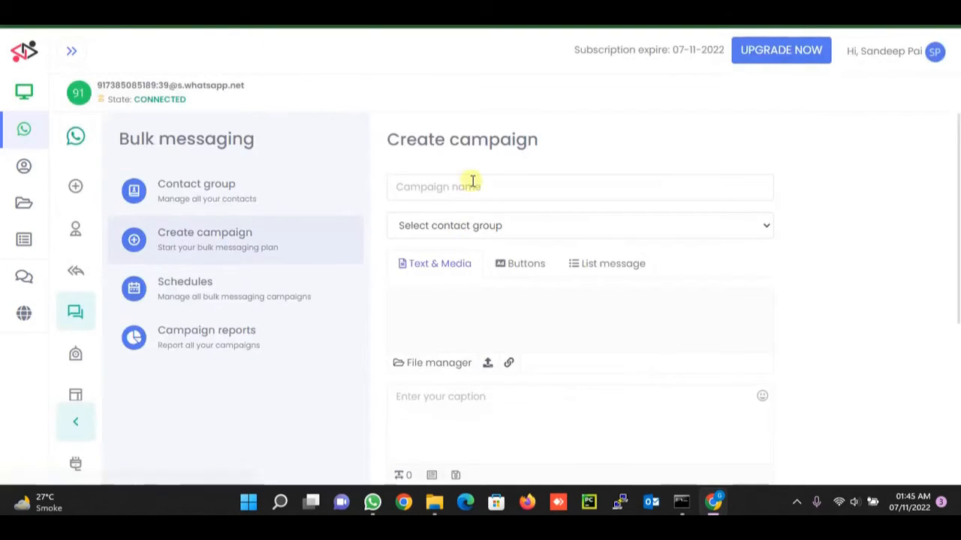
click(469, 190)
click(480, 270)
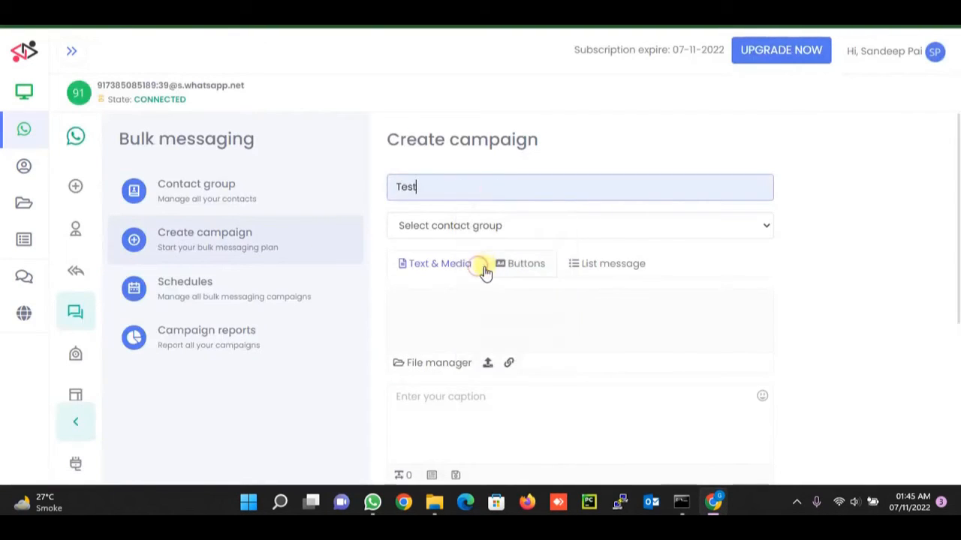
text(1)
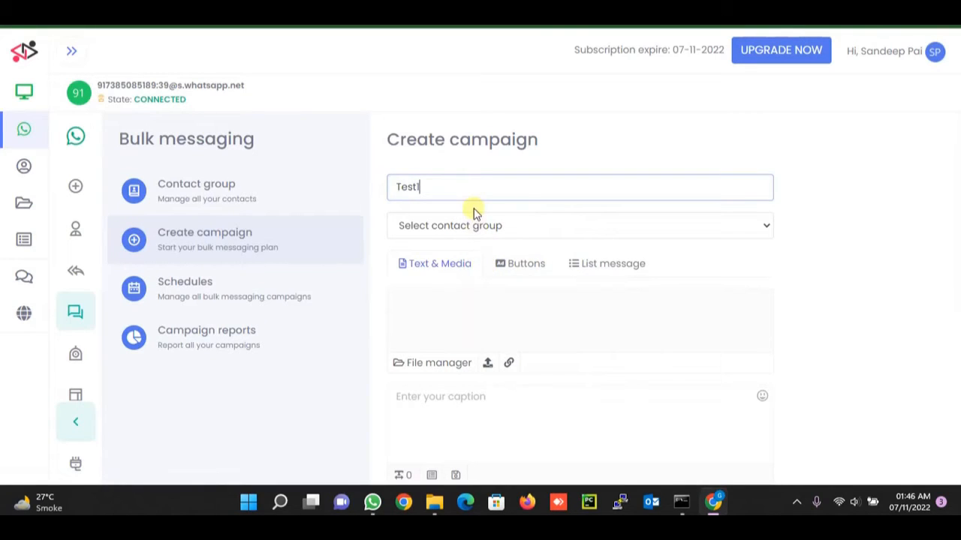
click(478, 226)
click(470, 262)
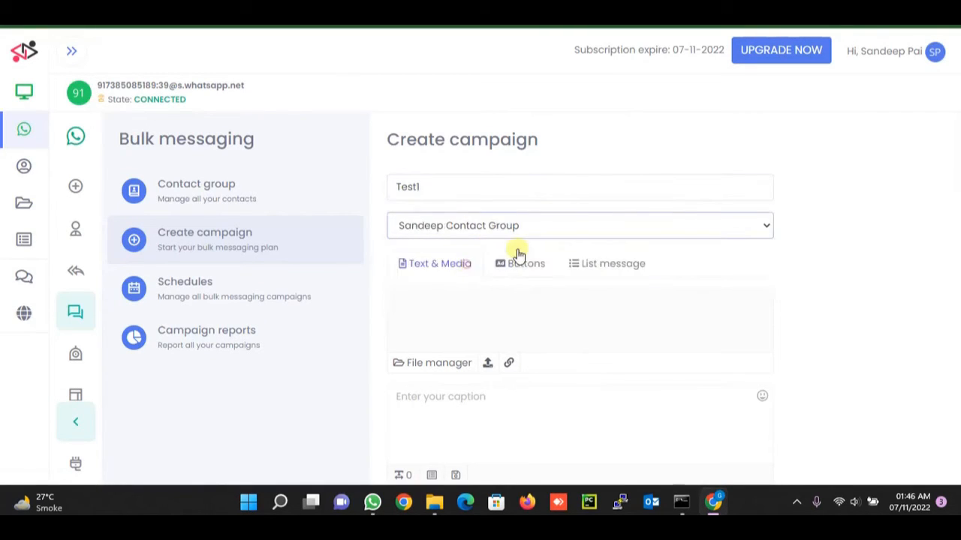
Step: Attach a WhatsApp logo image and write the caption "Hi, How are you again ?"
click(488, 364)
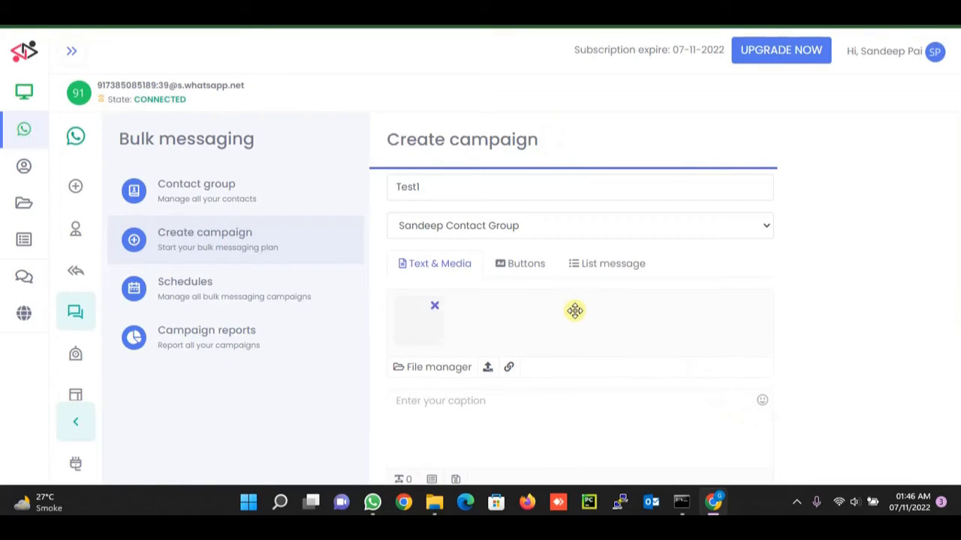
scroll(576, 312, down, 2)
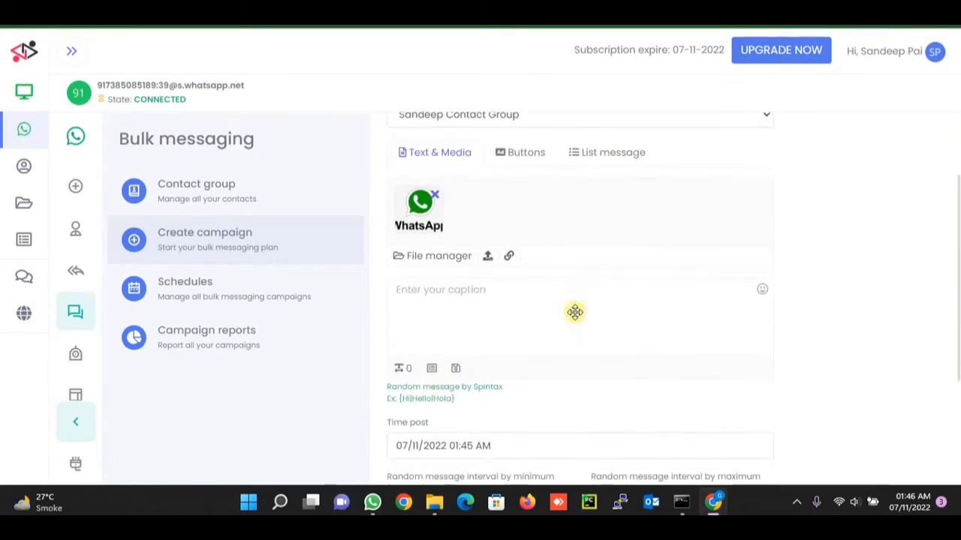
click(478, 317)
text(Hi,)
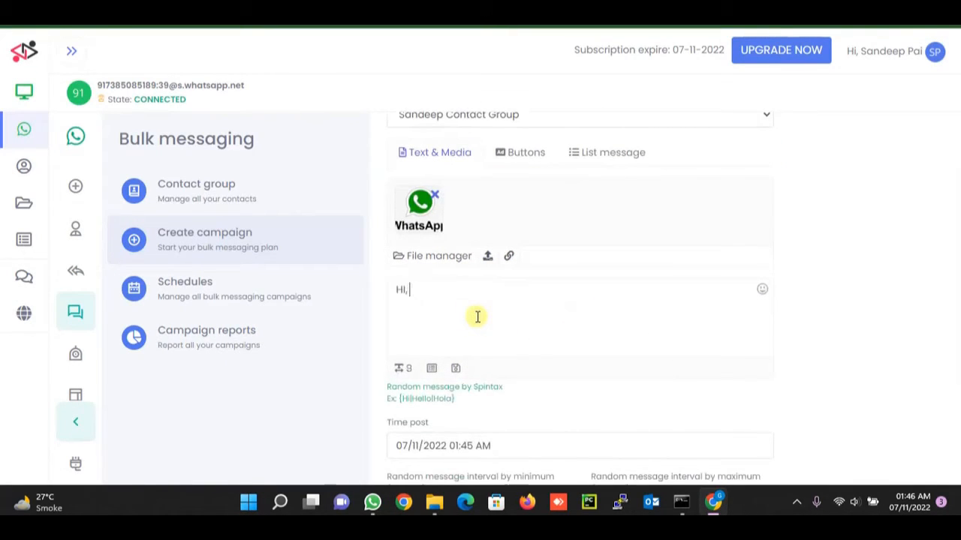
text( How are you again)
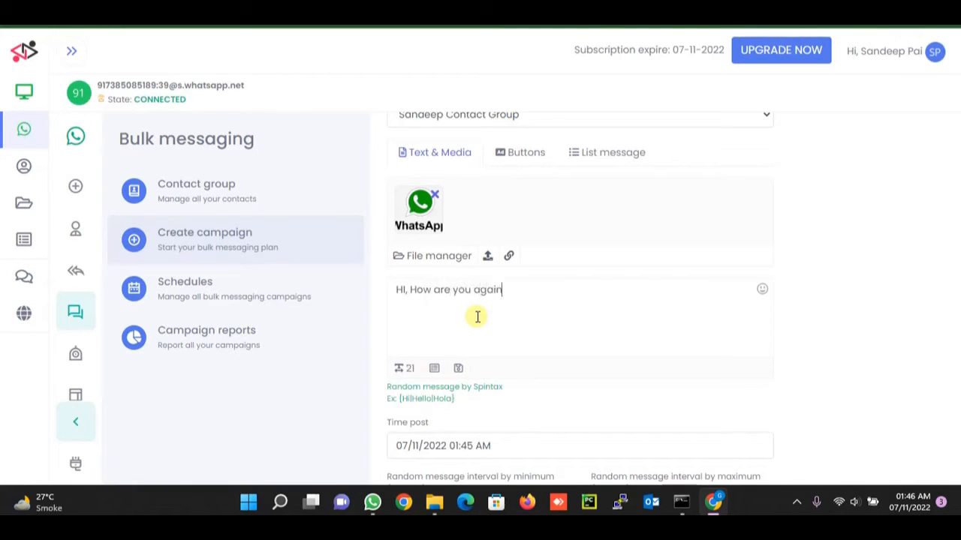
text( ?)
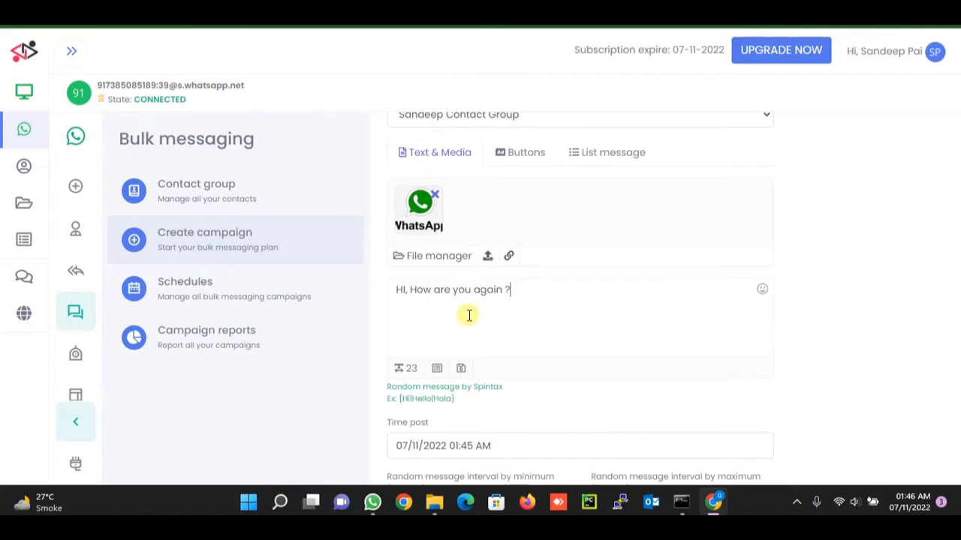
Step: Set both random message intervals to 5 seconds and schedule the Test1 campaign
scroll(450, 323, down, 3)
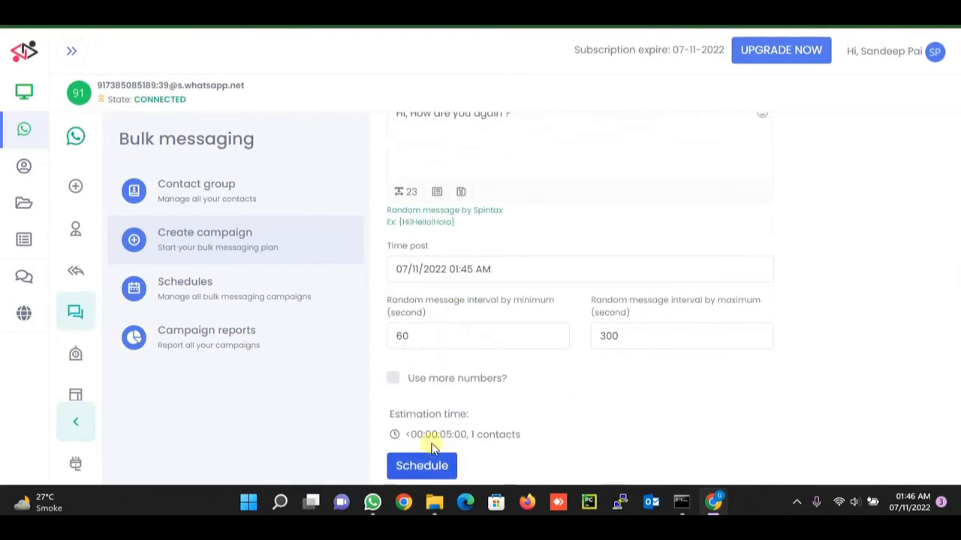
double_click(425, 337)
text(5)
double_click(651, 336)
text(5)
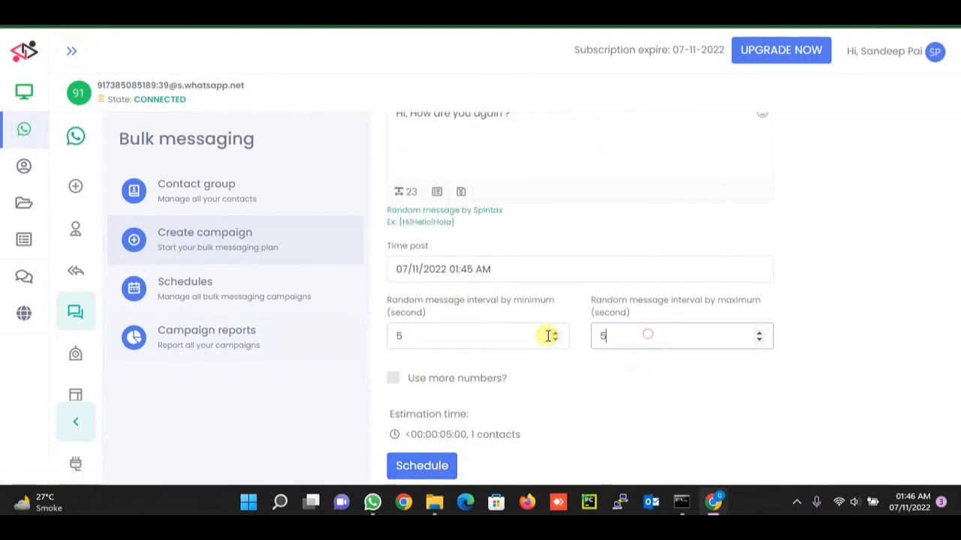
click(440, 464)
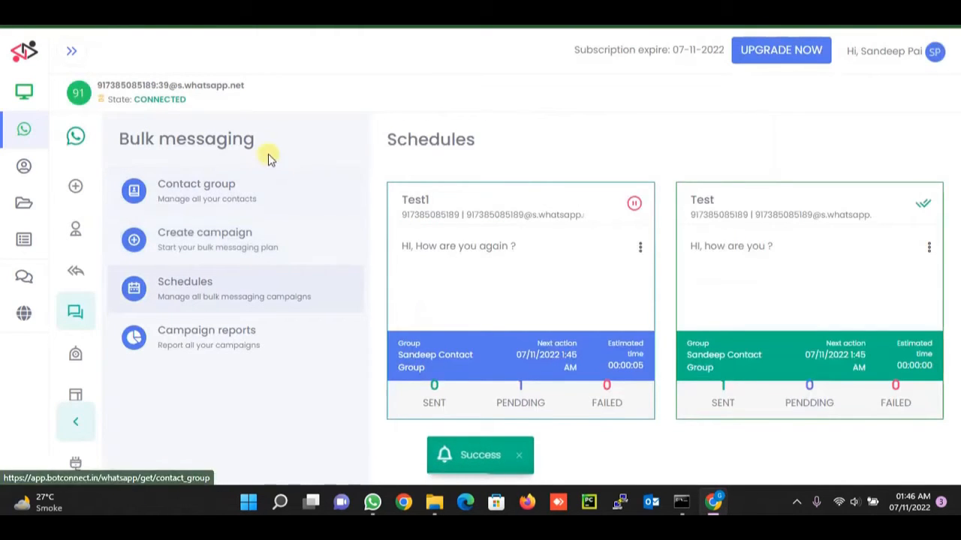
Step: Open the contact's chat in WhatsApp Web to view the image message, then return to the schedules
click(203, 14)
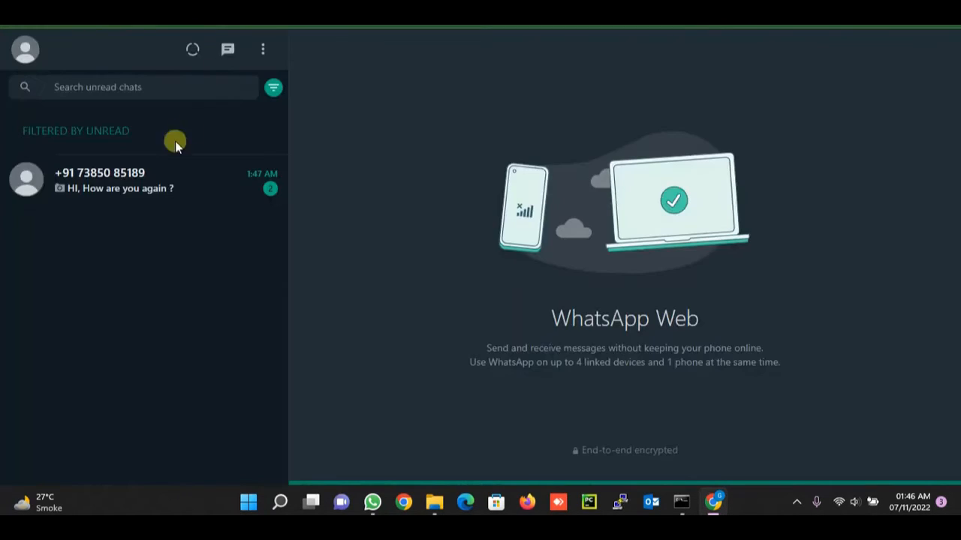
click(142, 168)
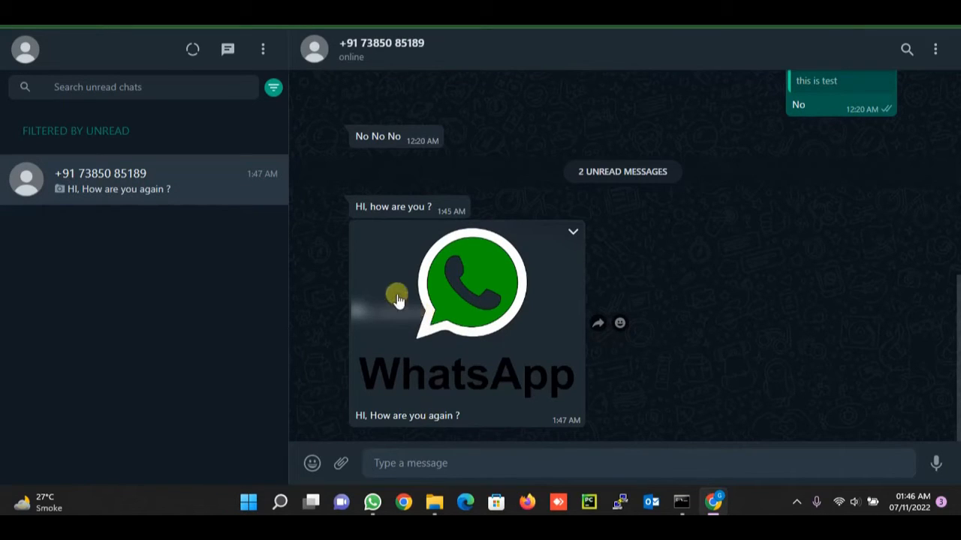
click(240, 13)
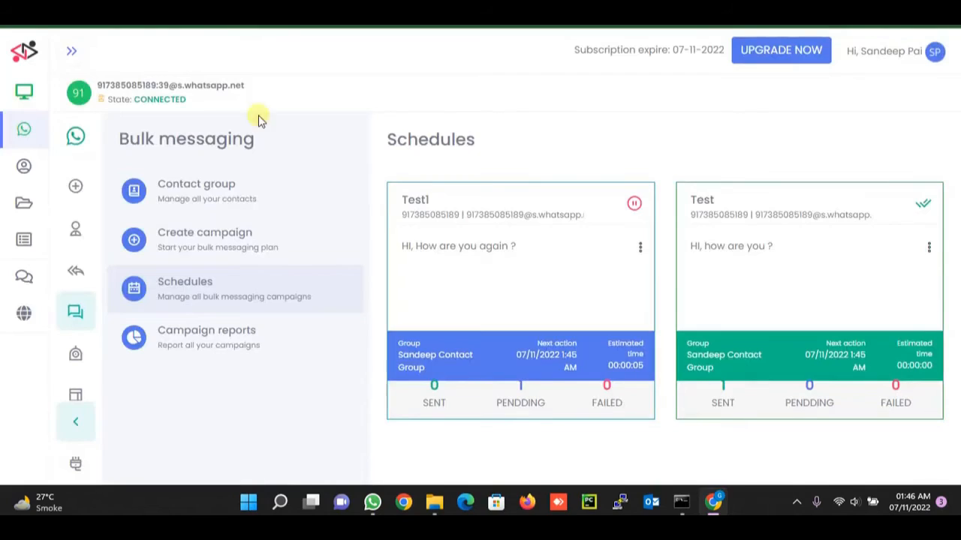
Step: Start a third campaign named Test2
click(223, 234)
click(474, 187)
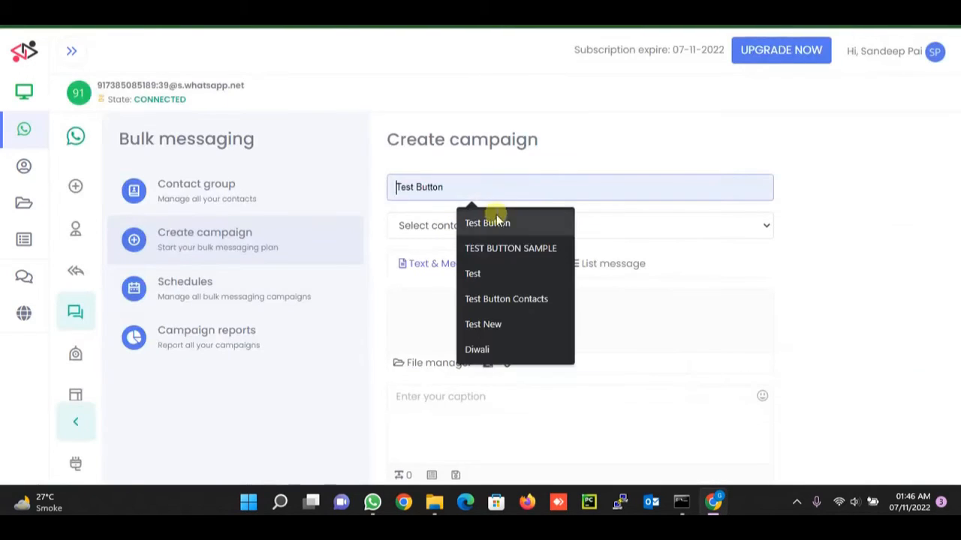
click(476, 272)
text(2)
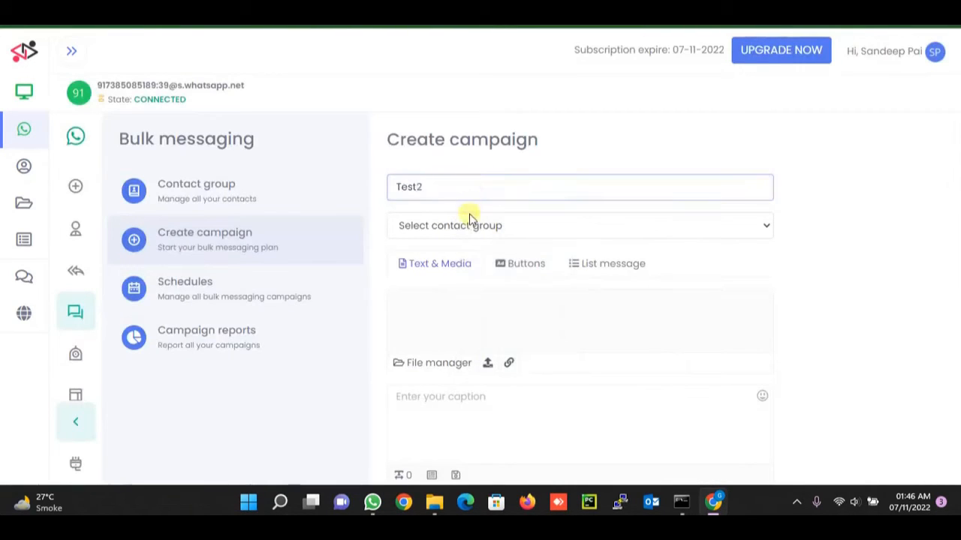
Step: Select the contact group for the Test2 campaign and upload a PDF file as its attachment
click(466, 221)
click(463, 259)
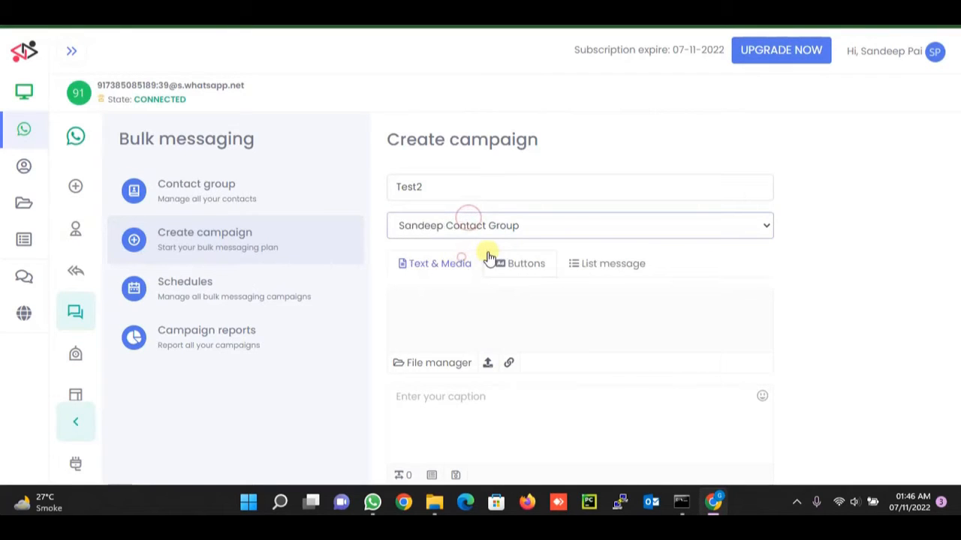
click(489, 366)
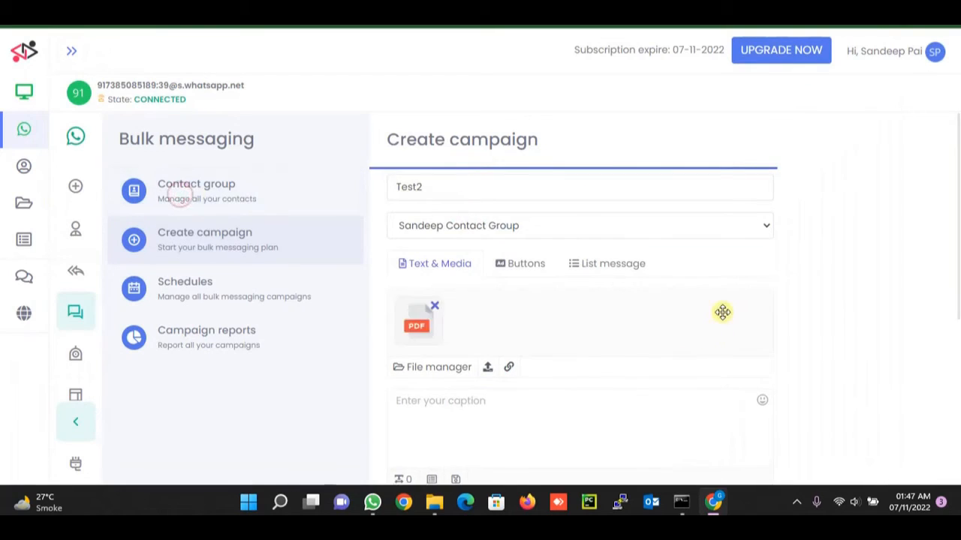
Step: Write the caption "Hi, How are you ?" for the PDF message
scroll(721, 312, down, 3)
click(469, 170)
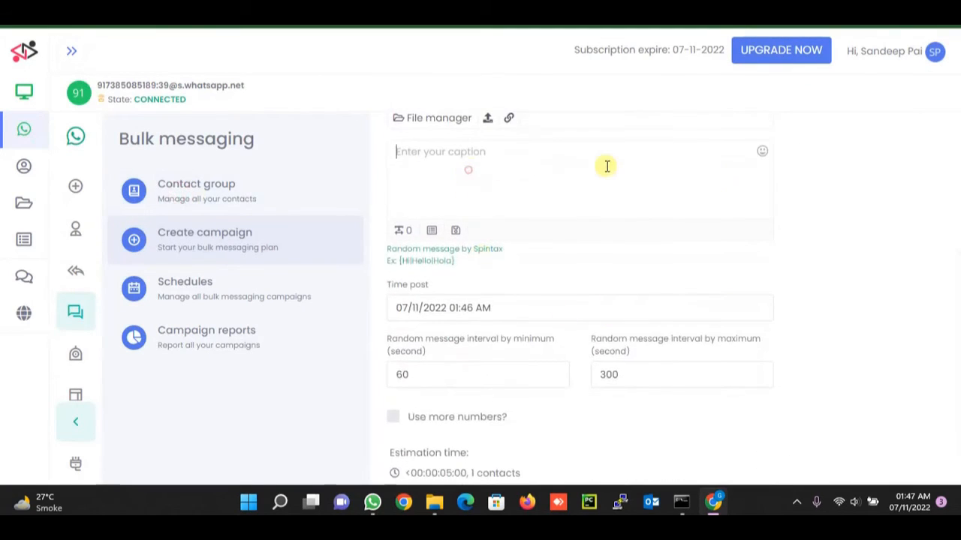
text(Hi, H)
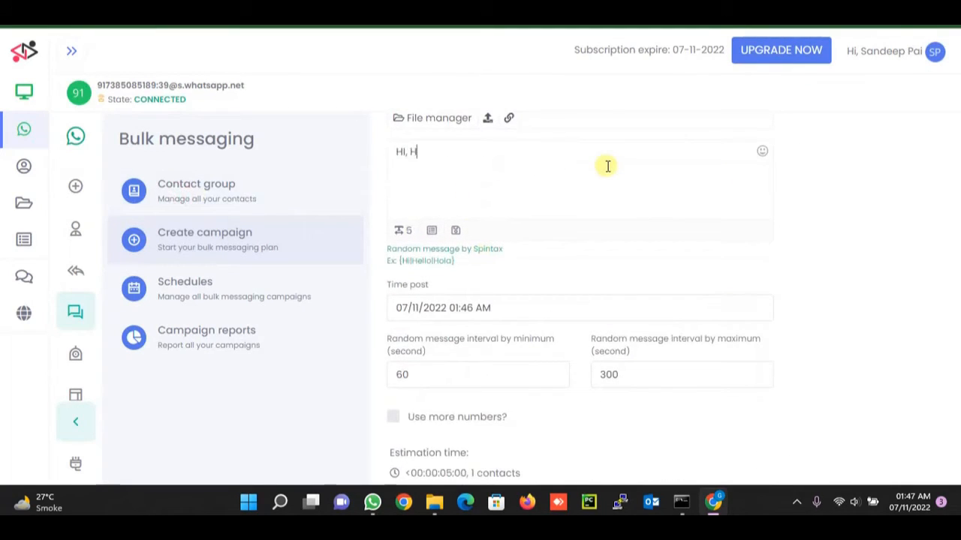
text(ow are you)
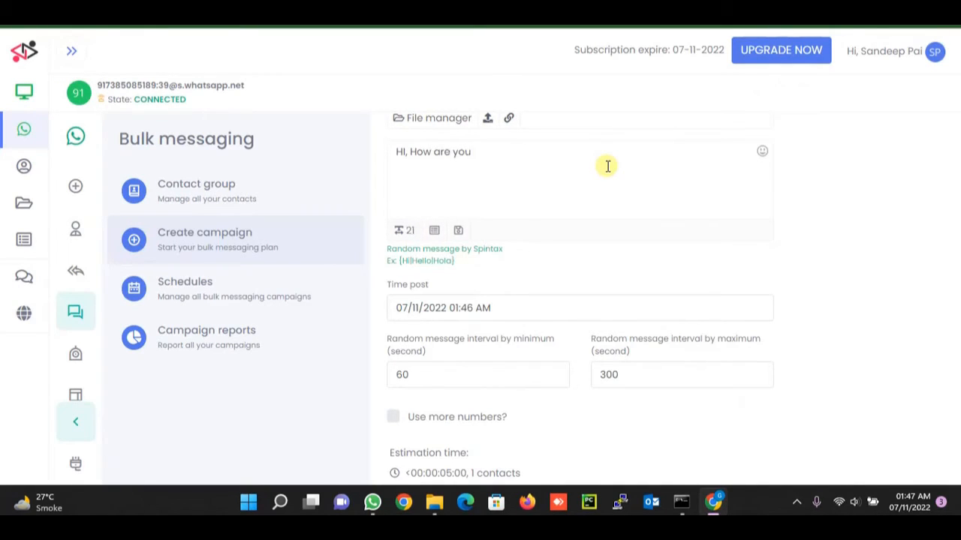
text( ?)
Step: Set both random message intervals to 5 seconds and schedule the Test2 campaign
scroll(510, 248, down, 2)
double_click(418, 328)
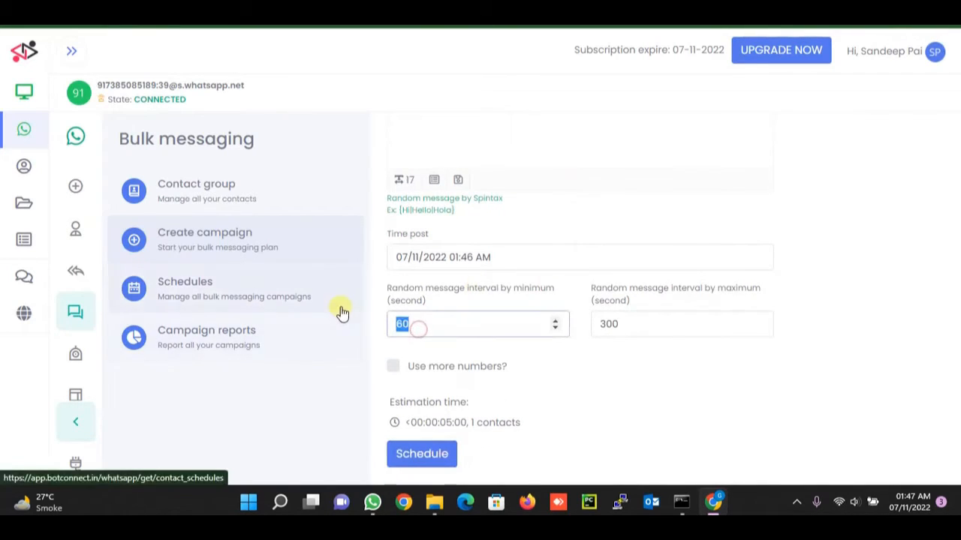
text(5)
double_click(629, 324)
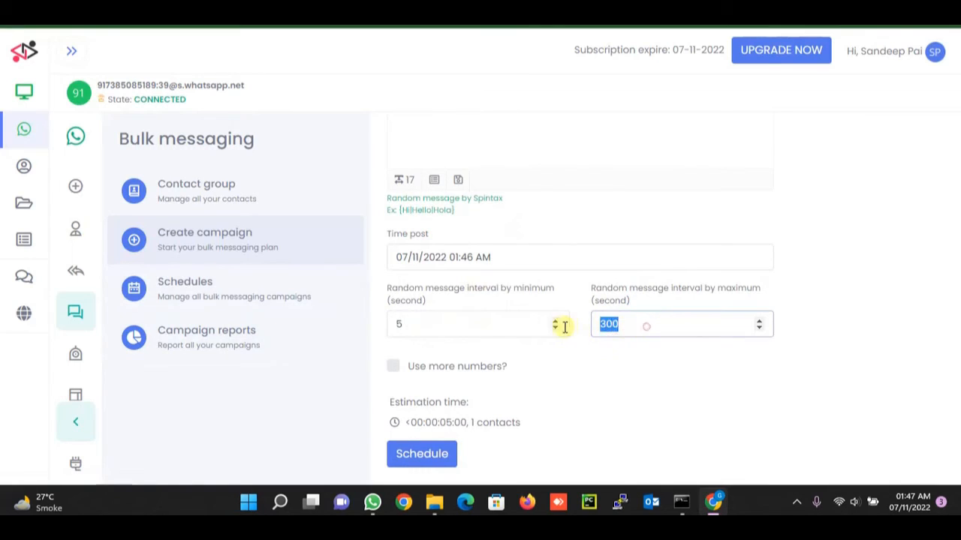
text(5)
click(434, 454)
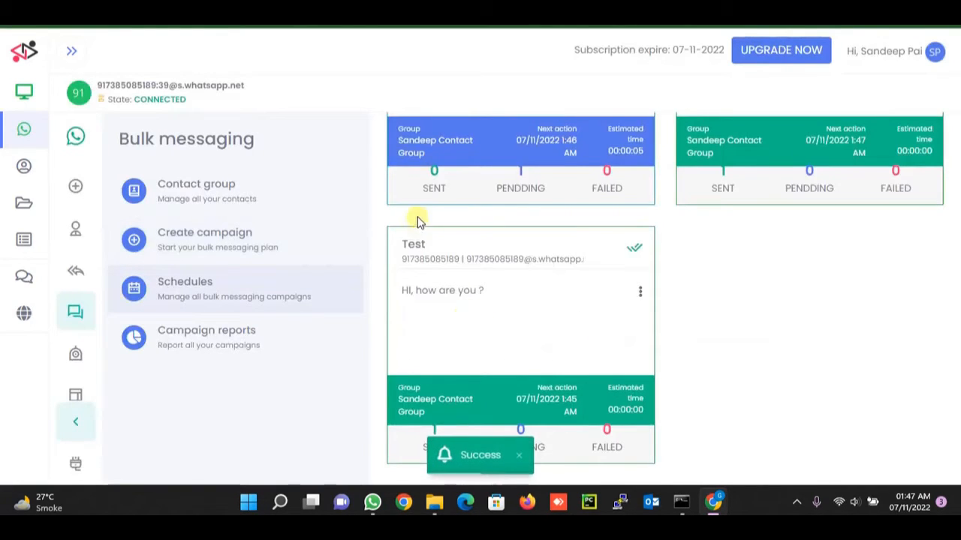
Step: Check the contact's WhatsApp Web chat for the PDF message, then return to the schedules
key(alt+Tab)
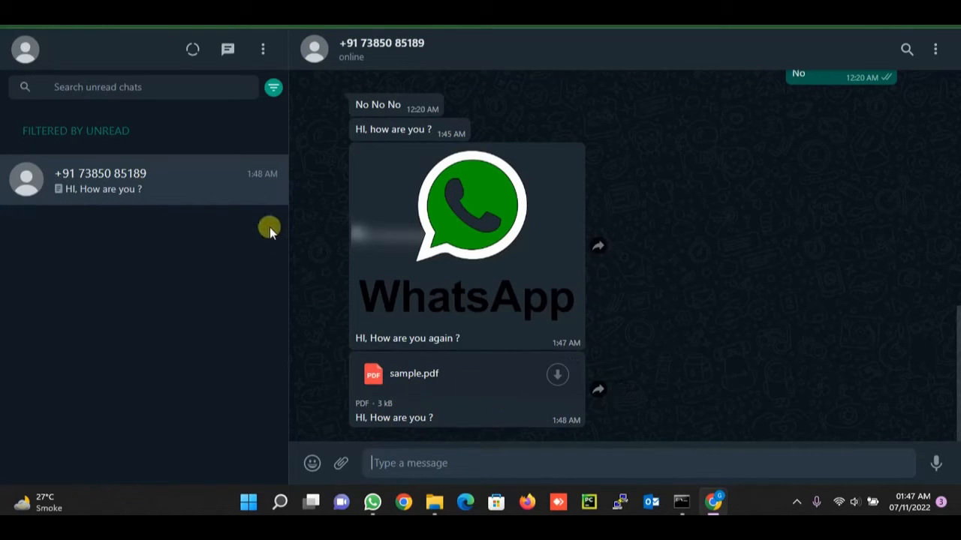
click(202, 11)
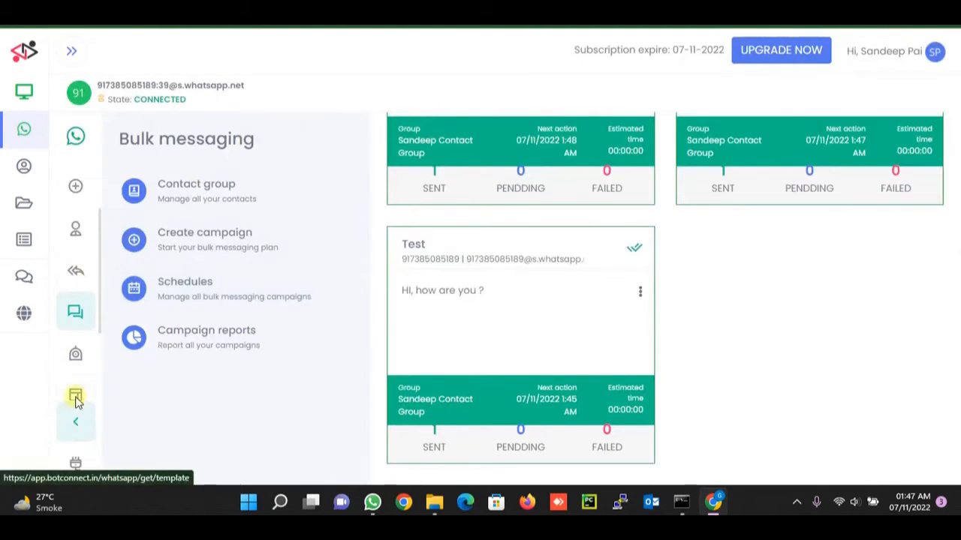
Step: Start a new button message template named Test3
scroll(75, 398, down, 1)
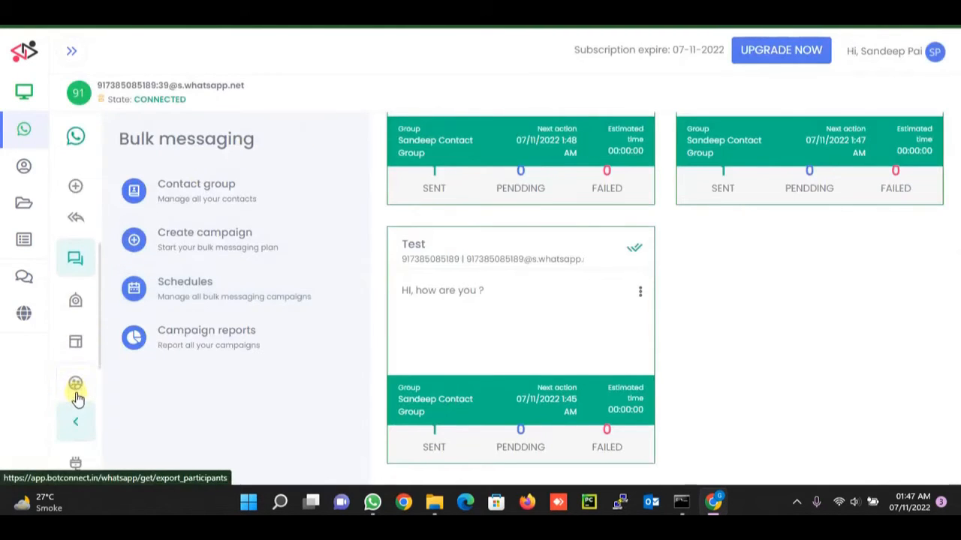
click(76, 345)
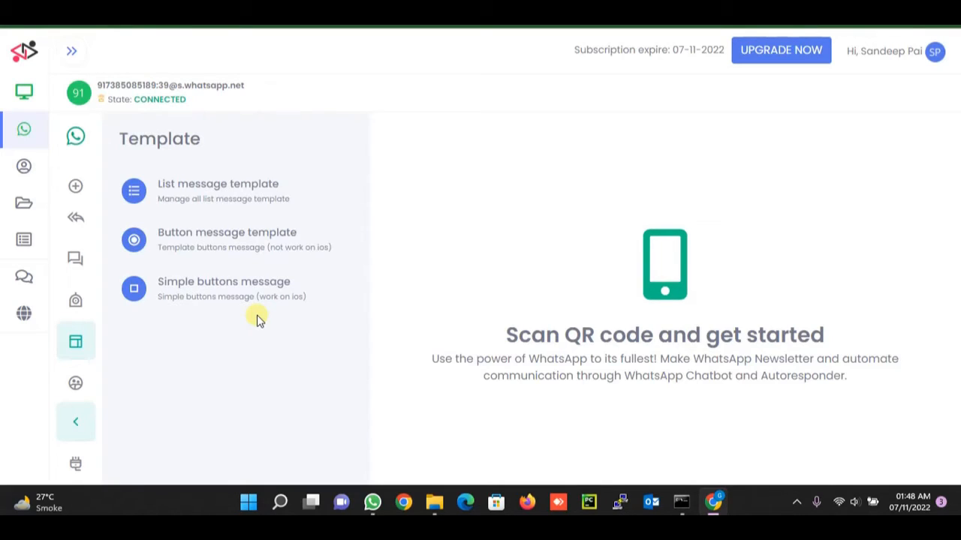
click(214, 246)
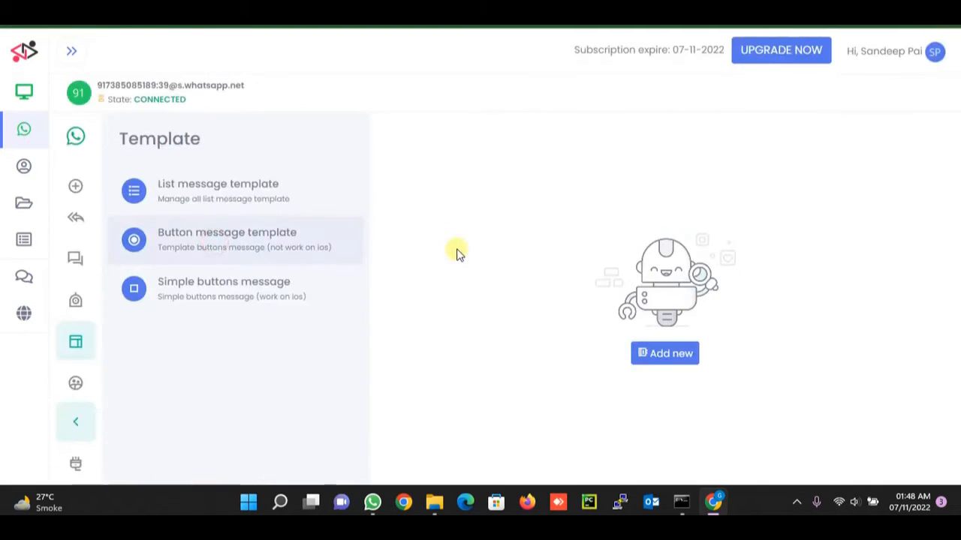
click(661, 355)
click(481, 216)
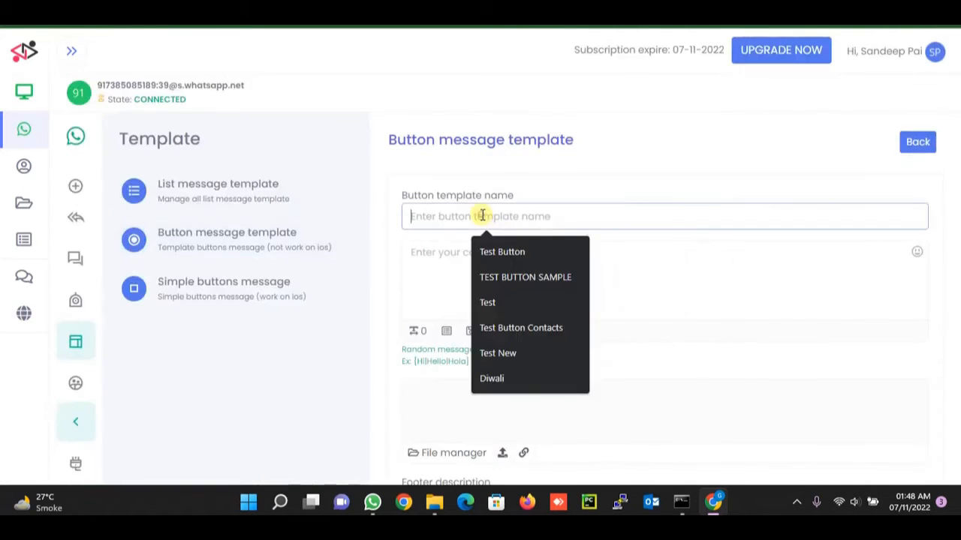
text(Test)
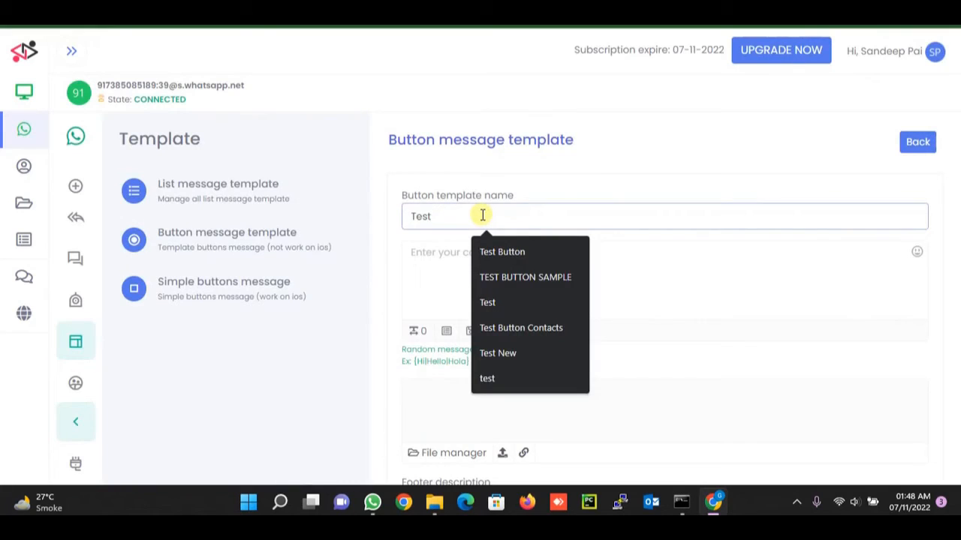
text(3)
Step: Write the template caption "Hi, Please select appropriate option"
click(517, 257)
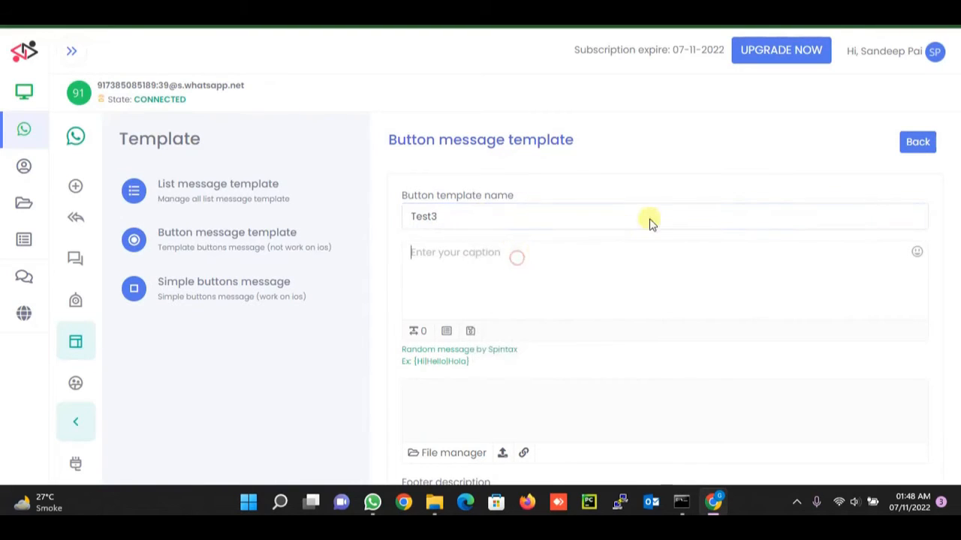
text(Hi, )
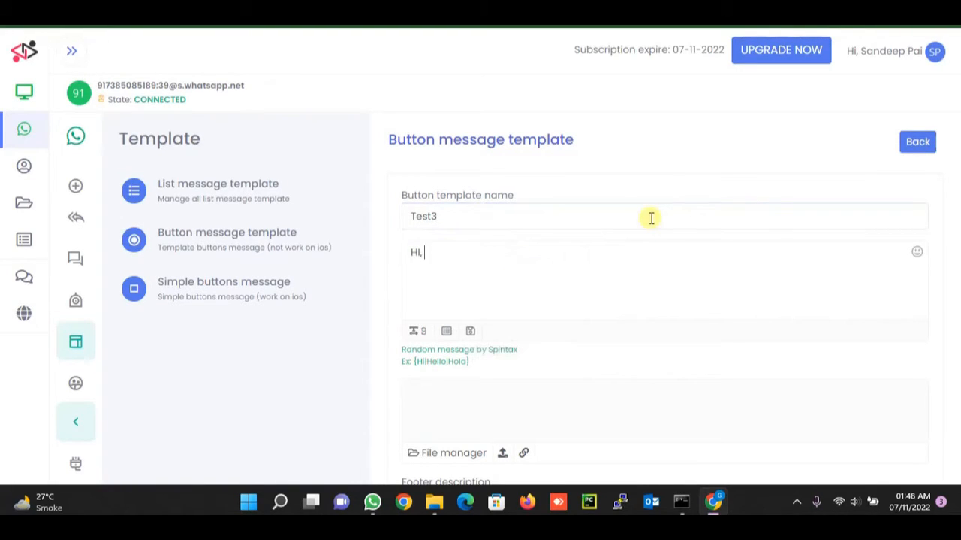
text(Please see)
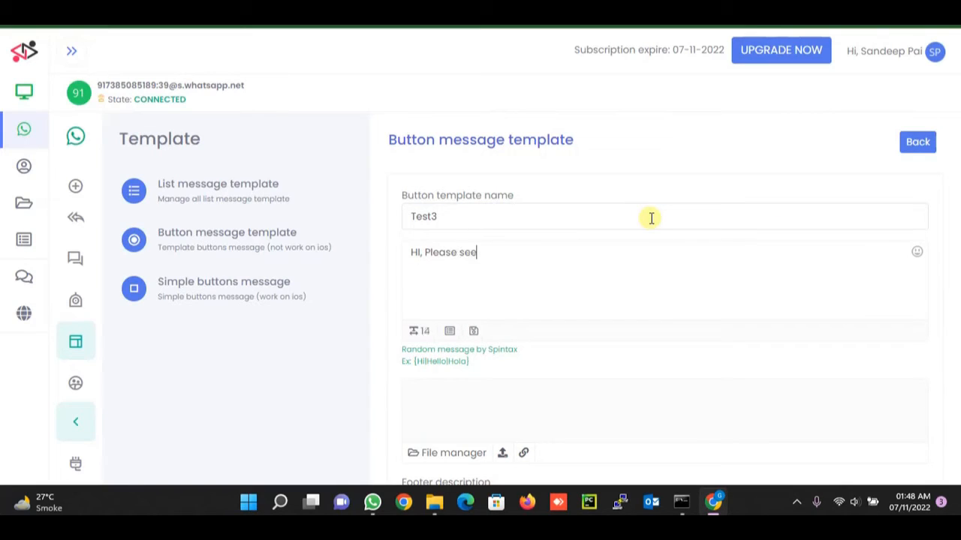
key(BackSpace)
text(lect appropriate)
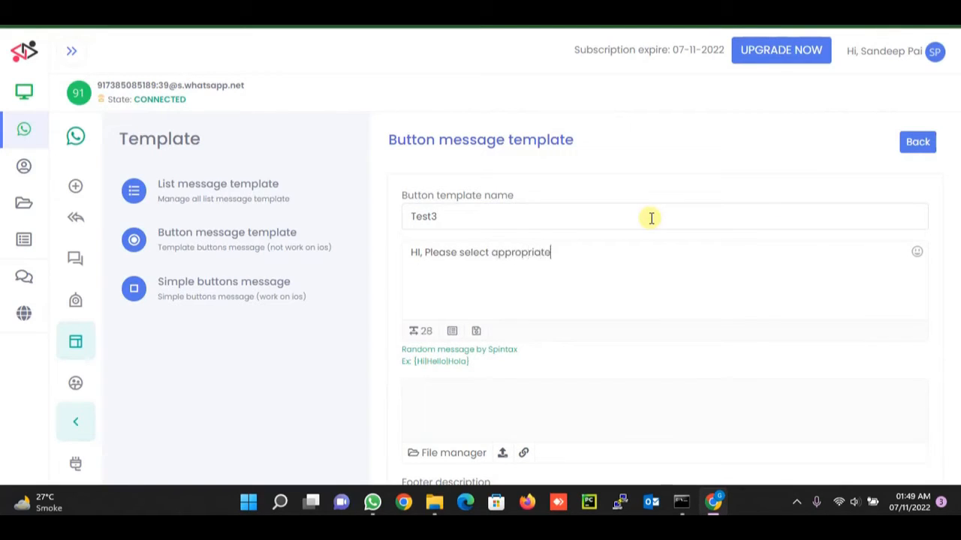
text( option)
Step: Add a text button option with display text Yes and next action key Yes
scroll(650, 217, down, 4)
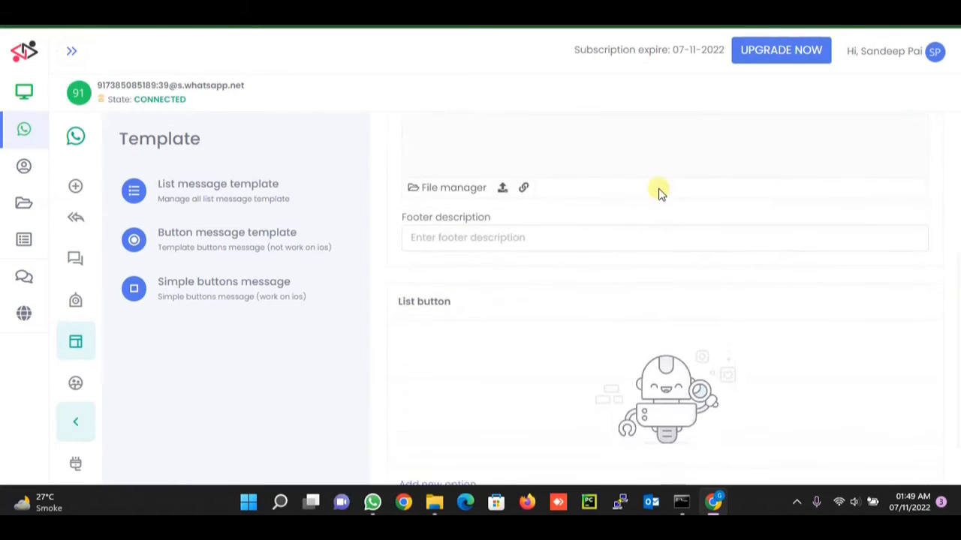
scroll(658, 193, down, 1)
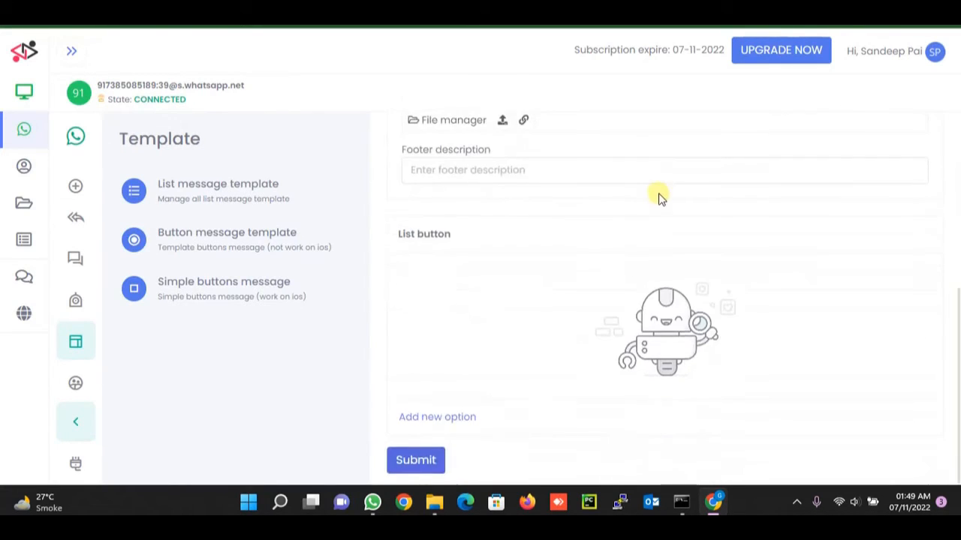
click(423, 425)
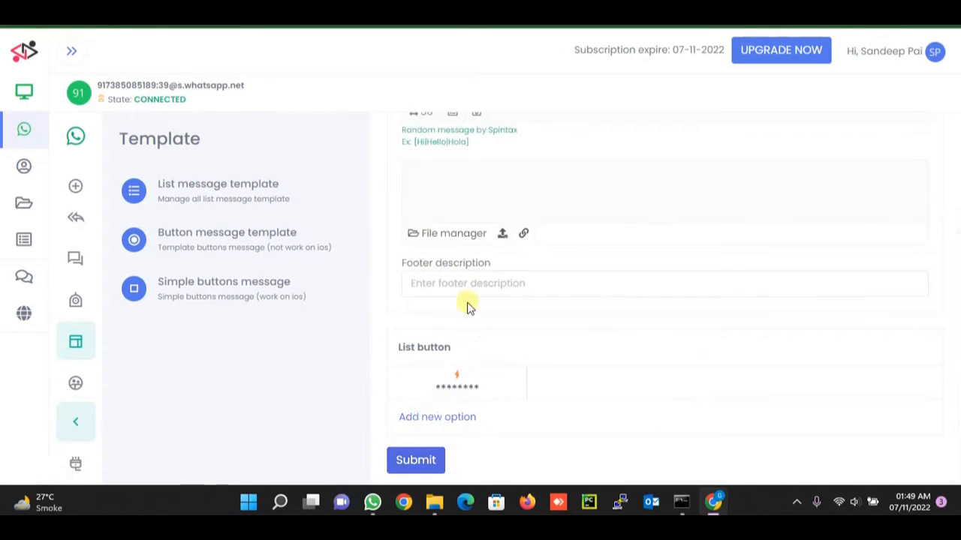
click(459, 386)
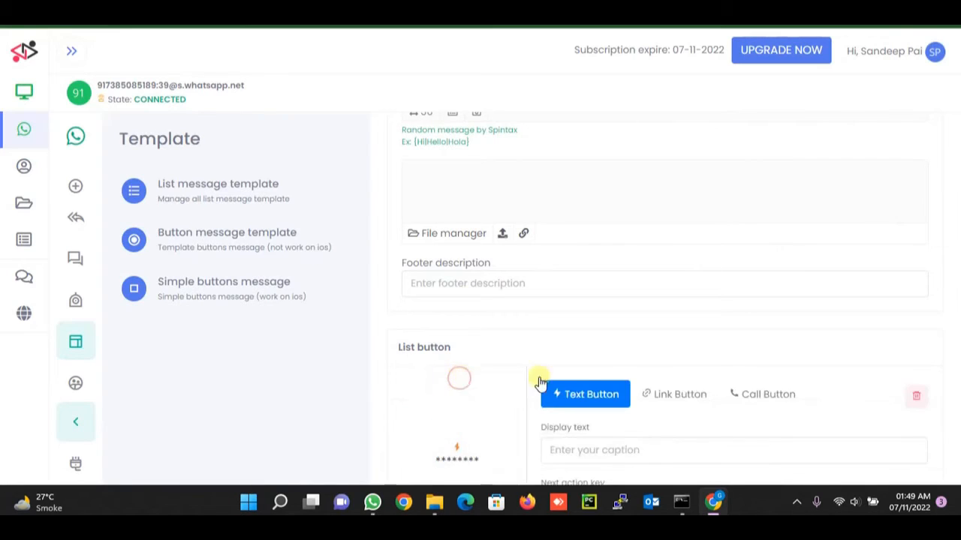
scroll(571, 367, down, 2)
click(604, 328)
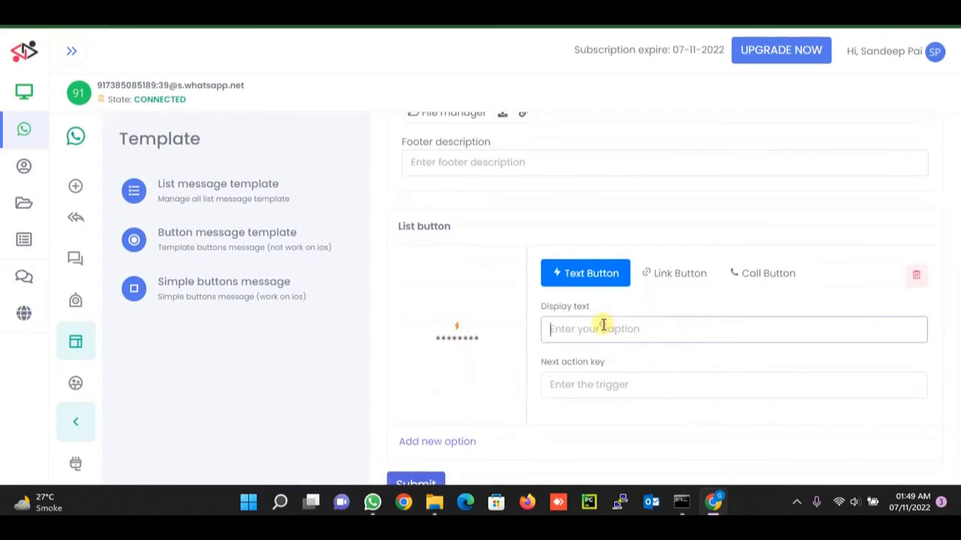
text(Yes)
key(Tab)
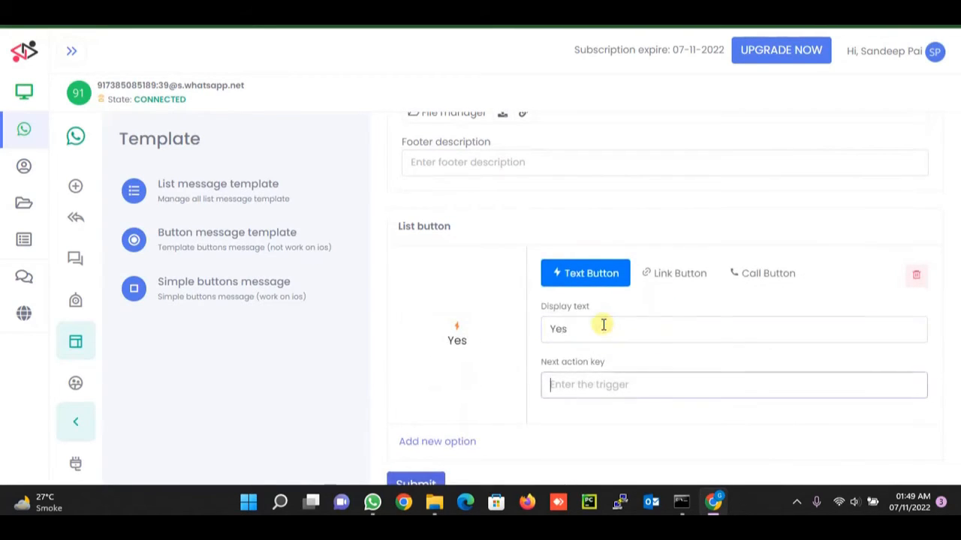
text(Yes)
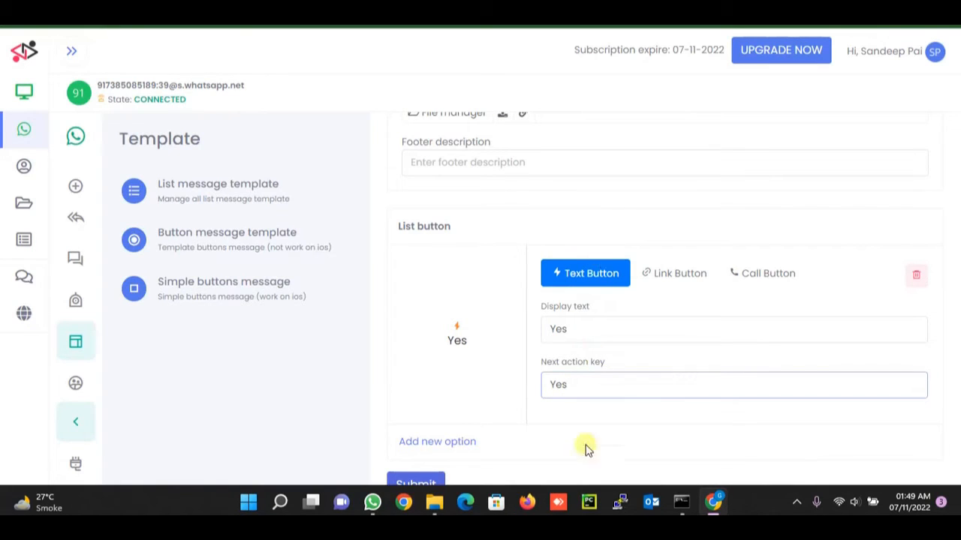
Step: Add a second text button with display text NO and next action key no, then submit the template
scroll(559, 381, down, 1)
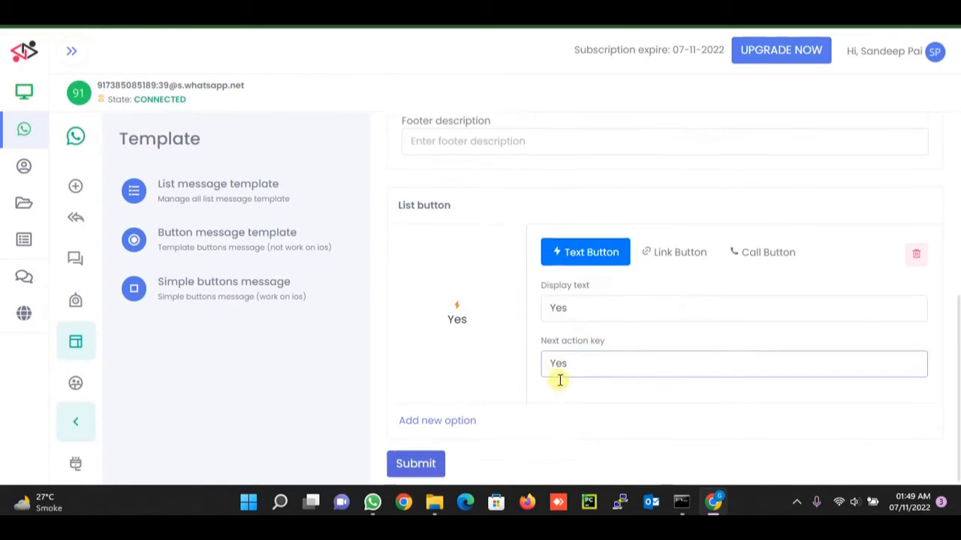
click(436, 420)
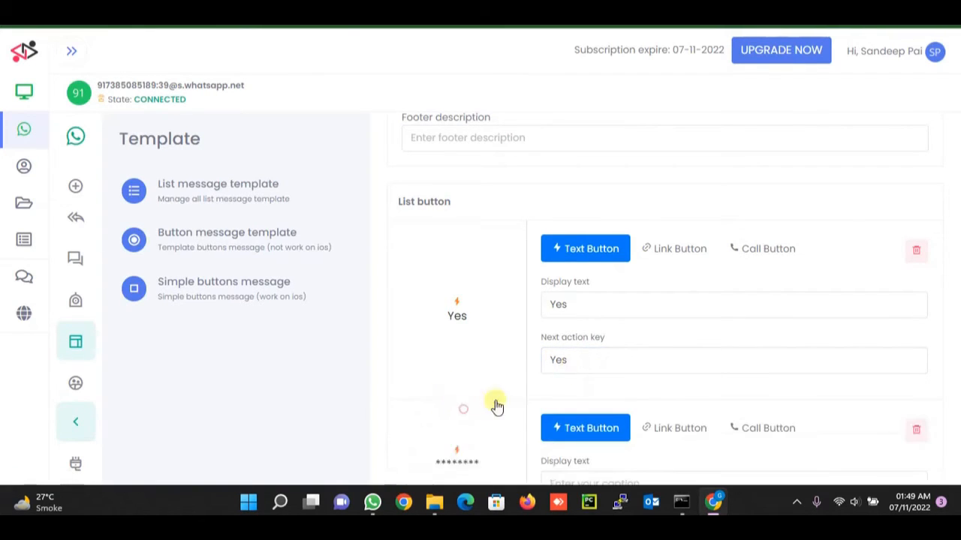
scroll(671, 353, down, 1)
click(578, 447)
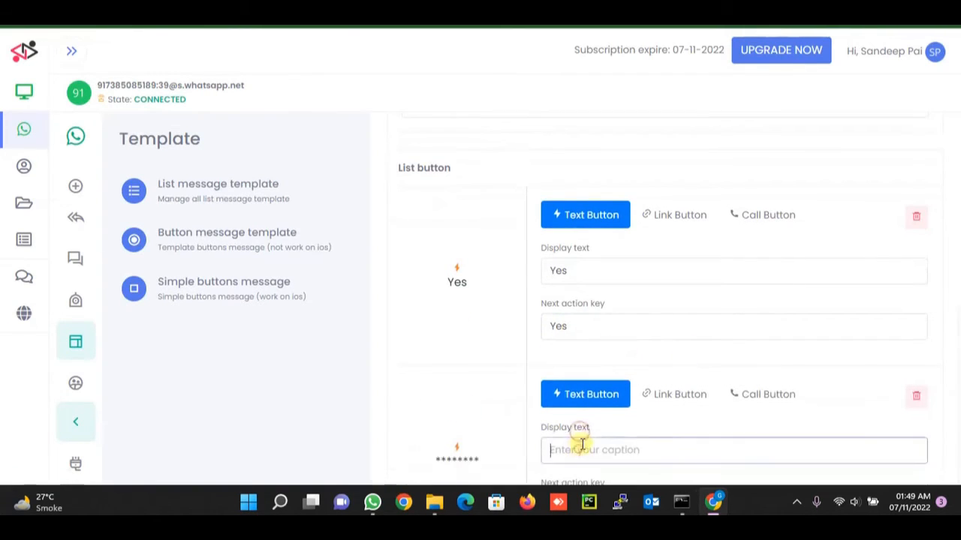
text(NO)
key(Tab)
text(no)
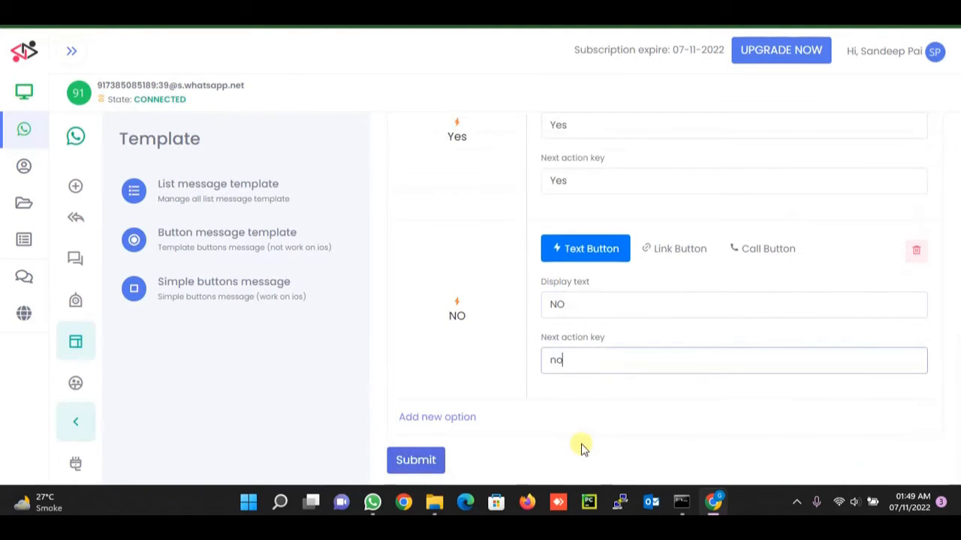
click(415, 465)
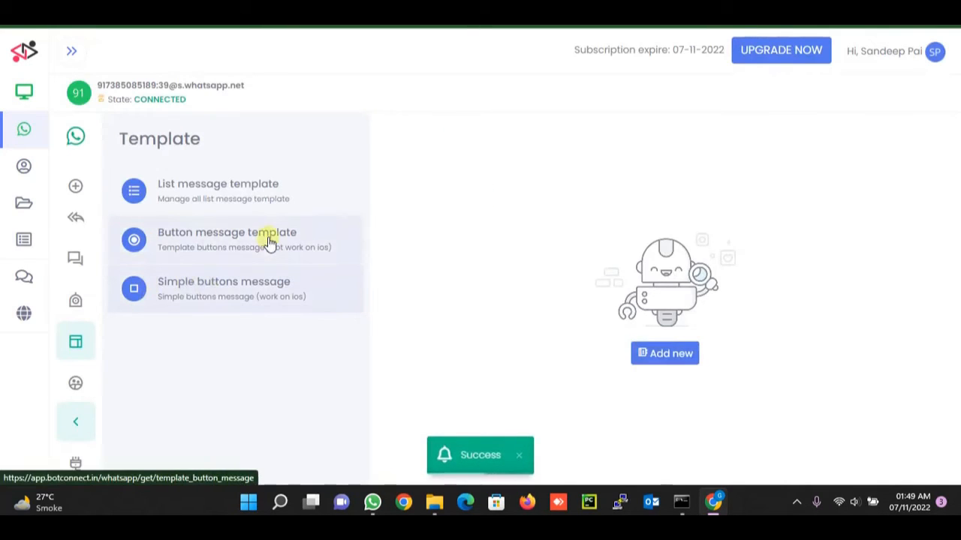
Step: Start a new bulk messaging campaign named Test3 and target it at the contact group
click(218, 235)
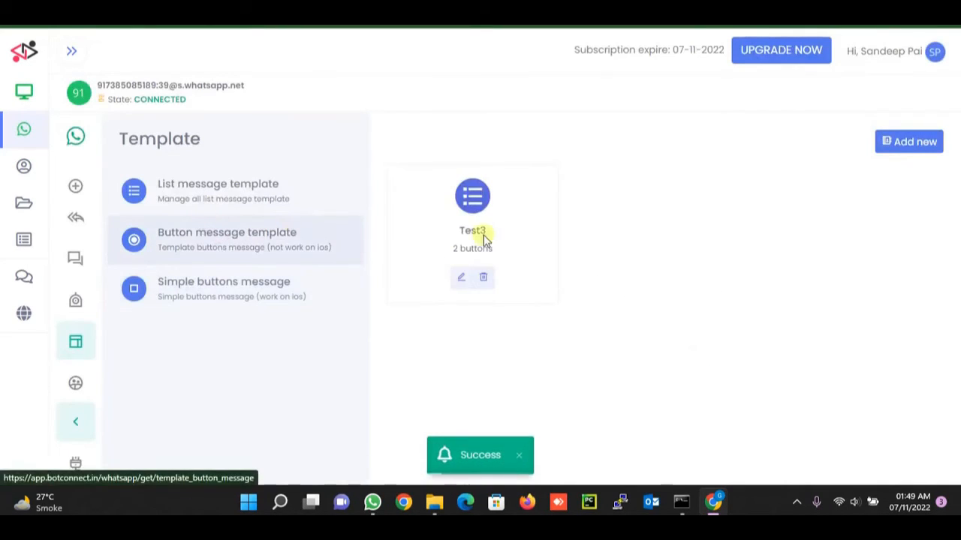
click(76, 265)
click(211, 238)
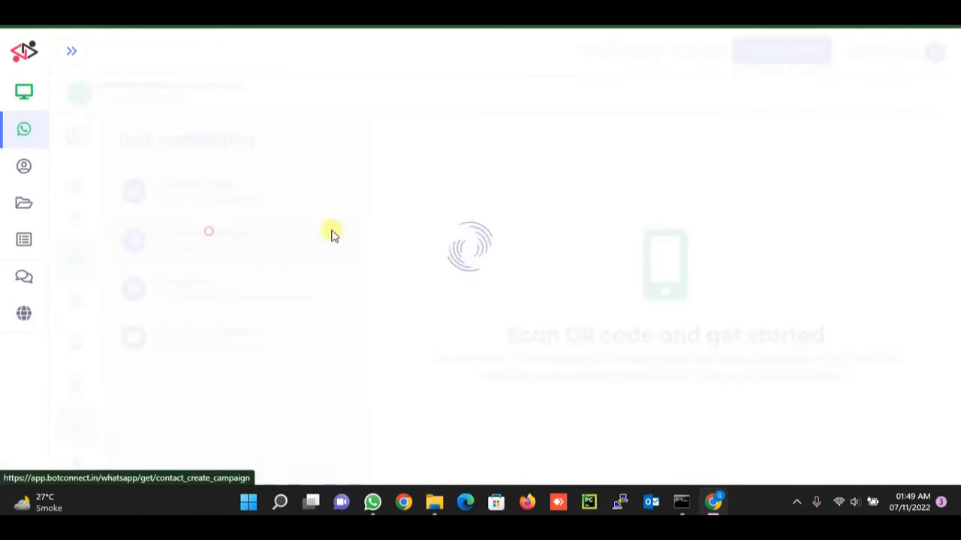
click(448, 188)
text(Test3)
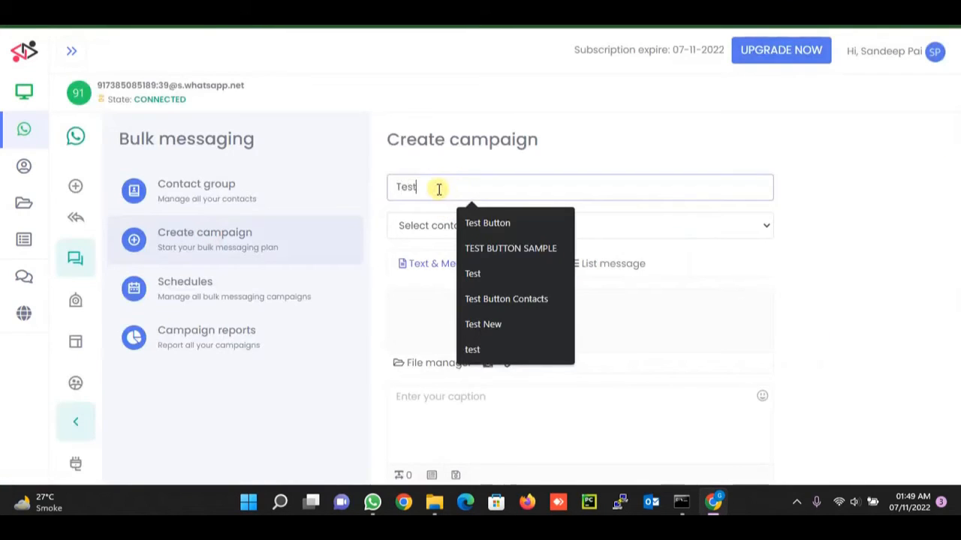
click(442, 233)
click(446, 260)
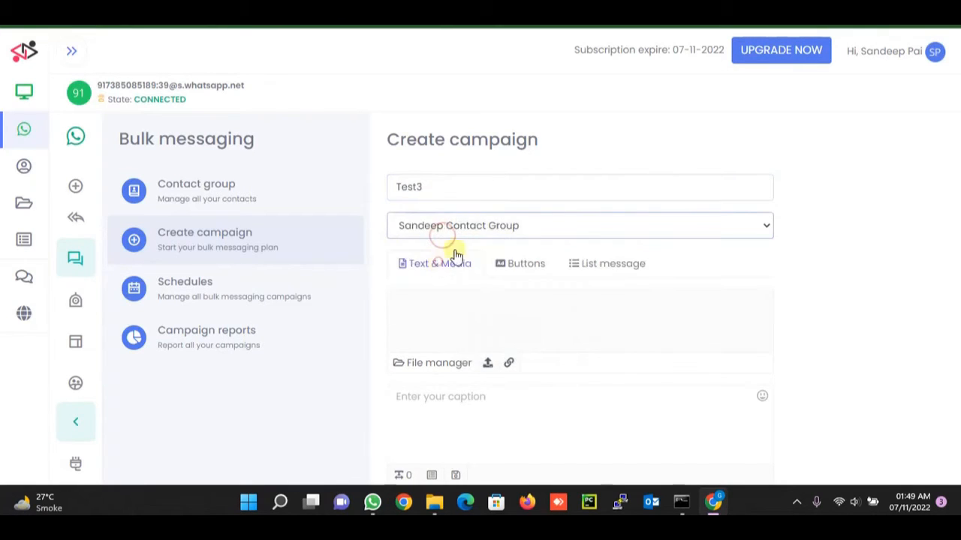
Step: Choose the Buttons message type for the campaign and select the Test3 button template
scroll(454, 240, down, 1)
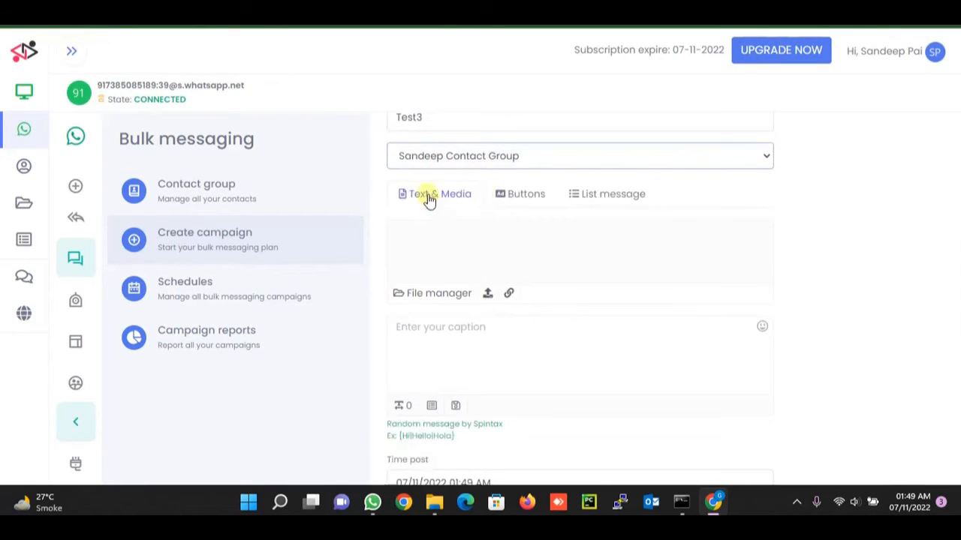
click(515, 197)
scroll(527, 197, down, 1)
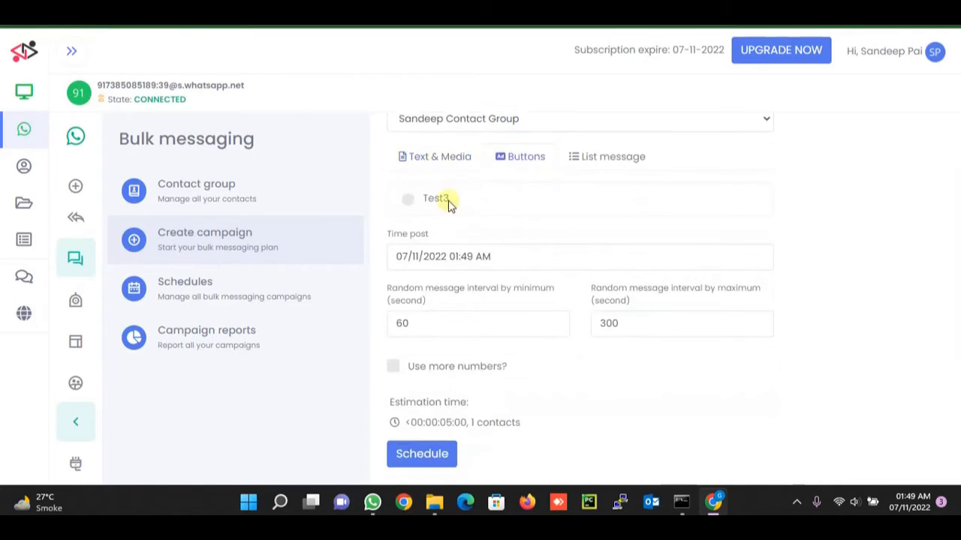
click(408, 200)
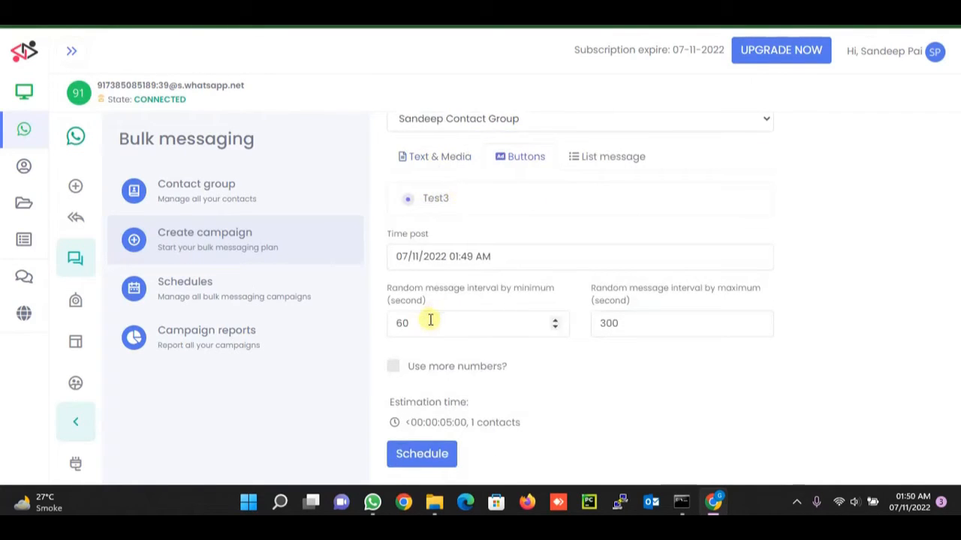
Step: Set both the minimum and maximum random message intervals to 5 seconds and schedule the campaign
drag(429, 317, 360, 322)
text(5)
drag(620, 324, 551, 325)
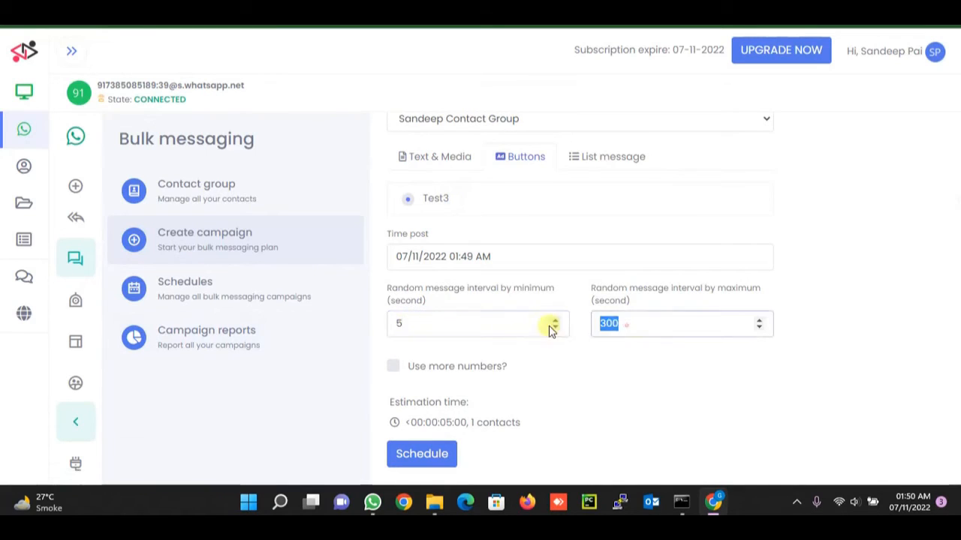
text(5)
click(421, 454)
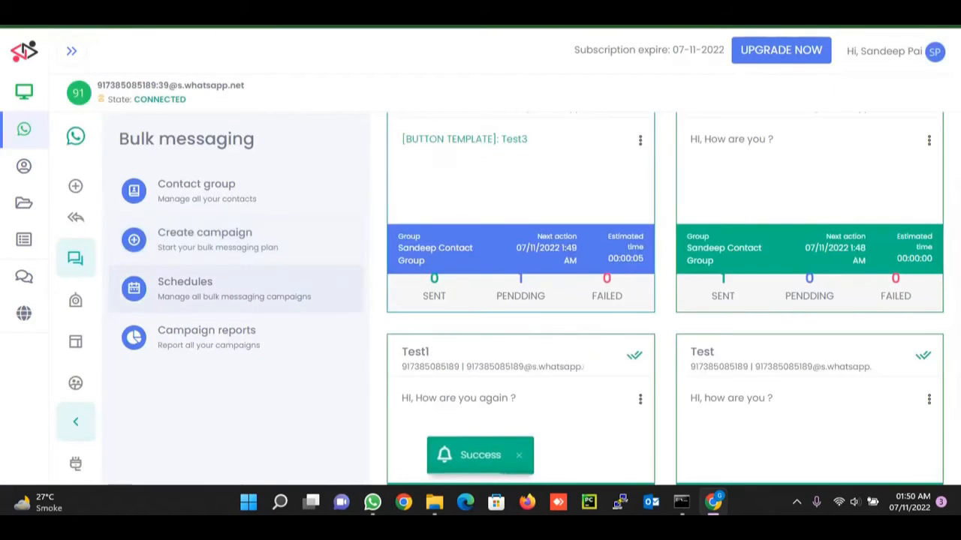
Step: Check the received button message in the WhatsApp chat and return to the dashboard
click(456, 12)
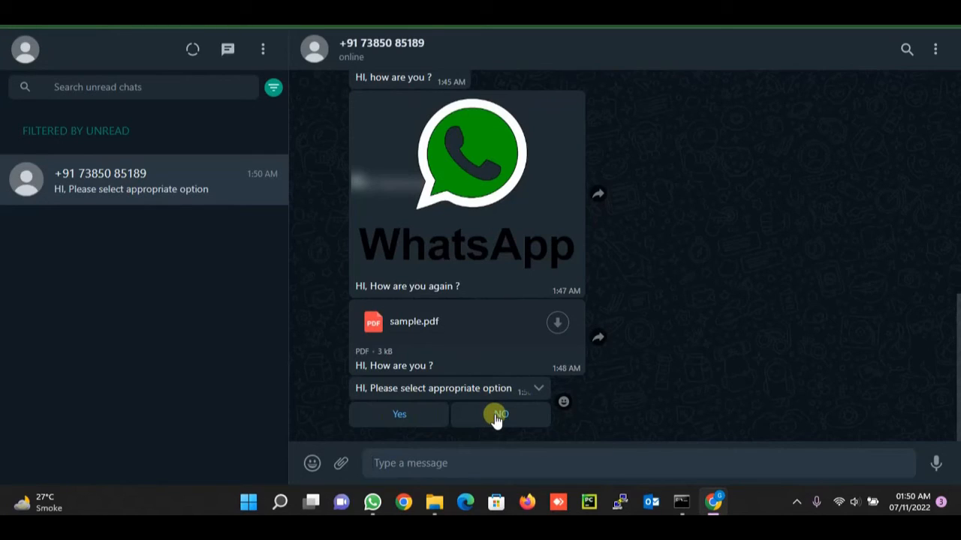
click(153, 33)
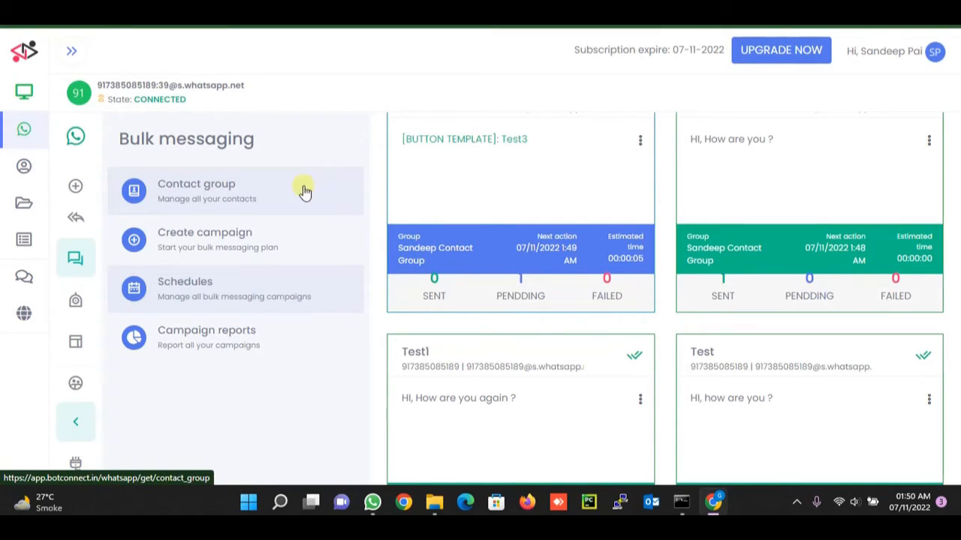
Step: Open the Autoresponder and write the reply caption "Hi, thank you for contacting us, someone from our team will get back to you."
scroll(61, 257, down, 1)
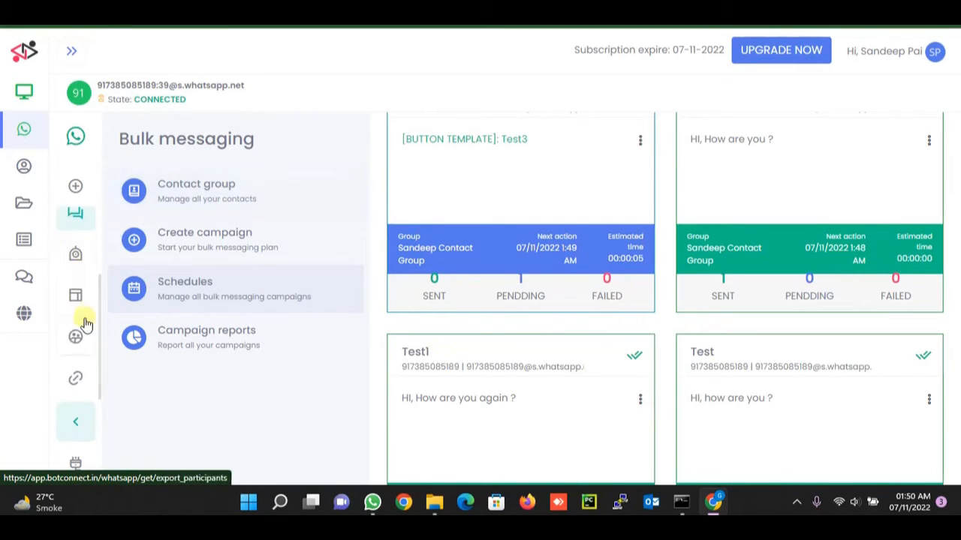
click(75, 256)
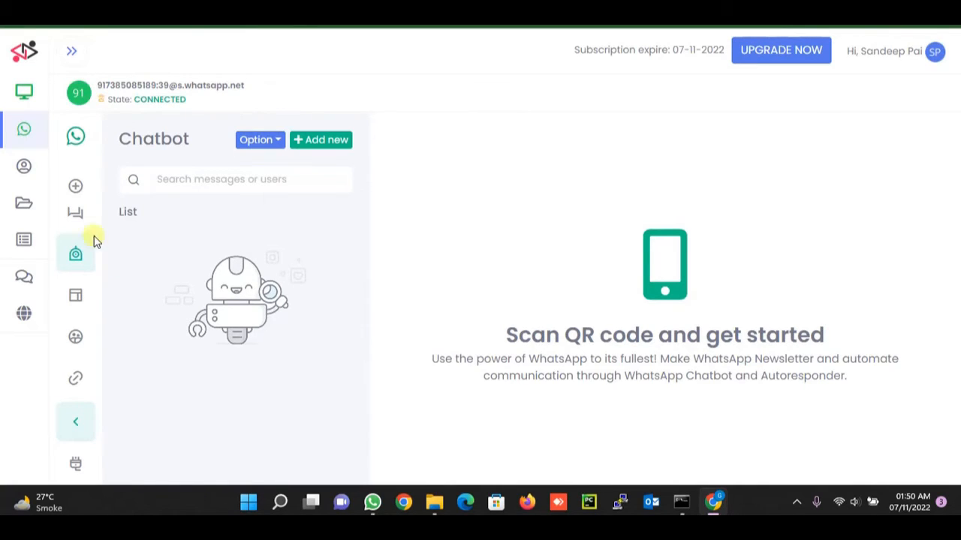
scroll(75, 268, up, 2)
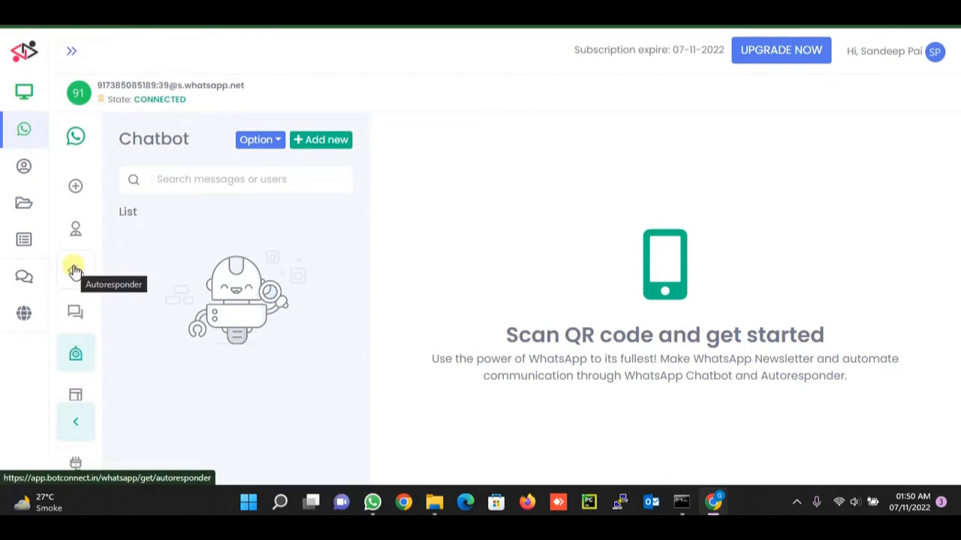
click(75, 270)
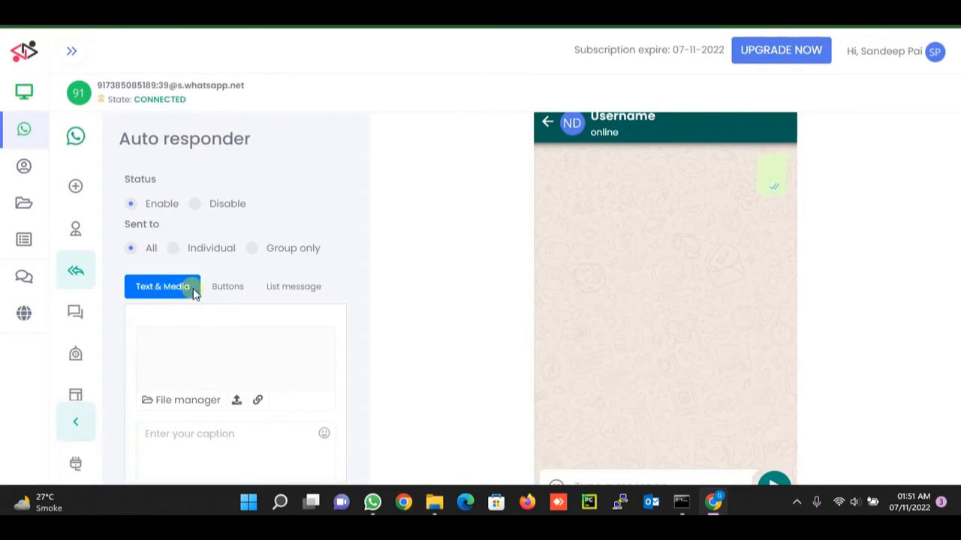
scroll(281, 289, down, 2)
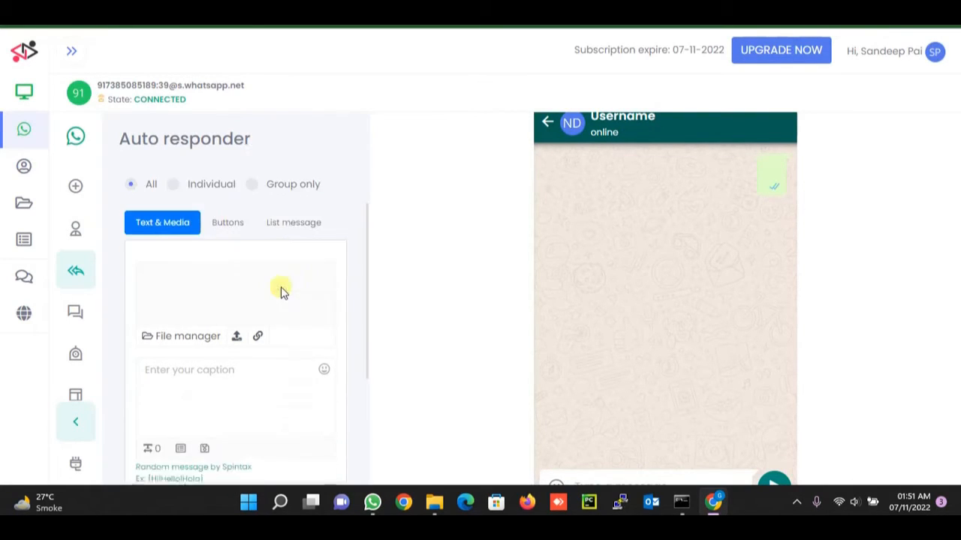
click(198, 349)
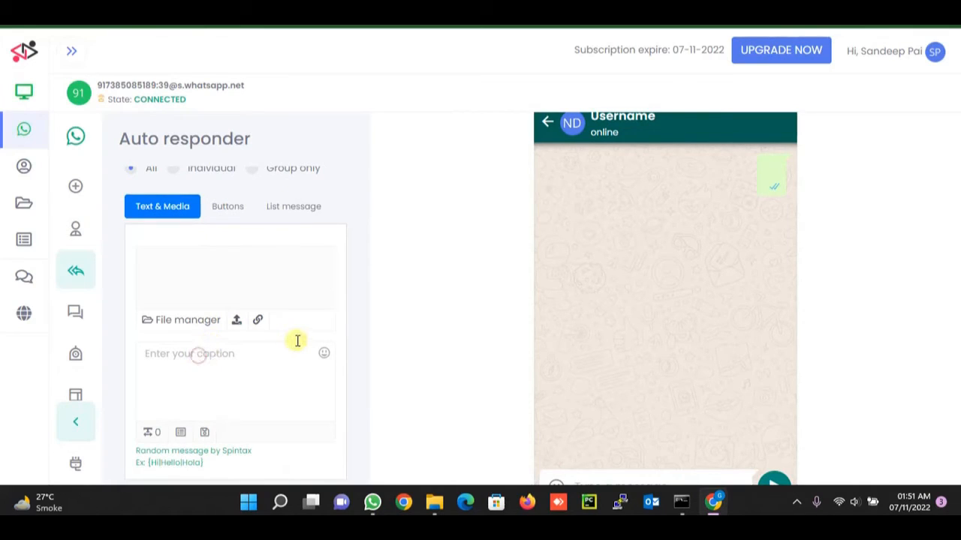
text(Hi)
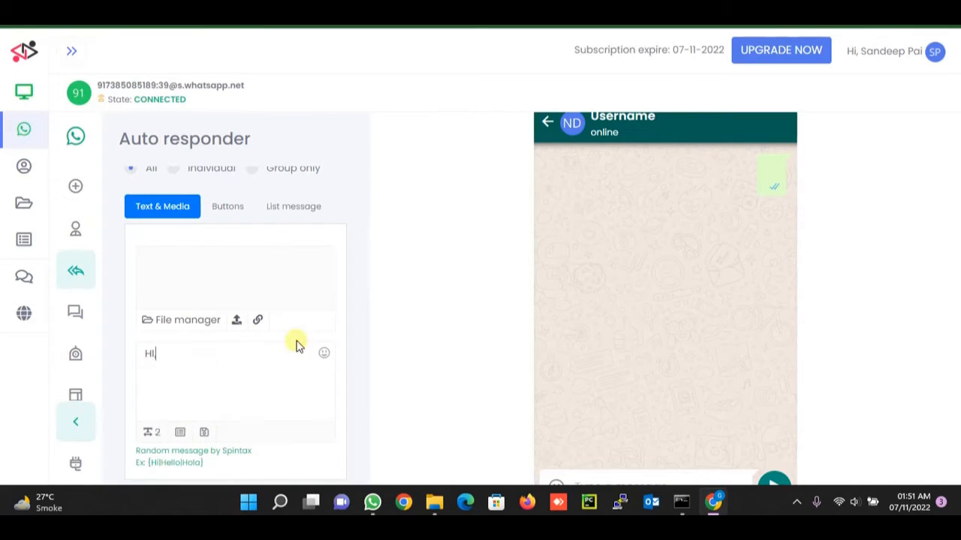
text(, thank yo)
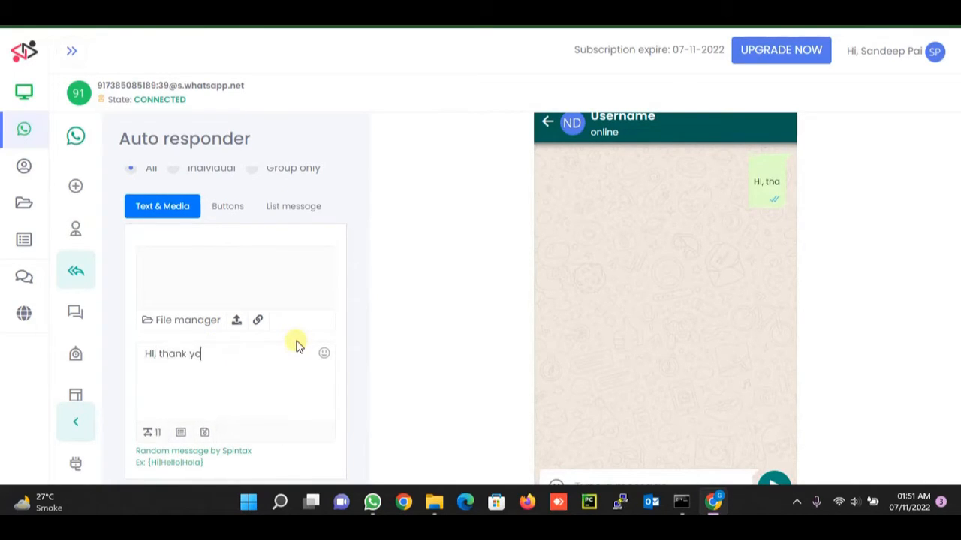
text(u for contact)
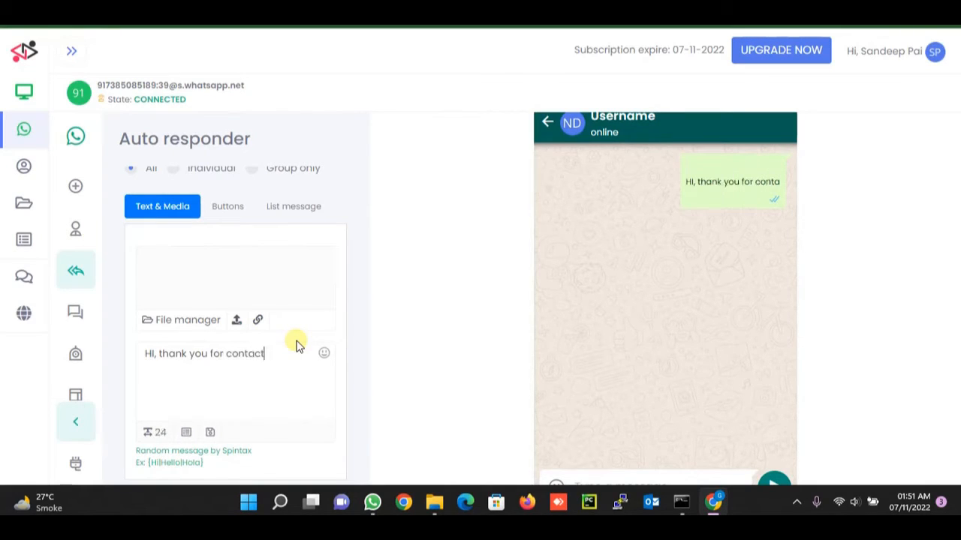
text(ing sus, someone from our trac)
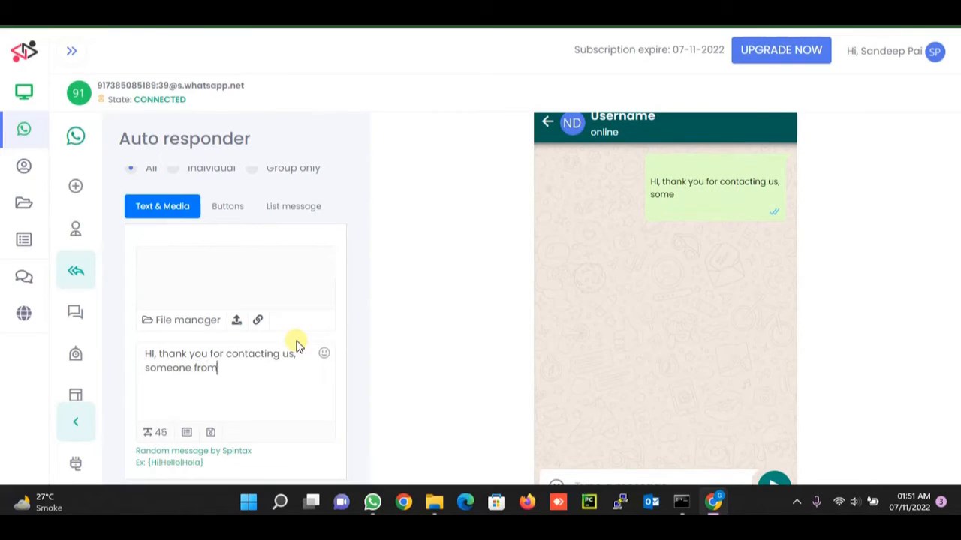
key(BackSpace)
key(BackSpace)
key(BackSpace)
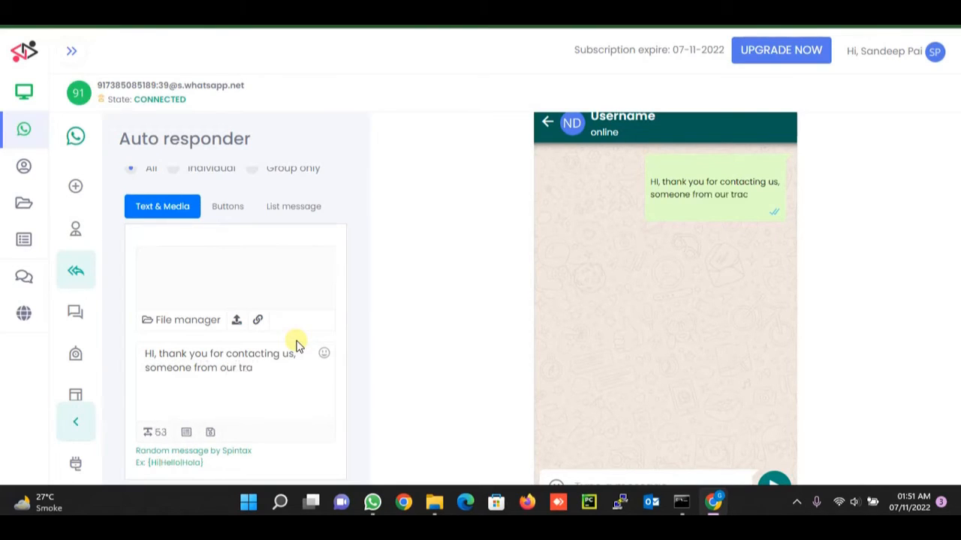
text(eam will get bo)
text(ck to you)
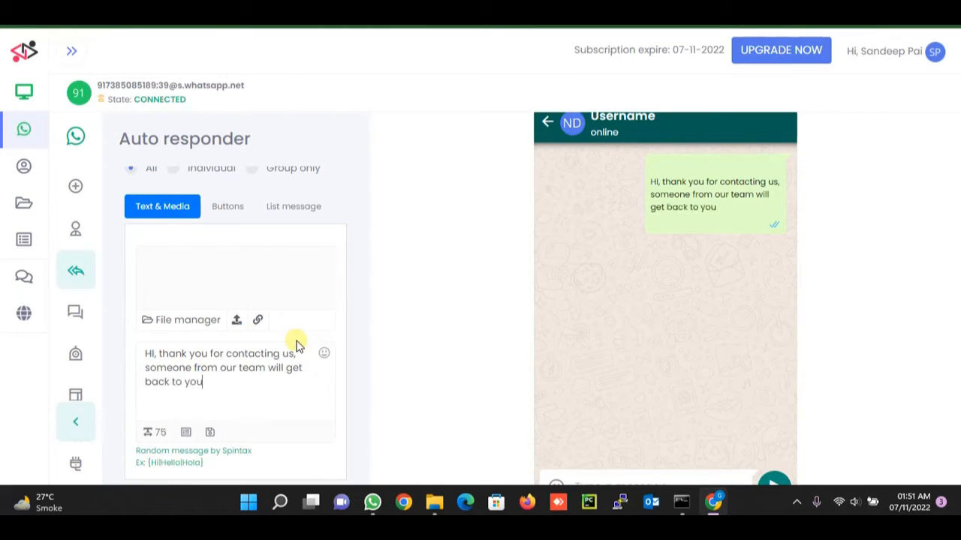
text(.)
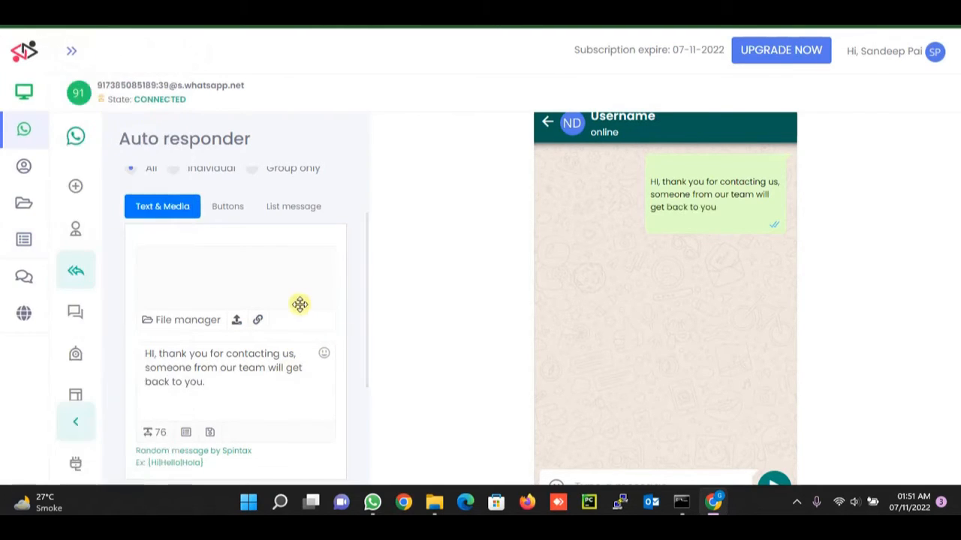
Step: Submit the autoresponder settings
scroll(300, 304, down, 1)
scroll(299, 304, down, 1)
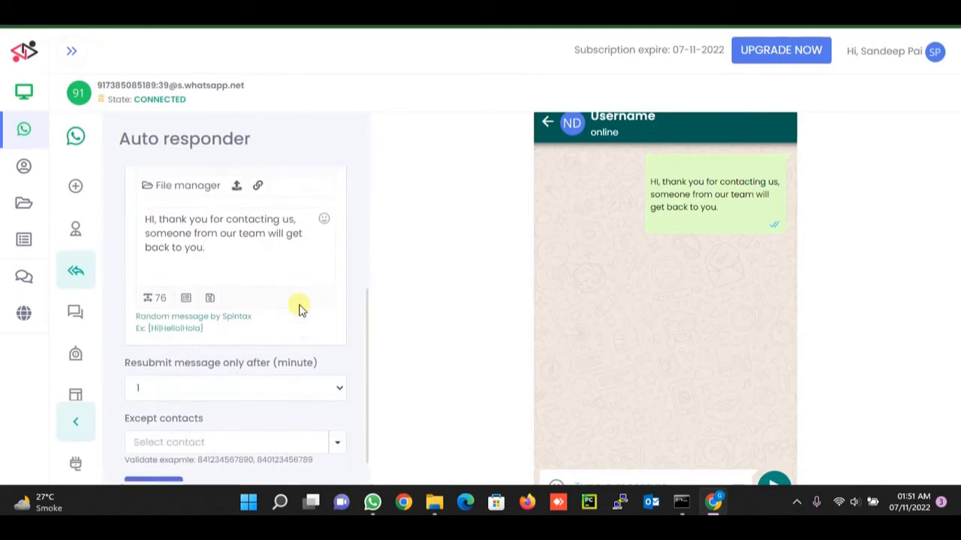
scroll(300, 309, up, 3)
scroll(262, 273, down, 3)
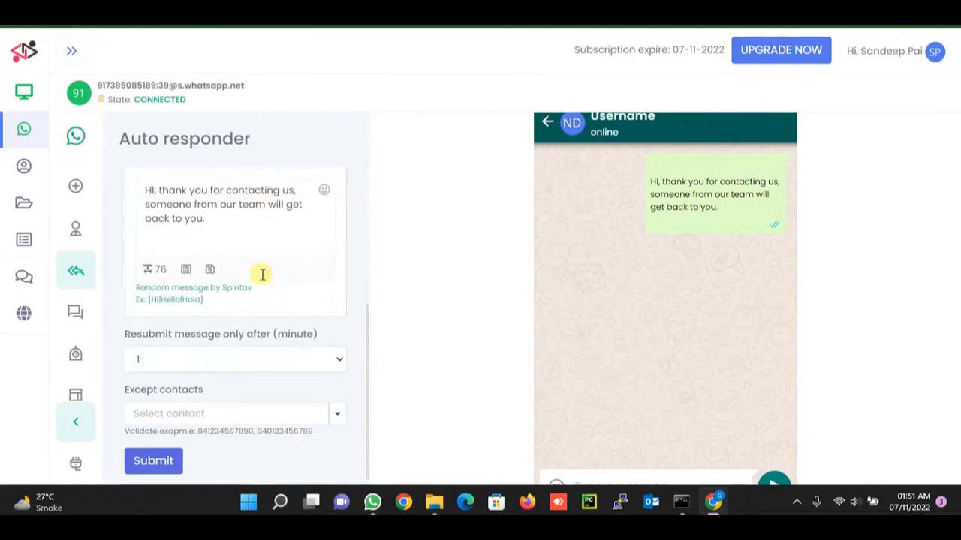
click(154, 461)
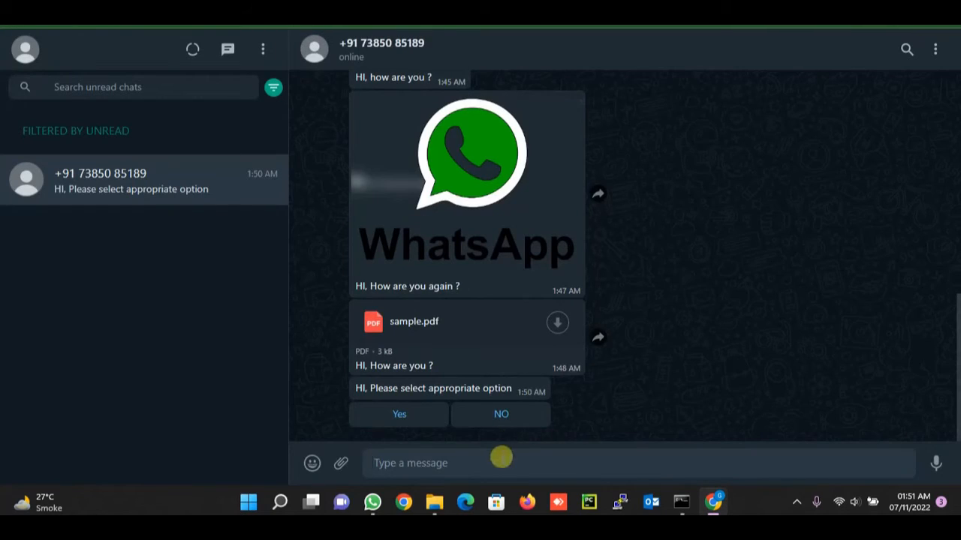
Step: Send the test message "helo" in the WhatsApp chat
click(500, 459)
text(heloo)
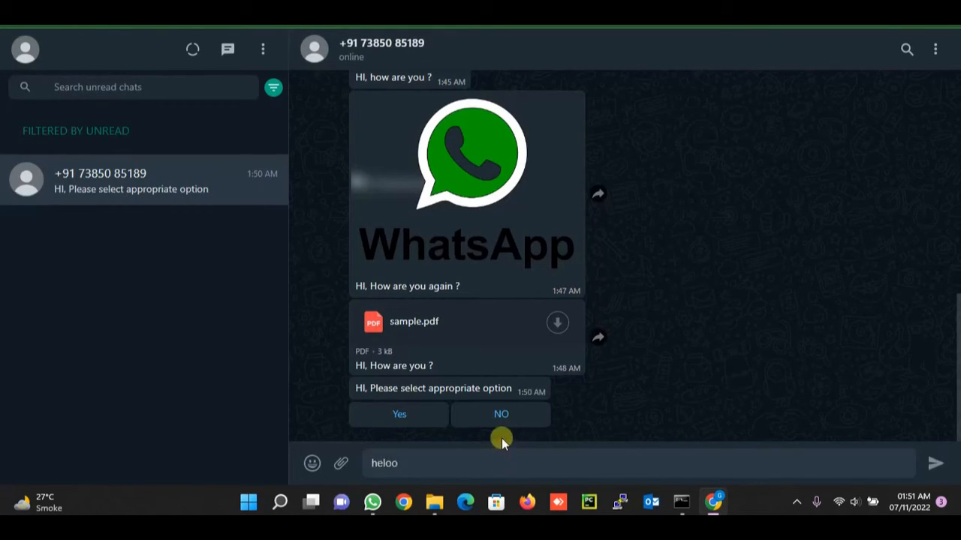
key(BackSpace)
key(Return)
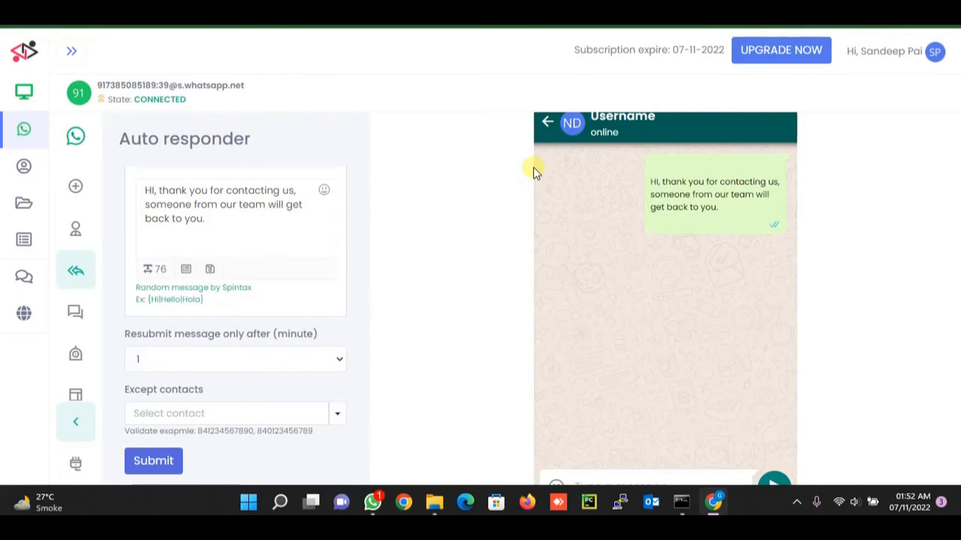
Step: Insert a WhatsApp contact-name variable after "Hi," in the reply caption and resubmit the autoresponder
text(%)
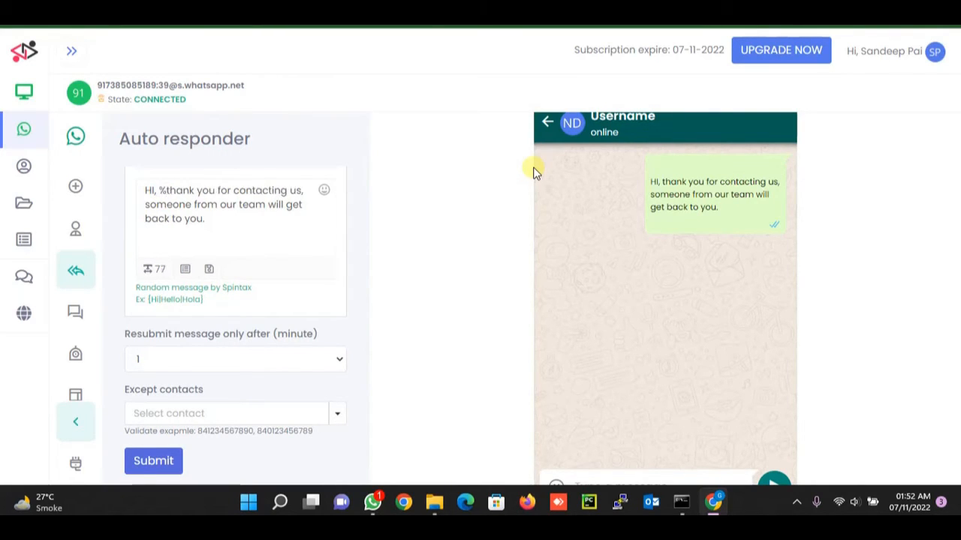
text(wanme)
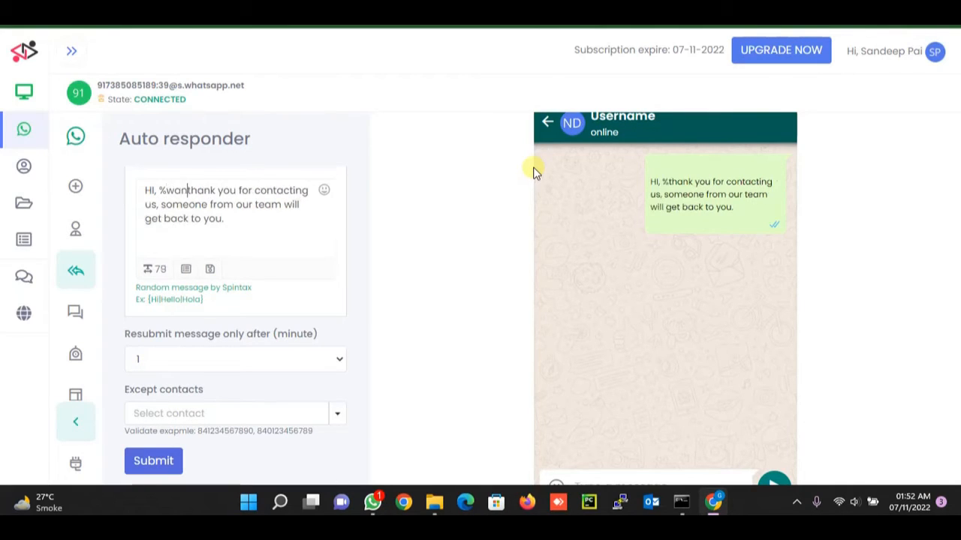
key(BackSpace)
key(BackSpace)
text(ame)
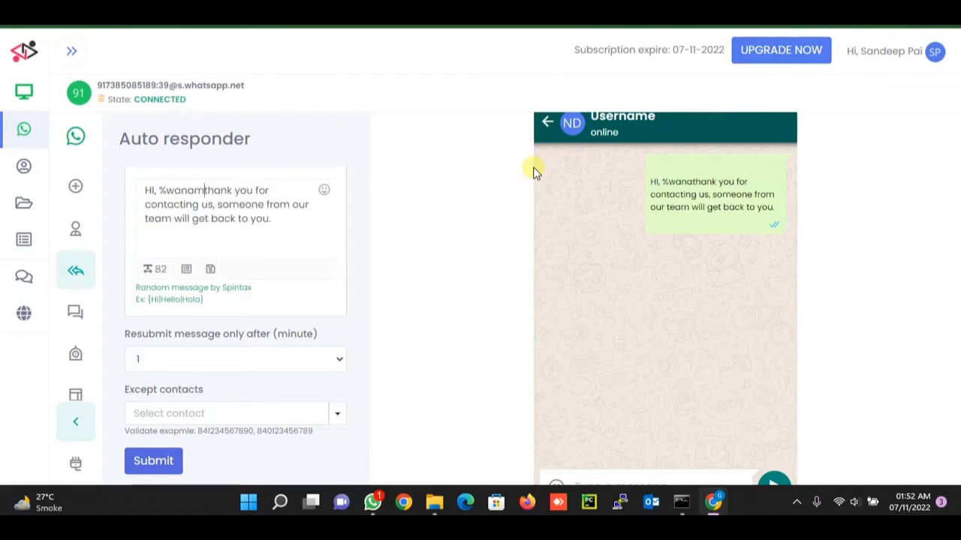
text(%)
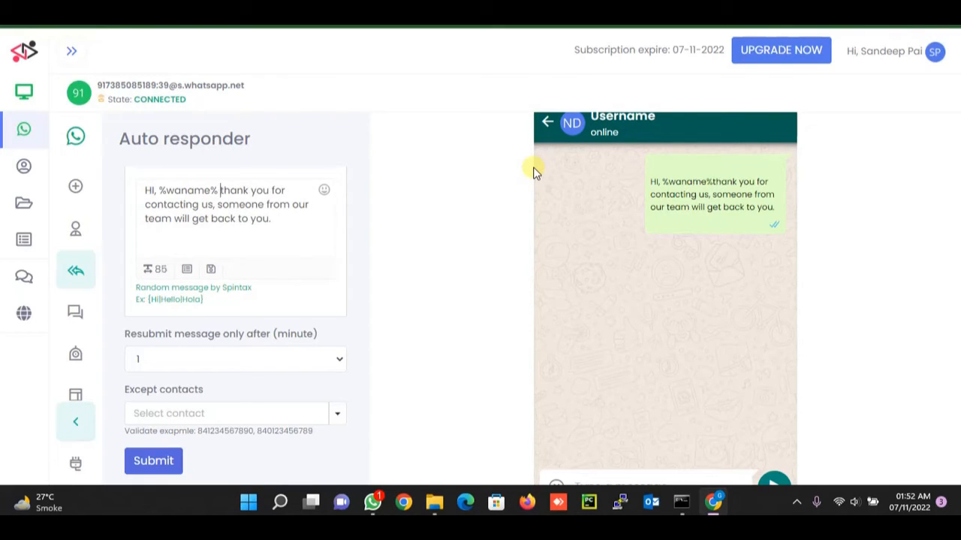
click(153, 460)
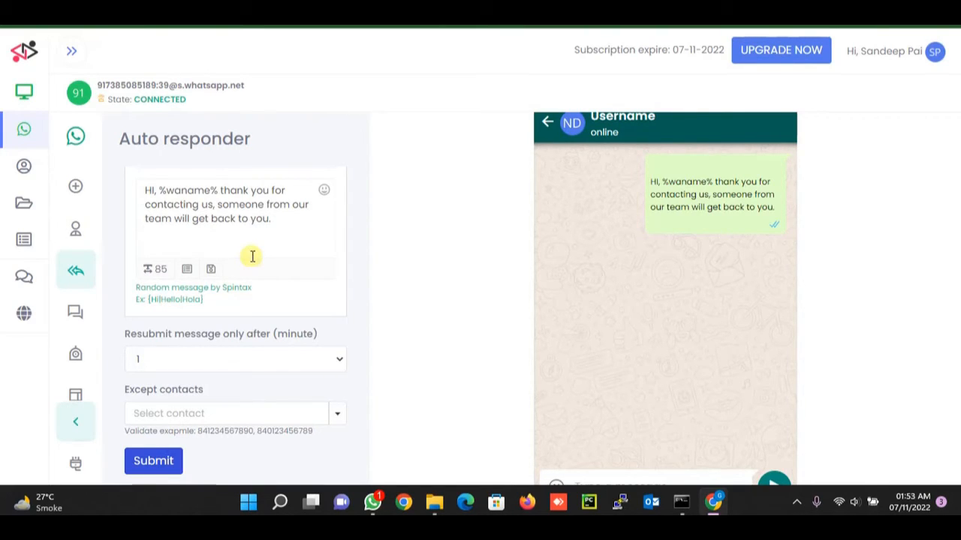
click(164, 459)
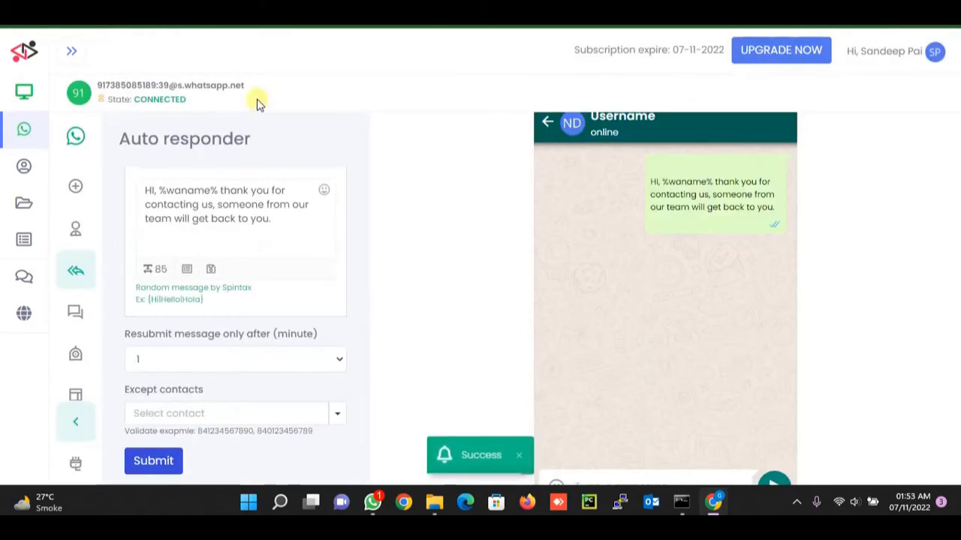
Step: Check the automatic reply in the WhatsApp chat
click(294, 13)
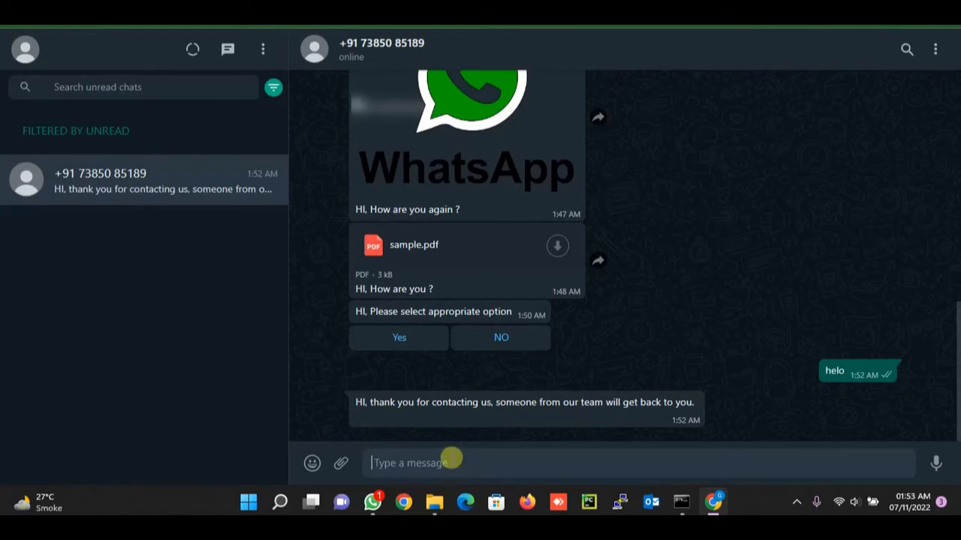
Step: Send the message "Hi" in the WhatsApp chat
text(Hi)
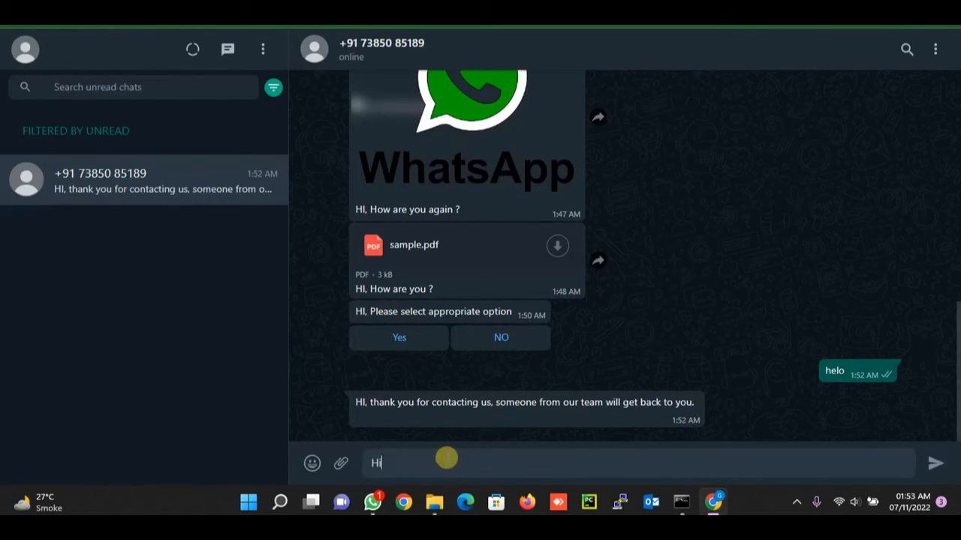
key(Return)
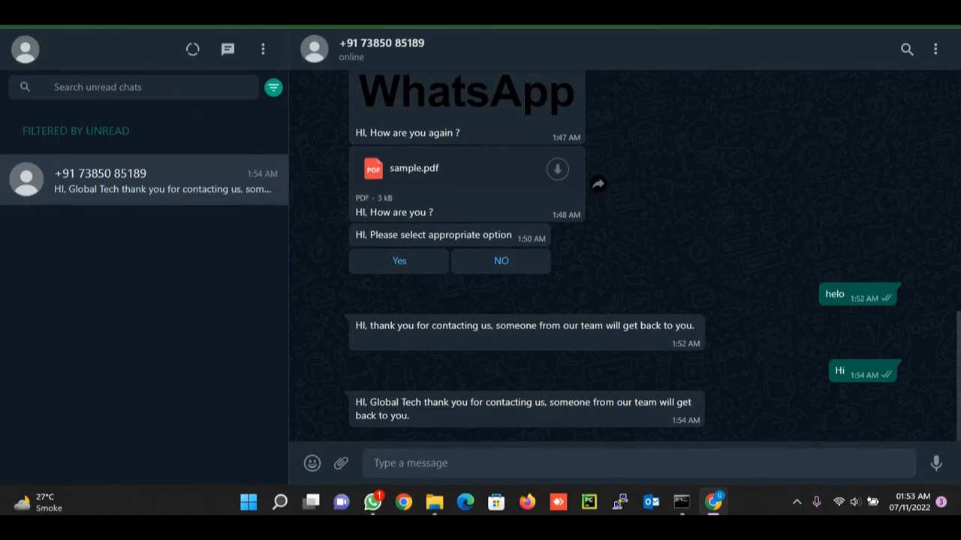
Step: Return to the Auto responder page and submit the autoresponder settings again
click(75, 8)
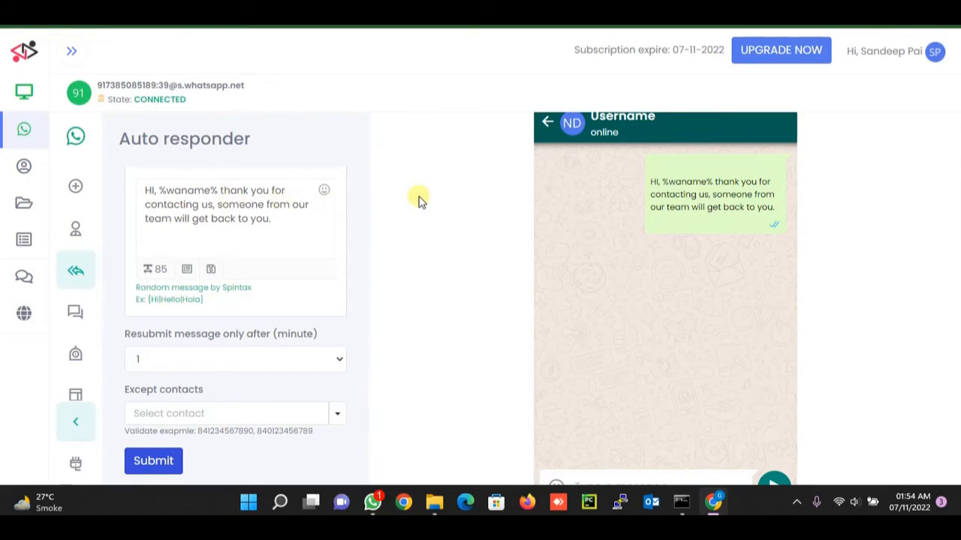
scroll(302, 208, up, 3)
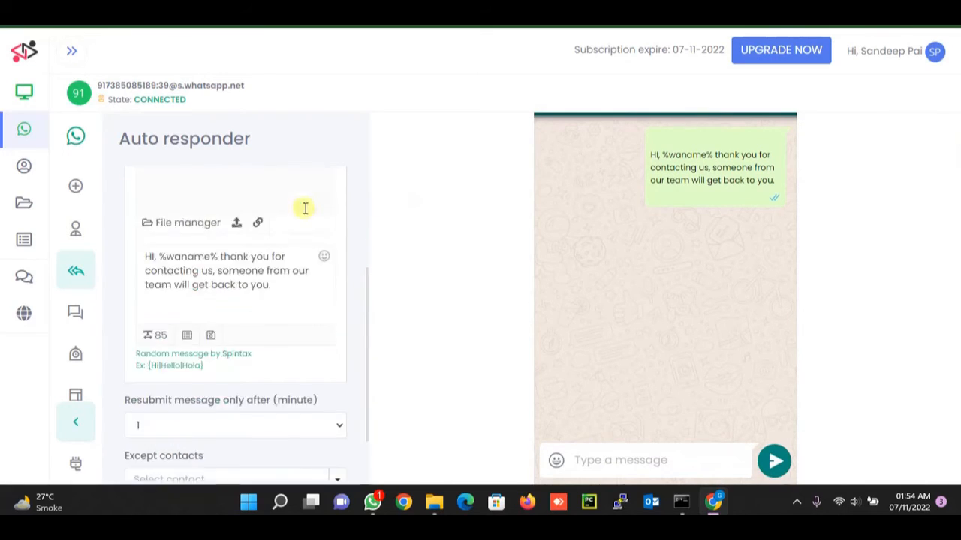
scroll(256, 202, down, 5)
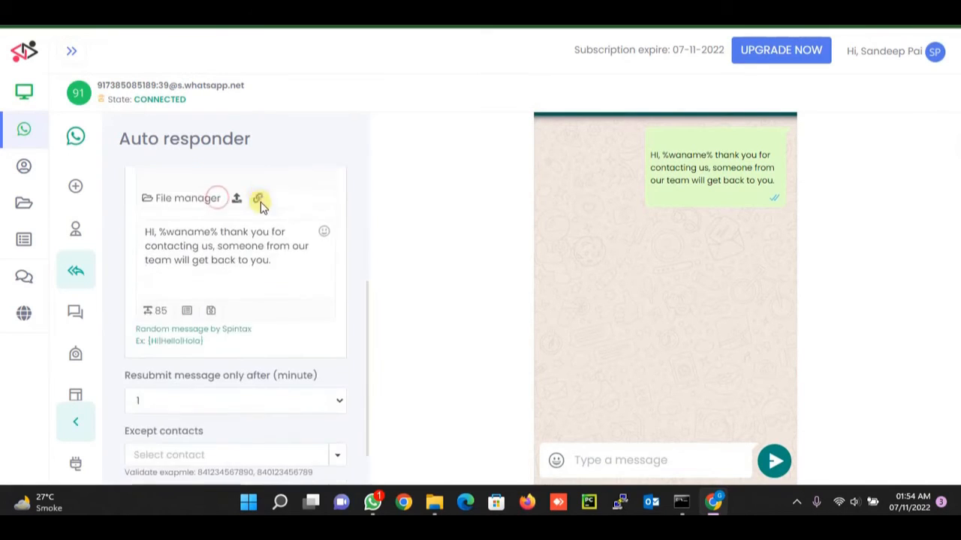
click(154, 464)
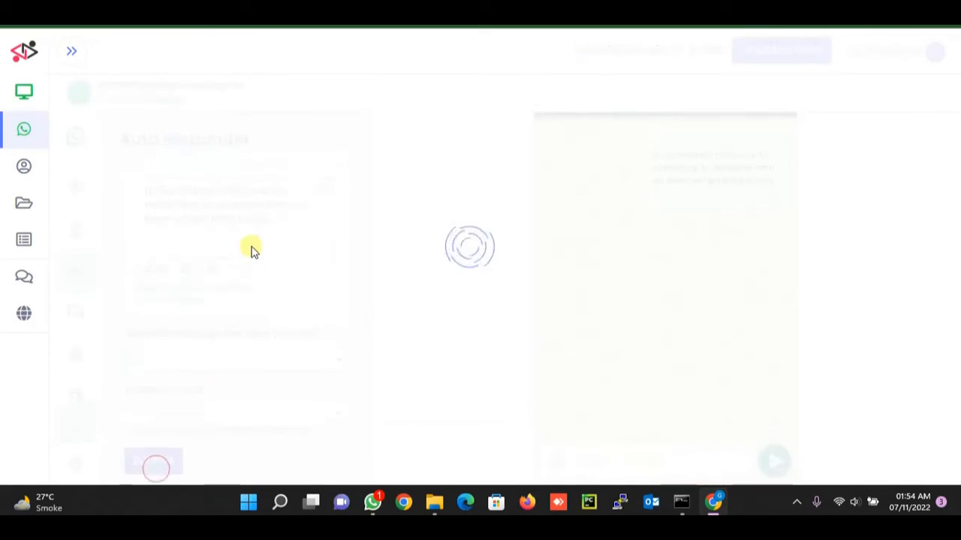
Step: Open the Chatbot section and start a new rule named "Yes" with the keyword "yes"
click(75, 354)
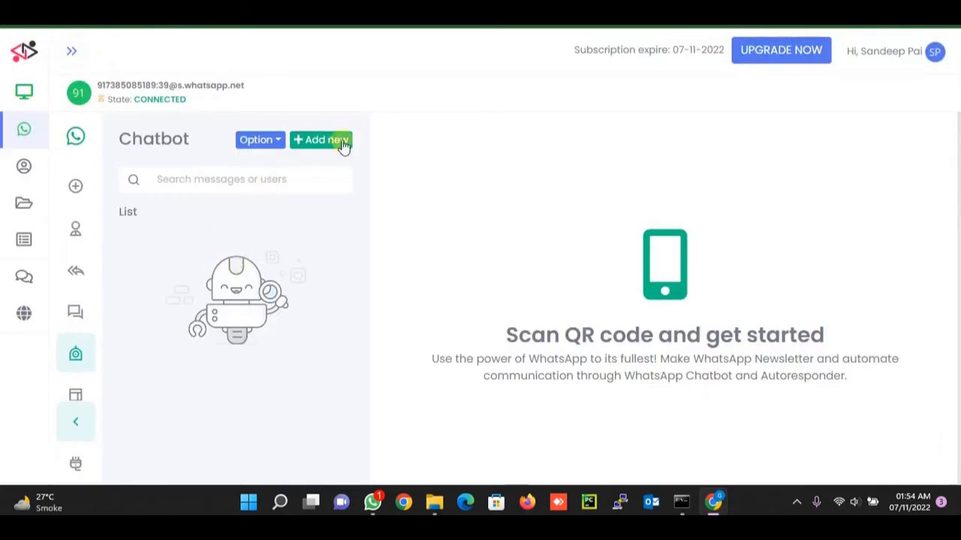
click(336, 147)
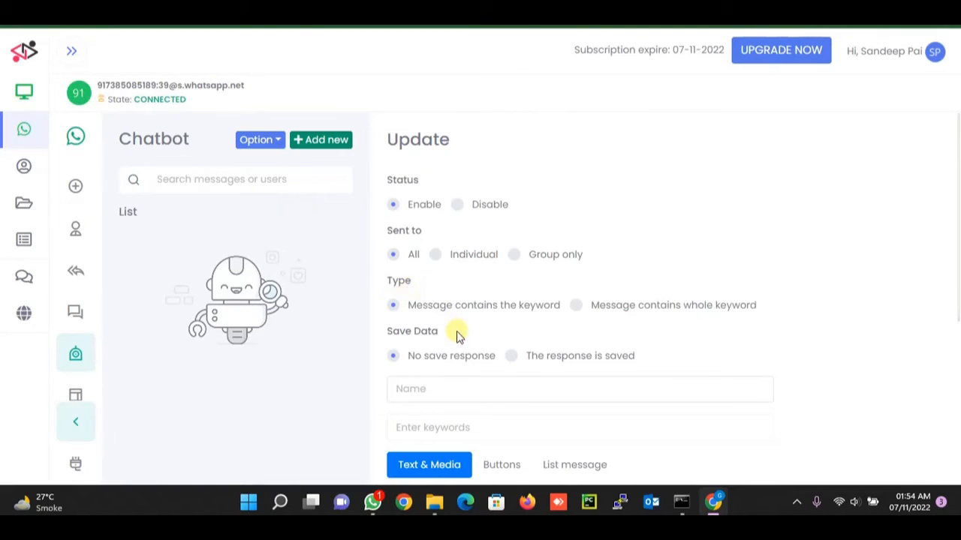
scroll(455, 329, down, 2)
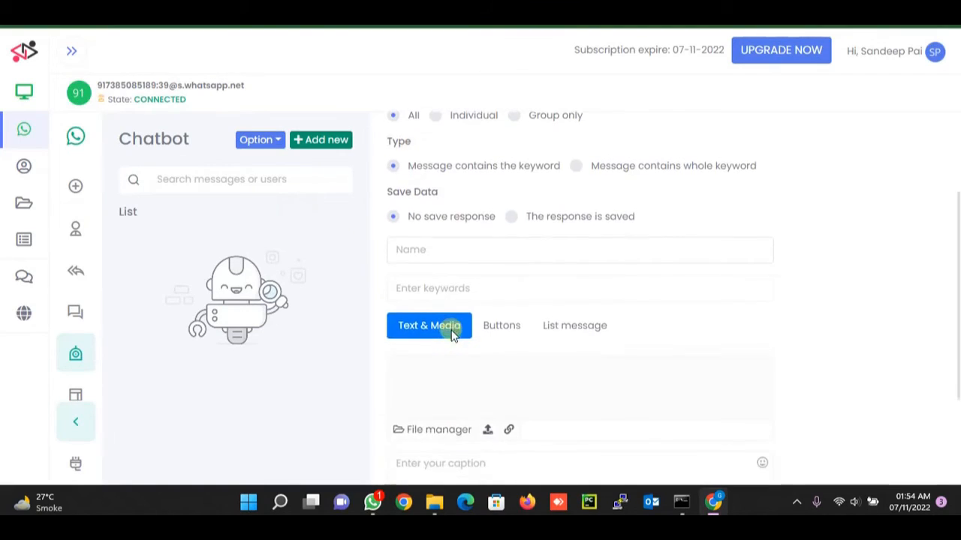
click(449, 252)
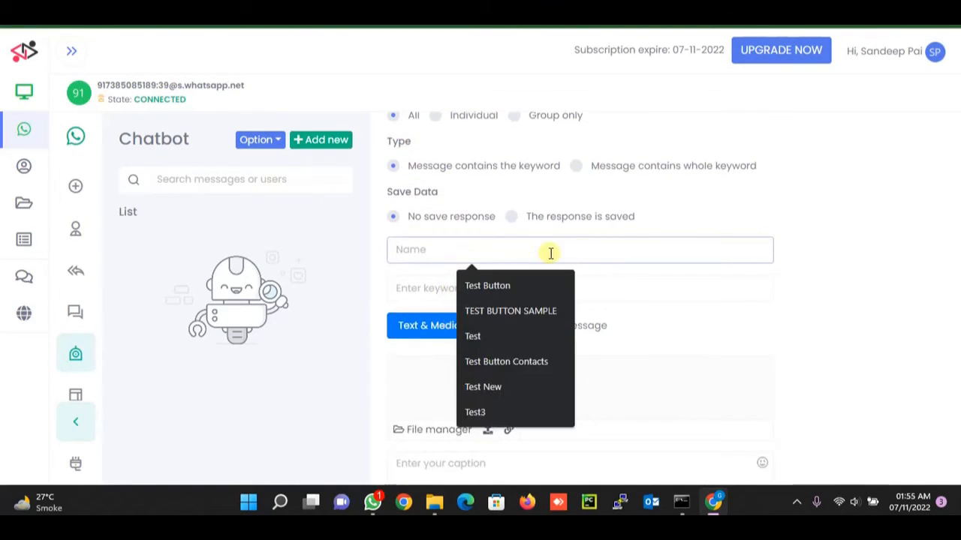
text(Yes)
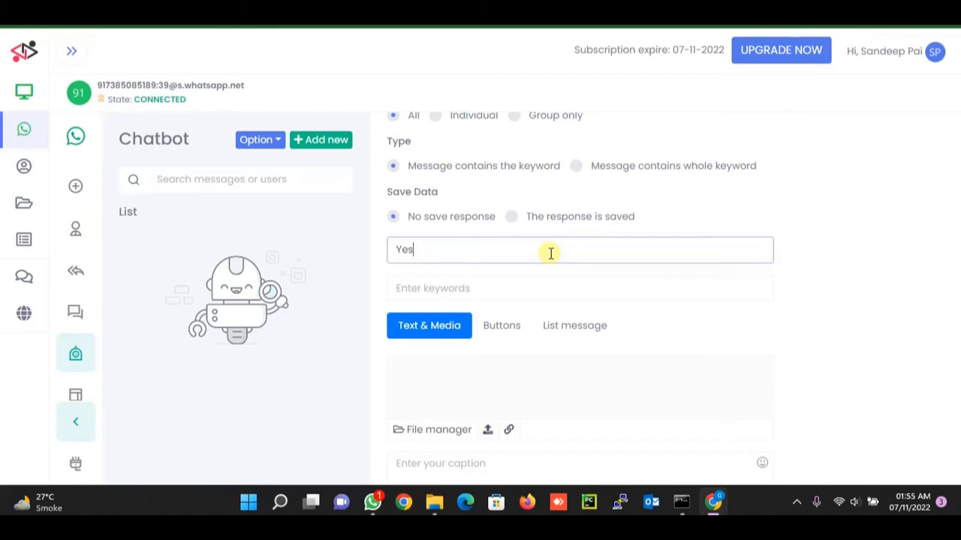
key(Tab)
text(yes)
key(Return)
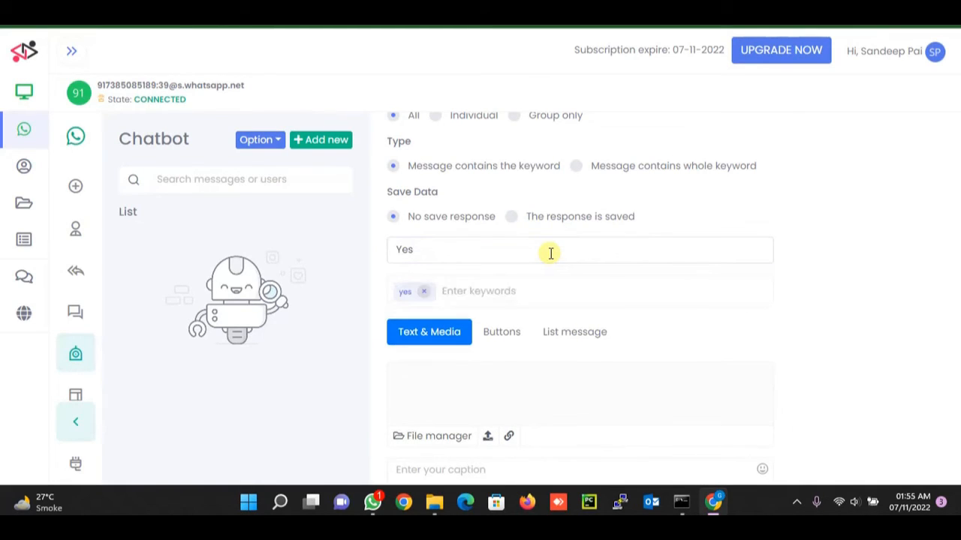
Step: Set the Yes rule's reply caption to "Thanks for Saying Yes" and save the rule
scroll(550, 253, down, 1)
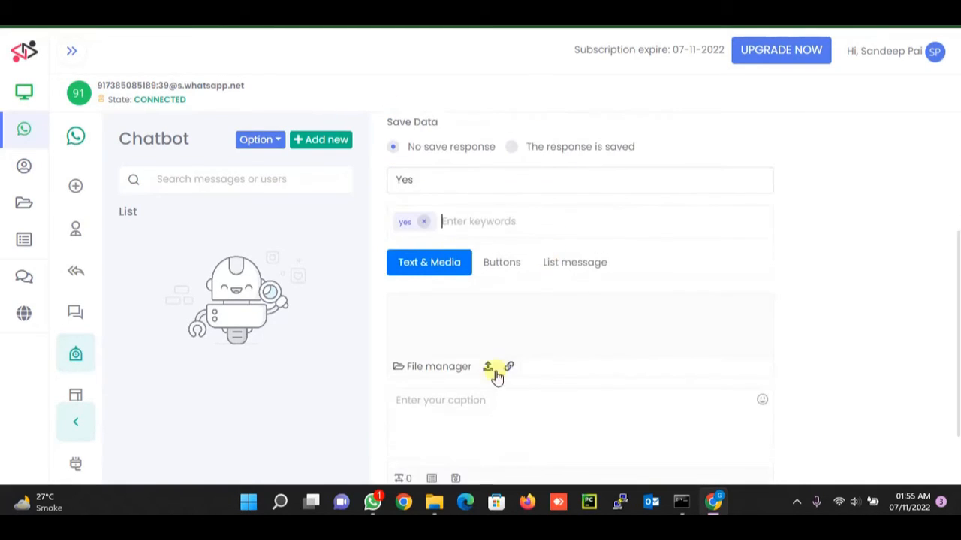
click(470, 408)
text(Thank)
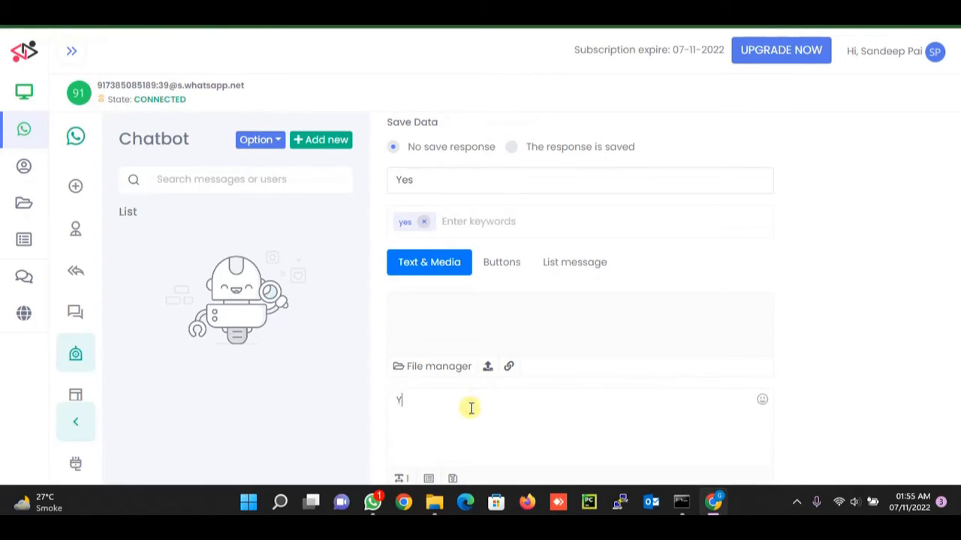
text(s for Ty)
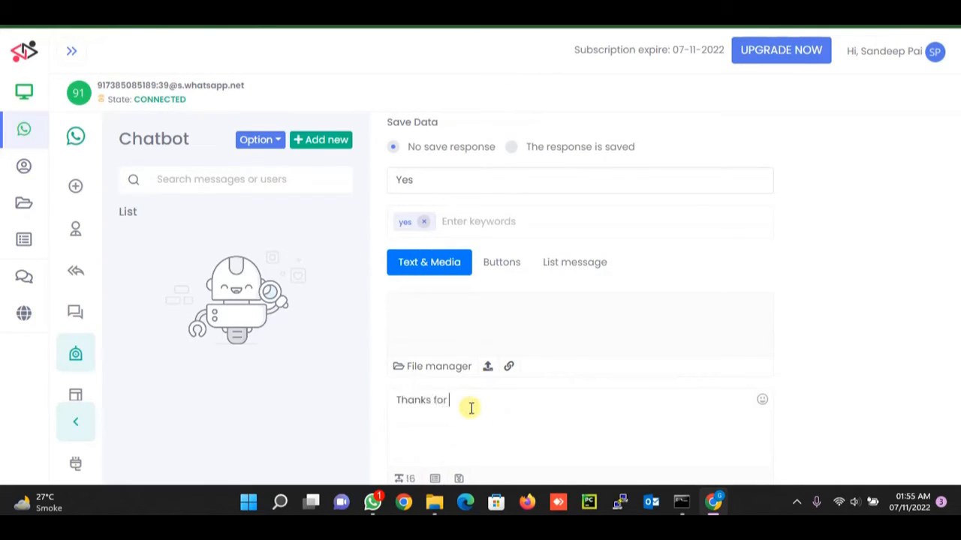
key(BackSpace)
key(BackSpace)
text(Saying Yes)
scroll(471, 406, down, 2)
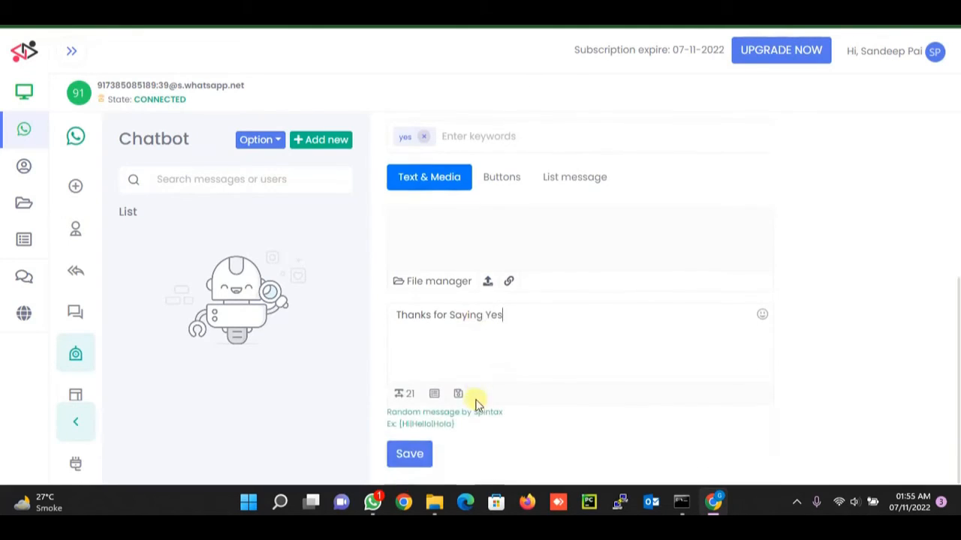
click(418, 456)
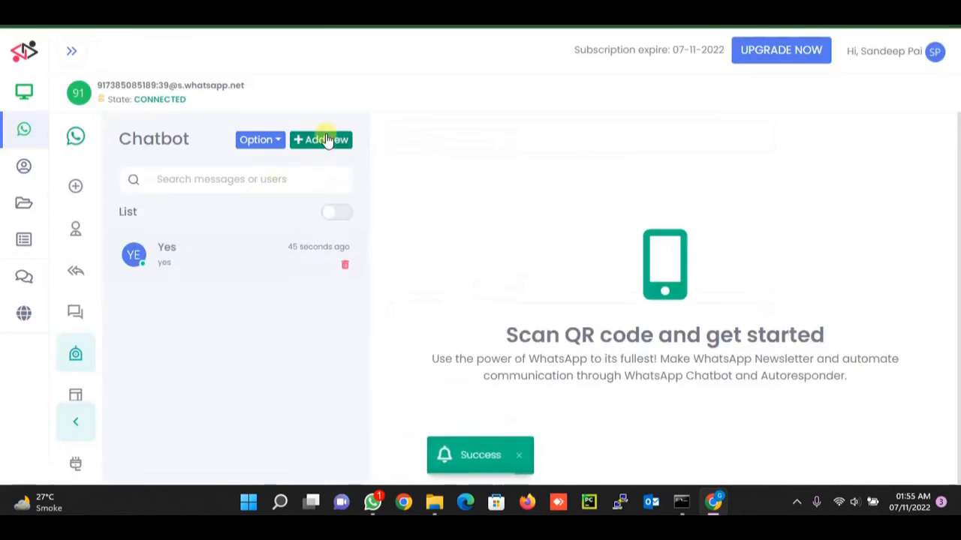
Step: Add a new chatbot rule named "No" with the keyword "no"
click(324, 139)
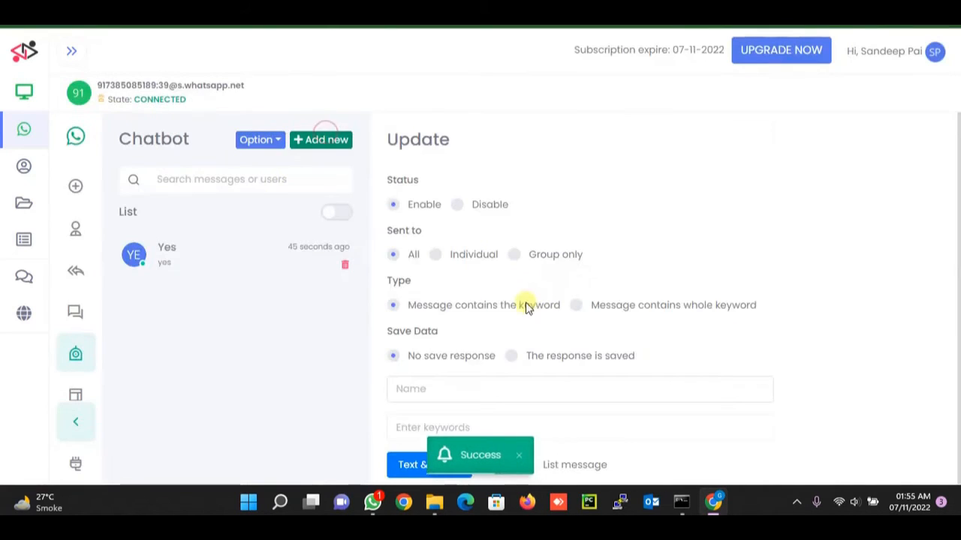
click(445, 388)
text(No)
key(Tab)
text(no)
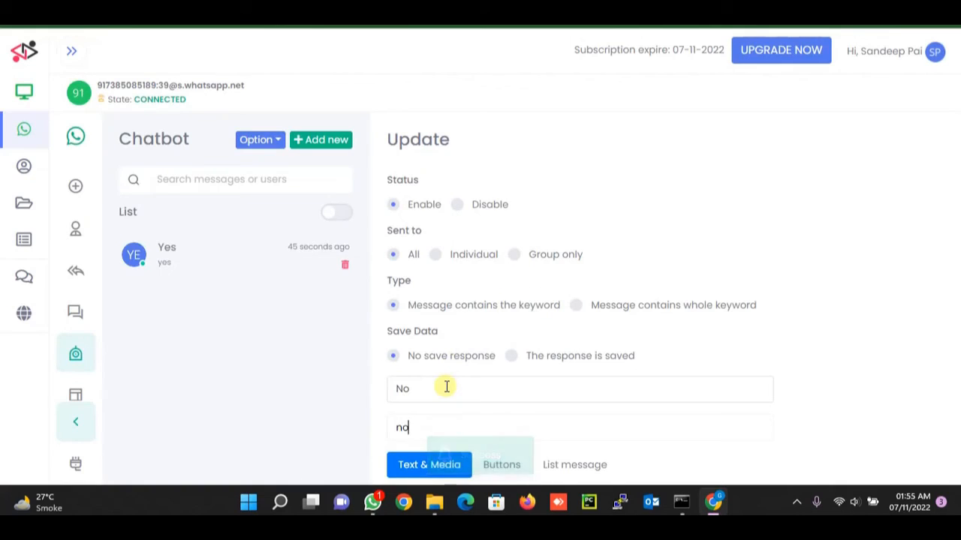
key(Return)
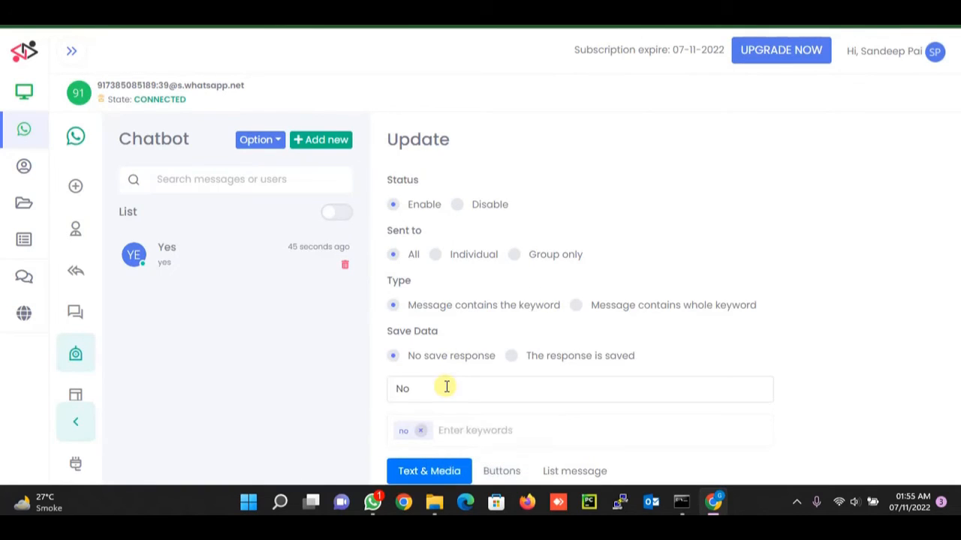
Step: Set the No rule's reply caption to "we feel Sorry that you have to chose NO", save it, and switch the chatbot on
scroll(445, 387, down, 4)
click(454, 328)
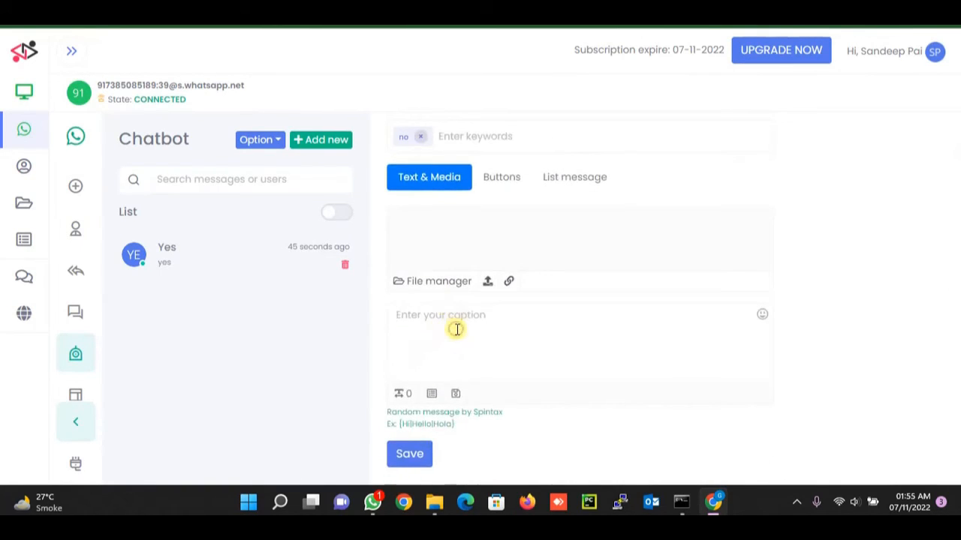
text(Sorry y)
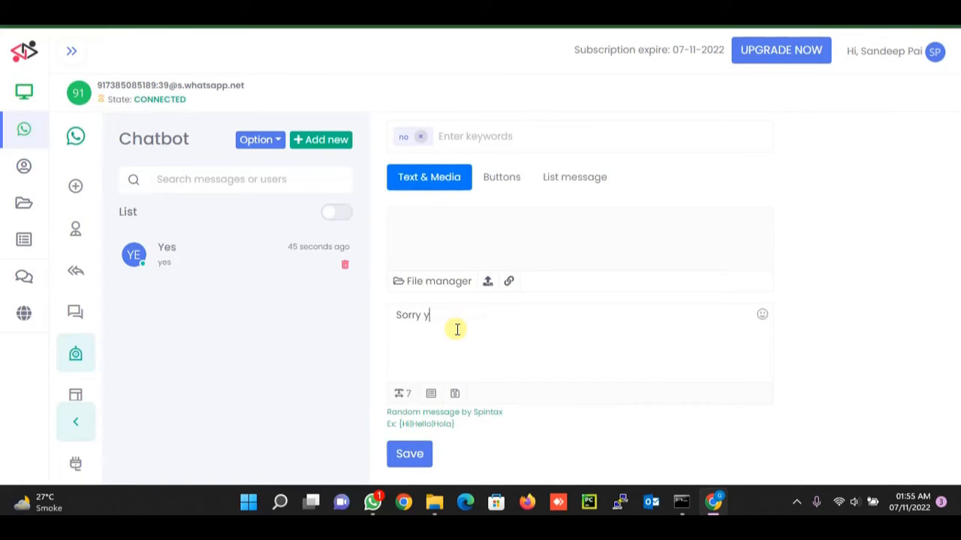
text(ou have to chose NO)
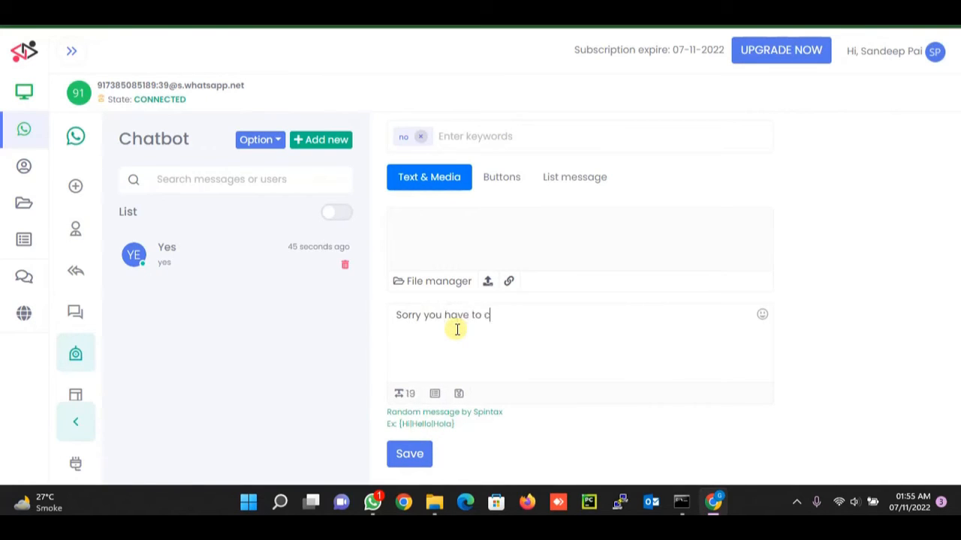
key(Left)
key(Left)
key(Left)
key(Left)
key(Left)
key(Left)
key(Left)
key(Left)
key(Left)
key(Left)
key(Left)
key(Left)
key(Left)
key(Left)
key(Left)
key(Left)
key(Left)
key(Left)
key(Left)
key(Left)
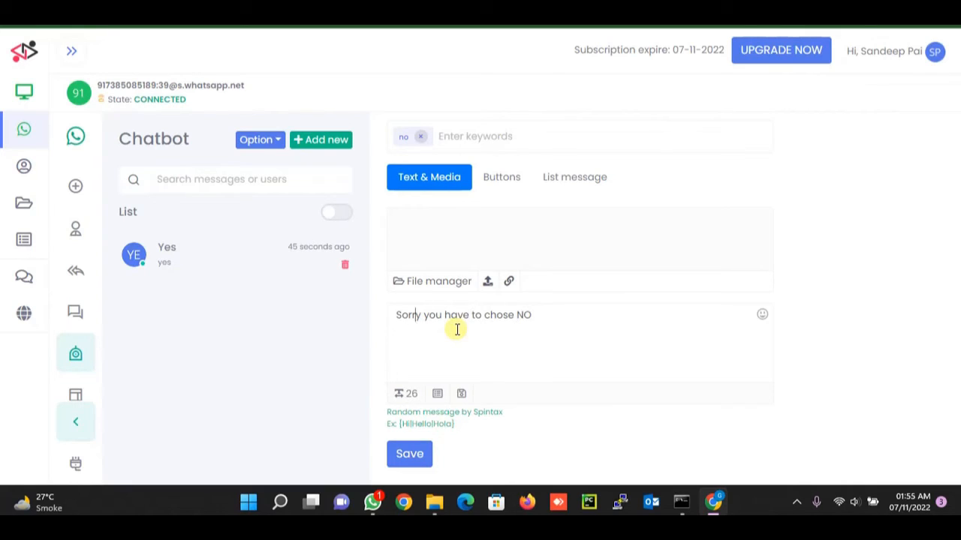
text(we feel)
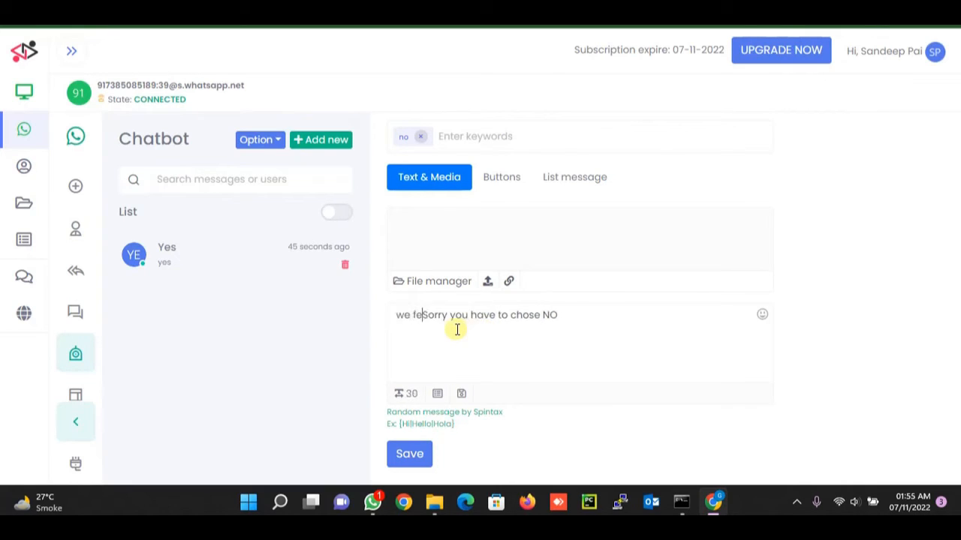
key(Right)
key(Right)
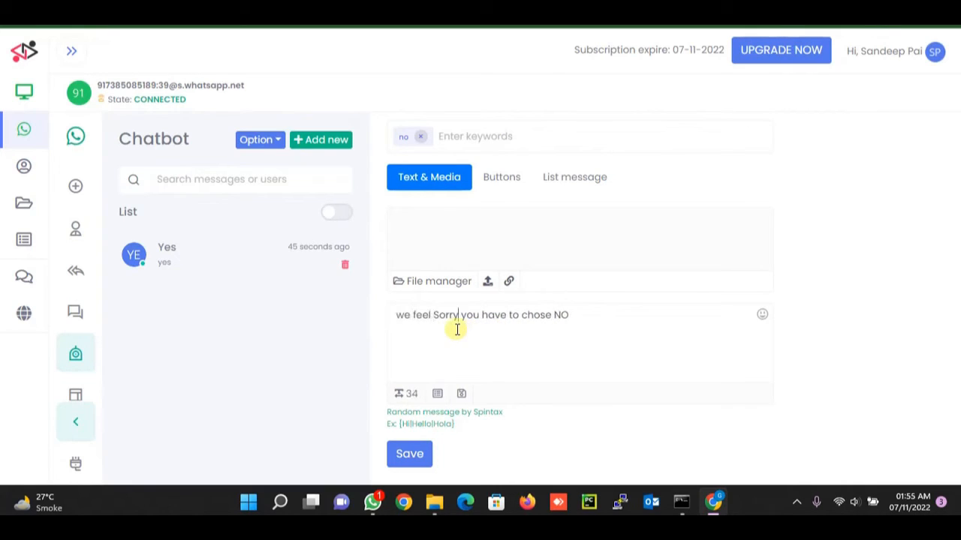
text(that)
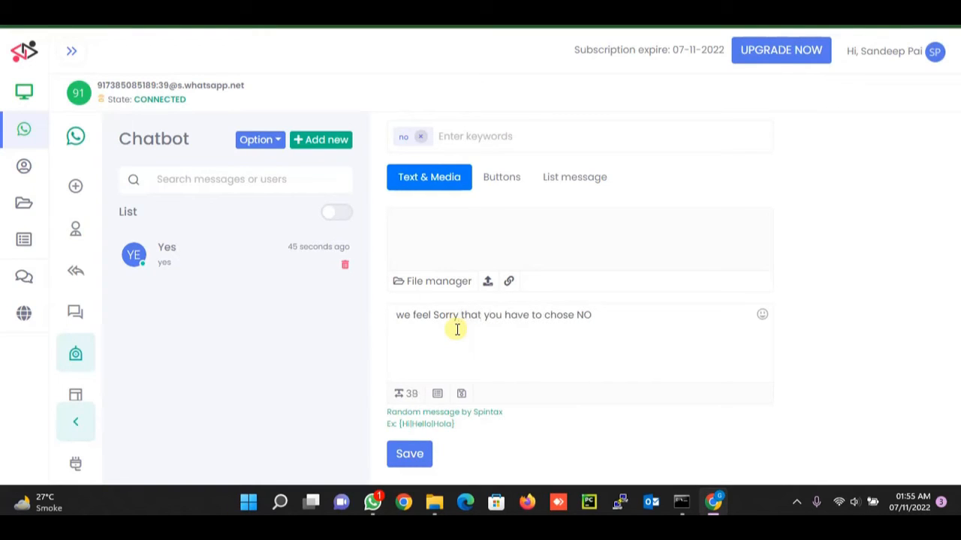
click(421, 456)
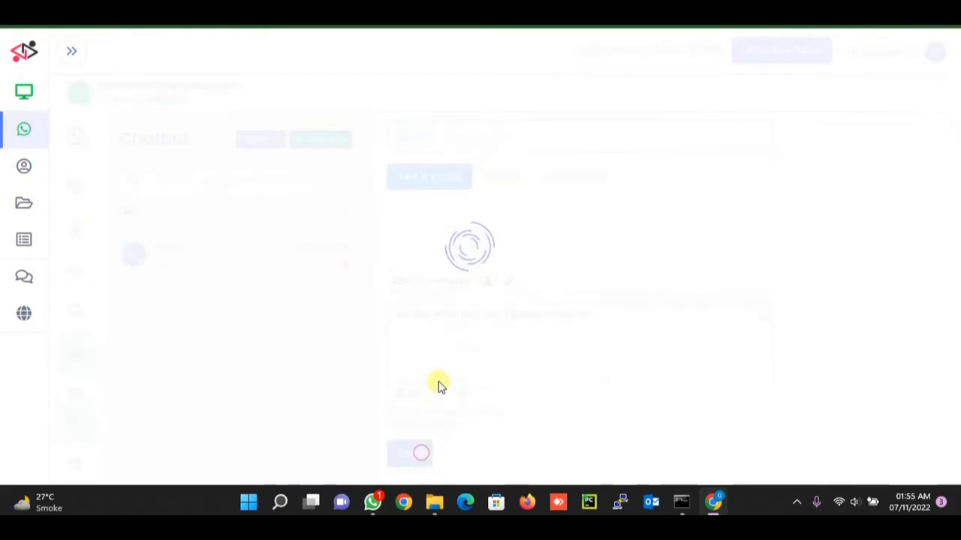
click(344, 214)
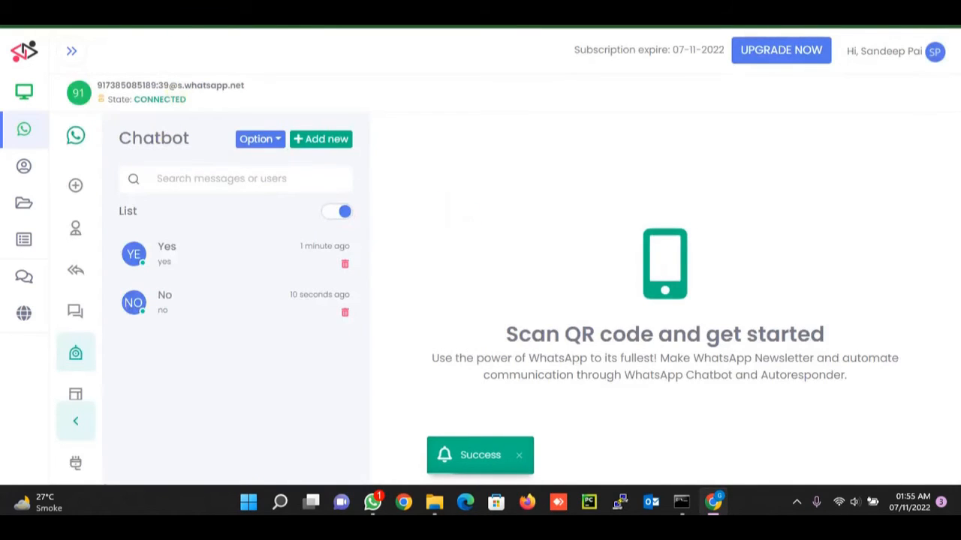
Step: Choose Yes on the option-button message in the WhatsApp chat to test the chatbot
click(210, 17)
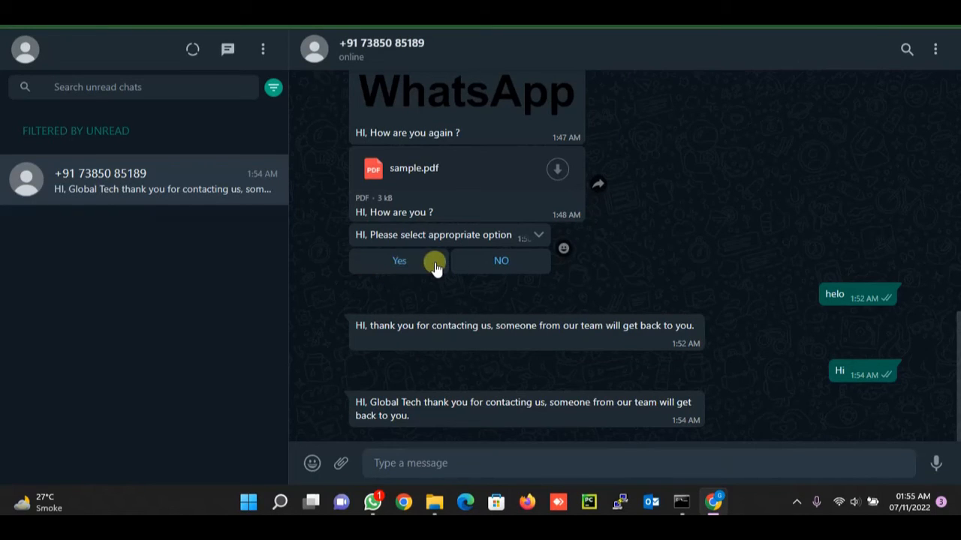
click(105, 23)
click(403, 262)
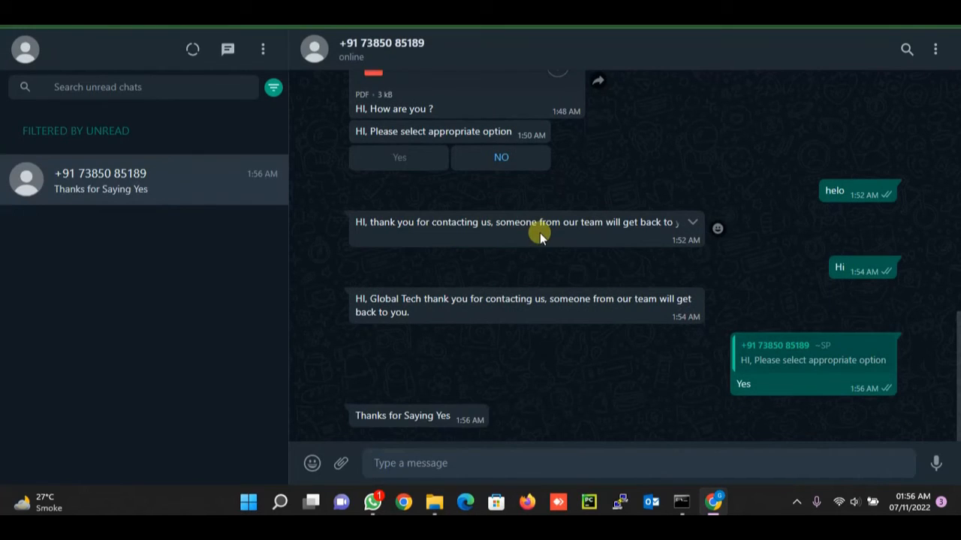
Step: Choose NO on the option-button message and compare the chatbot replies with the rule list
click(494, 160)
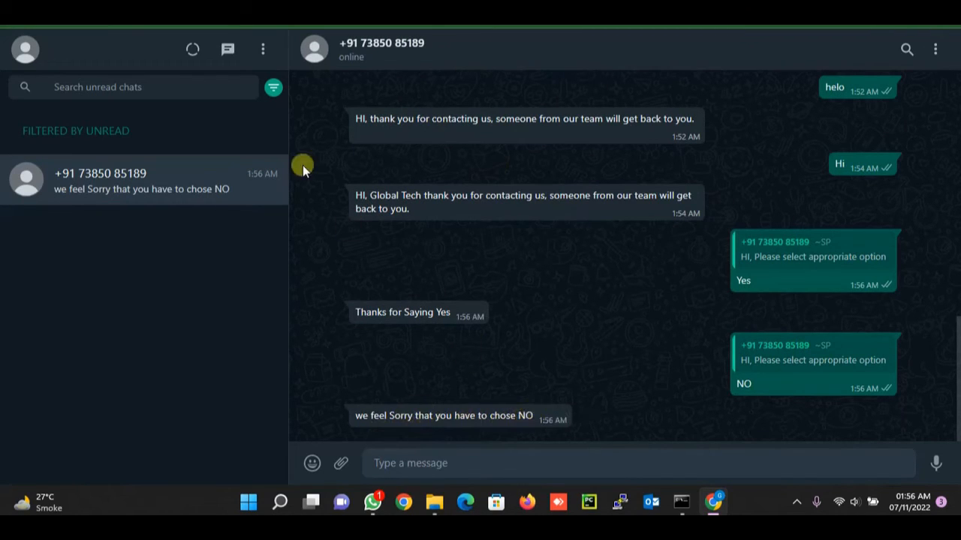
click(143, 9)
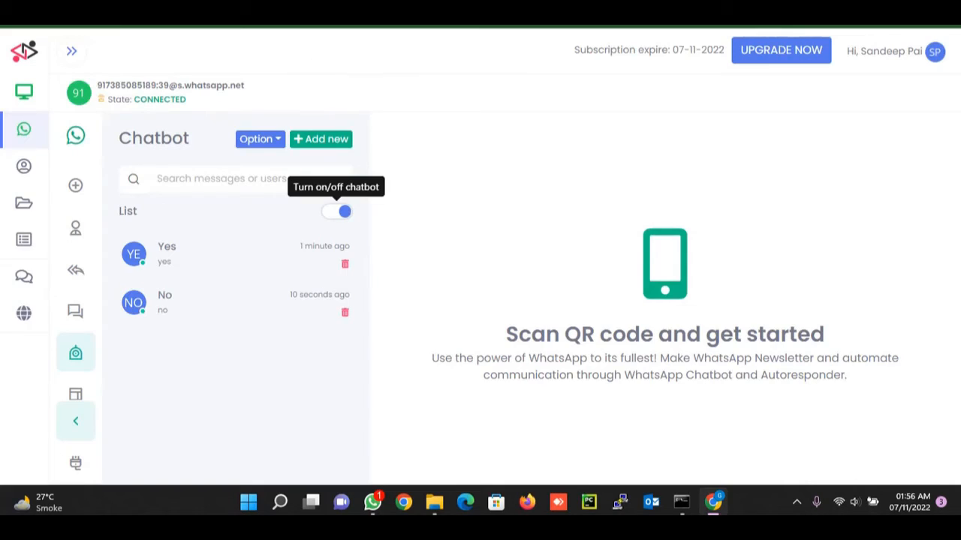
click(308, 9)
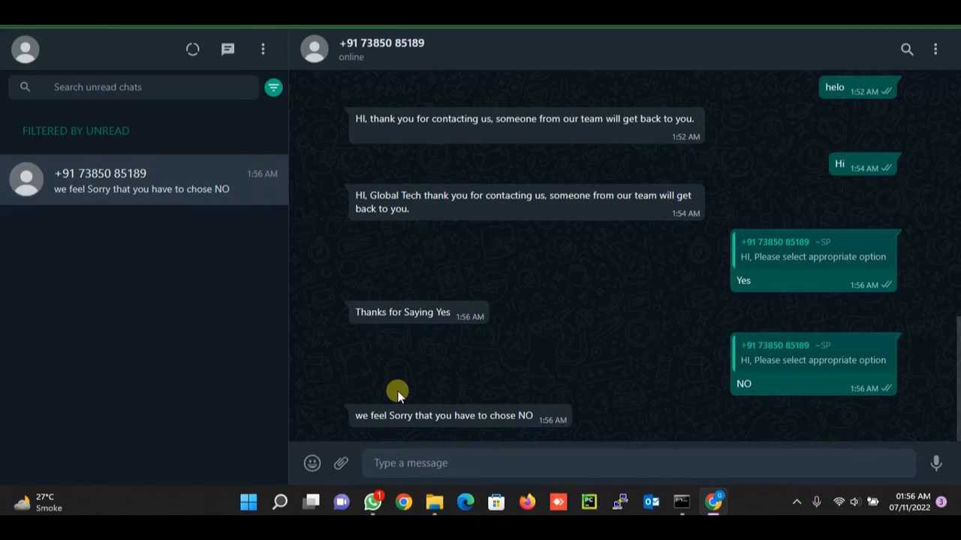
click(87, 14)
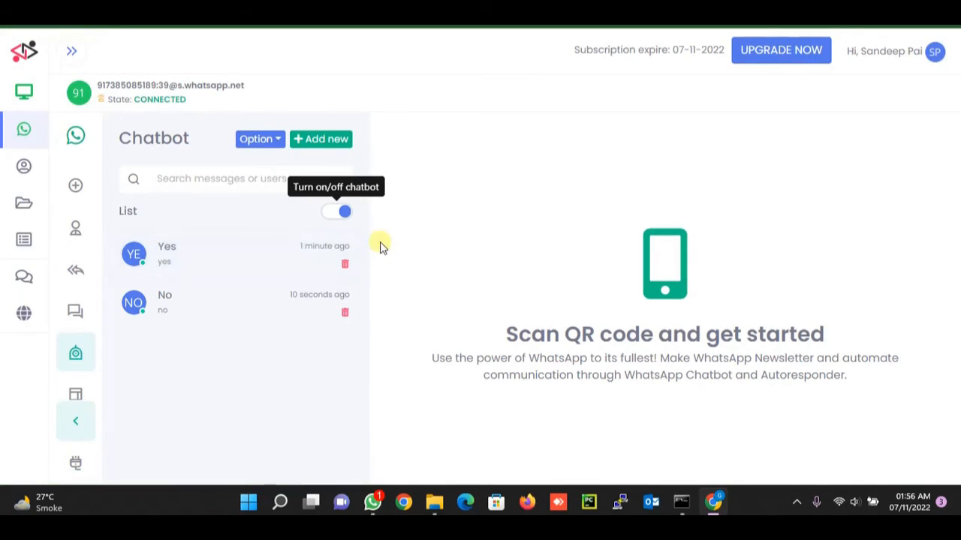
Step: Start a new list message template named "List Test"
click(73, 388)
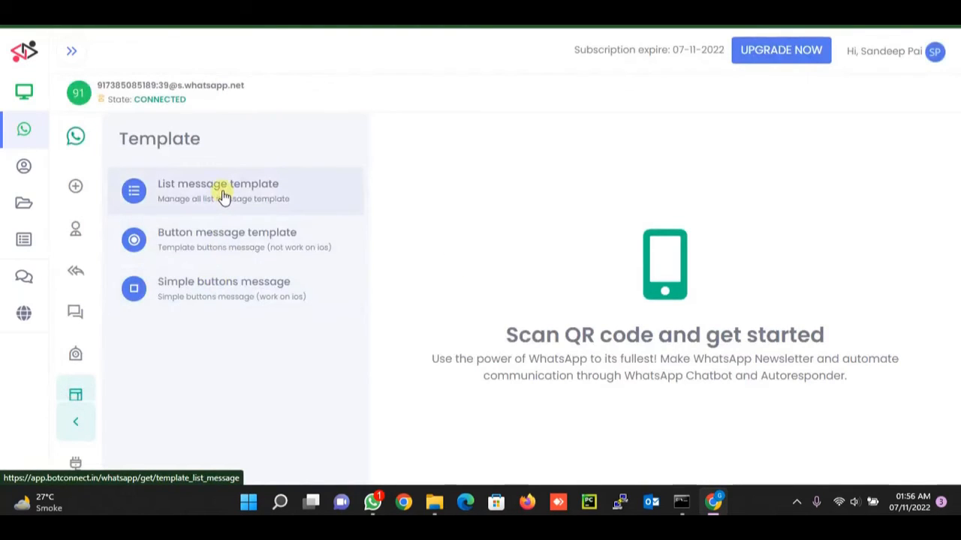
click(223, 196)
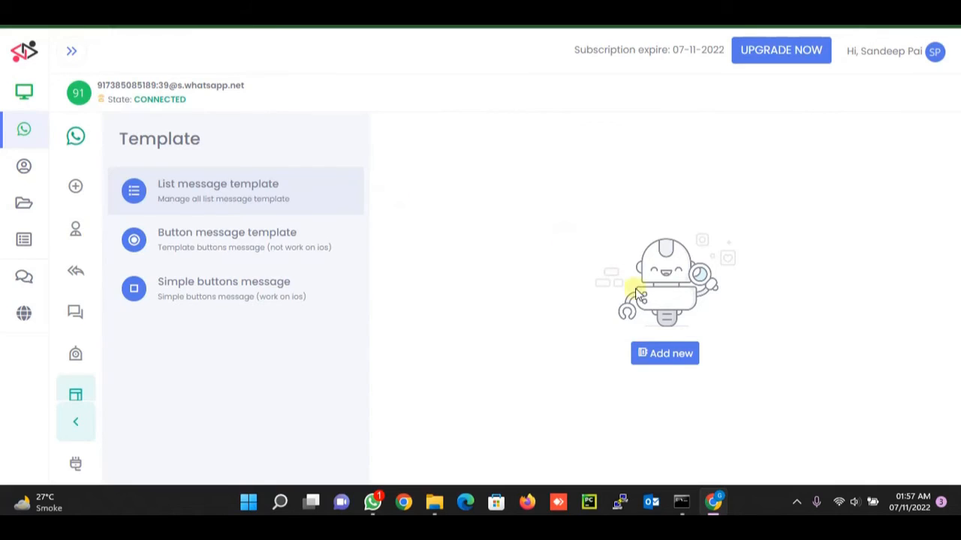
click(180, 196)
click(666, 352)
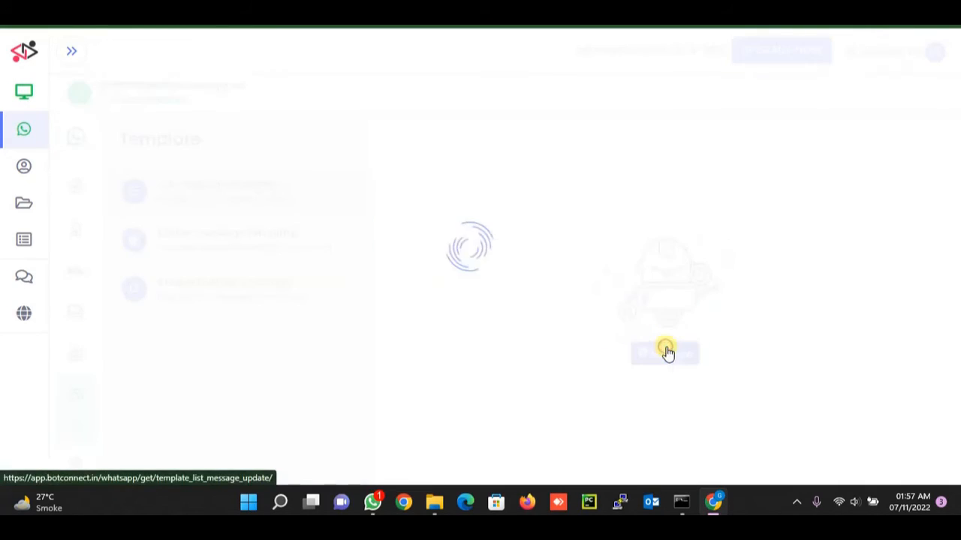
click(463, 211)
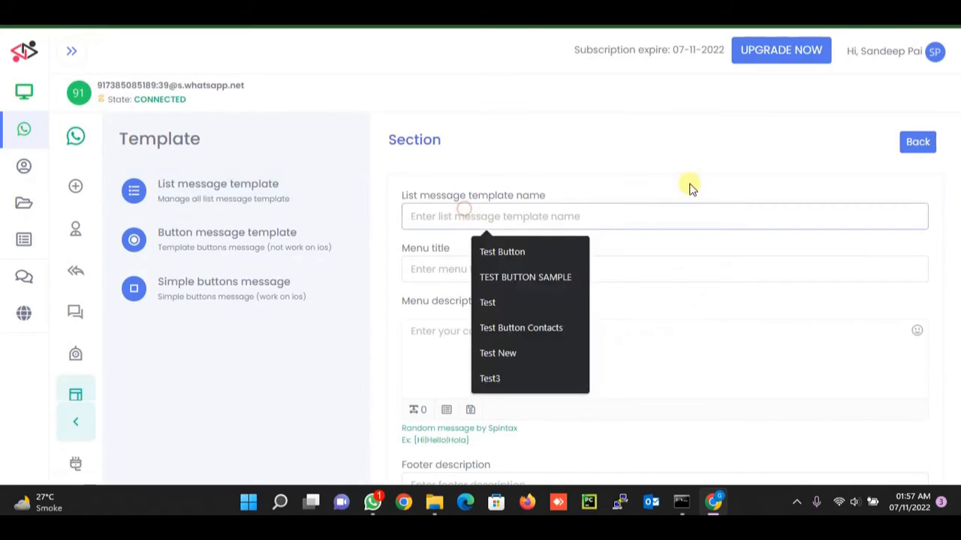
text(List Test)
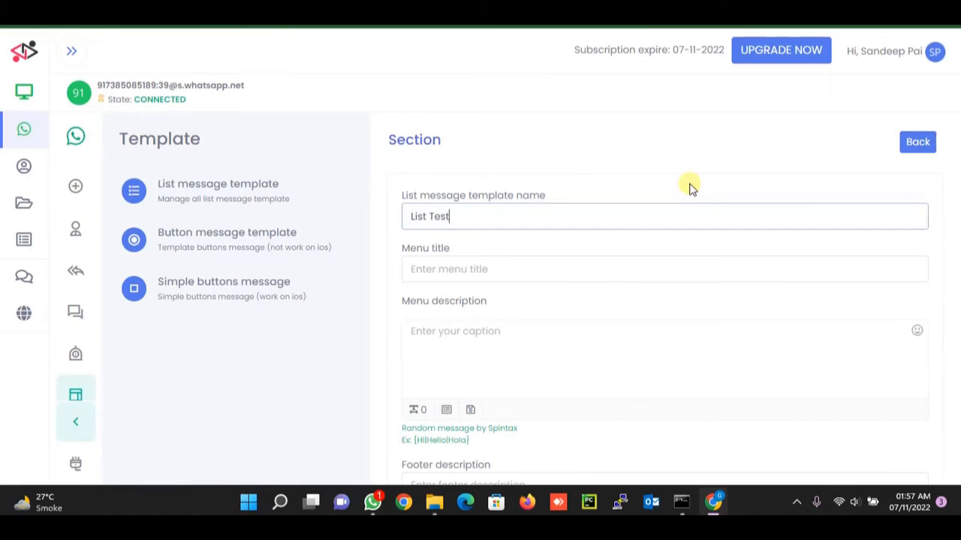
key(Tab)
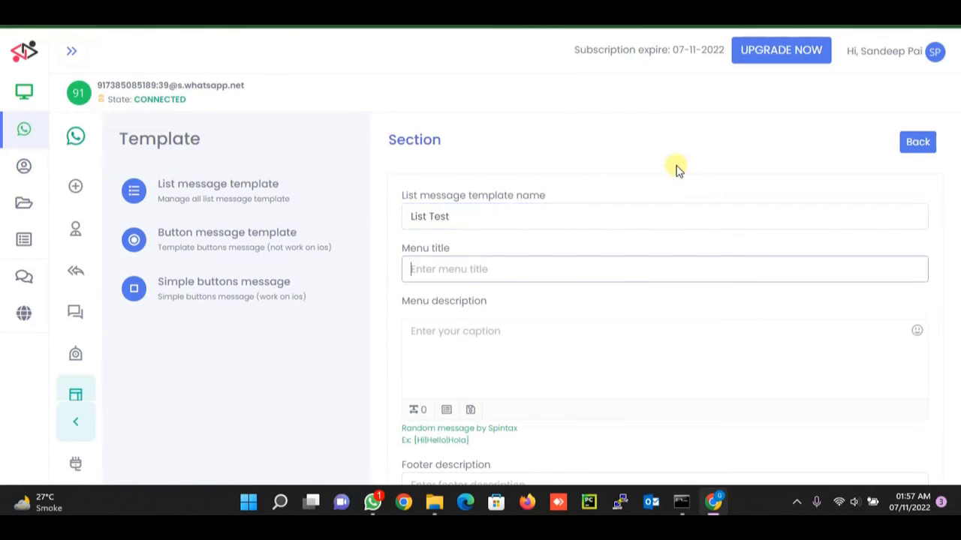
Step: Set the menu title to "Welcome to the Forum"
scroll(675, 171, down, 1)
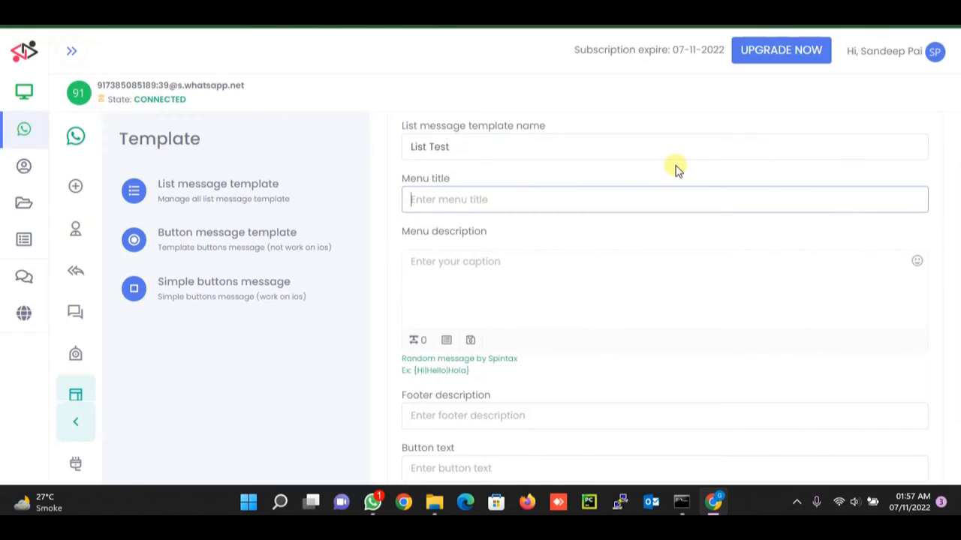
text(Welcome to the Forum)
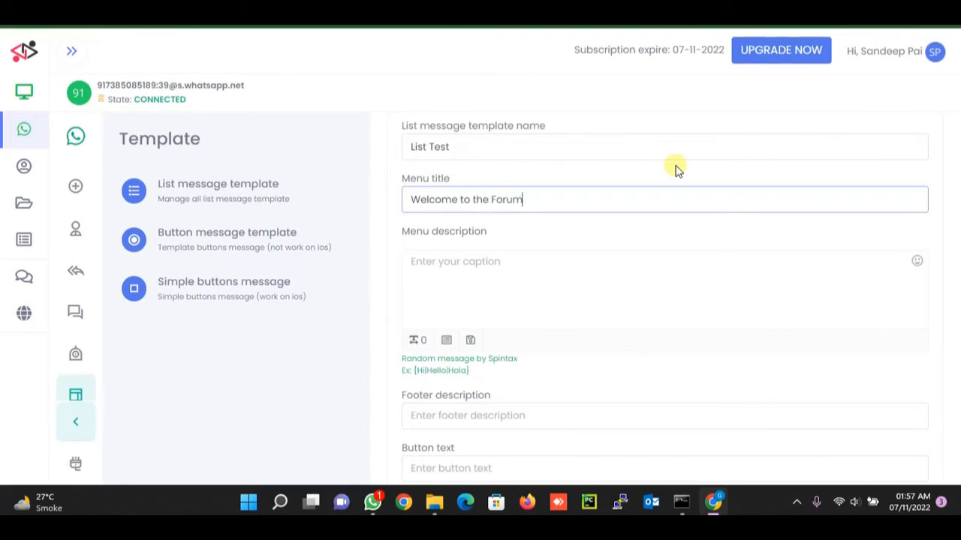
key(Tab)
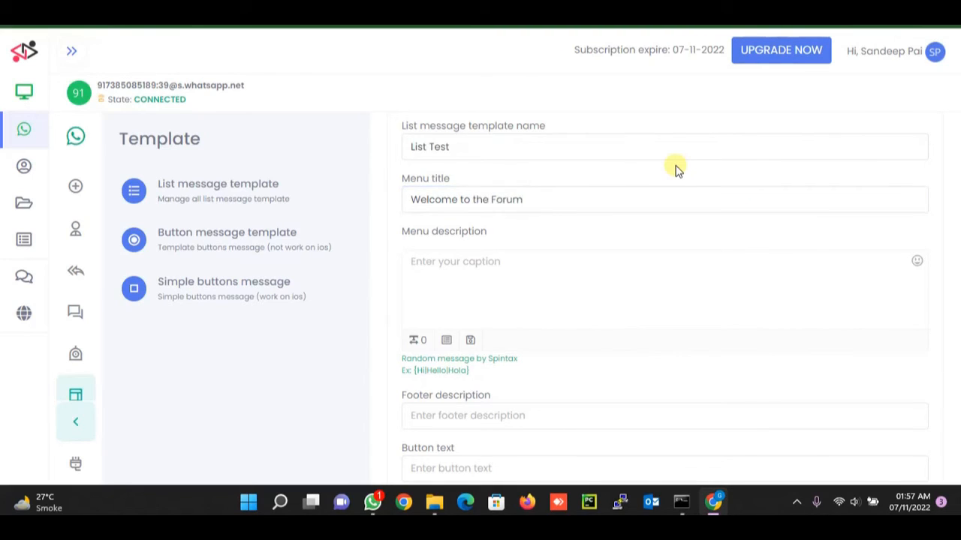
Step: Enter the menu description "Hi, We are software development Firm in Mumbai, Please click on the services."
text(Hi, )
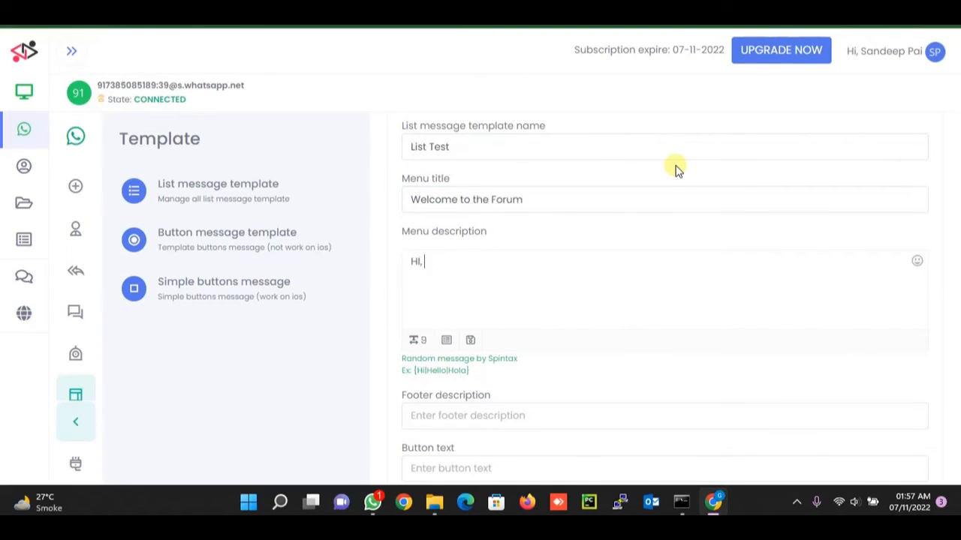
text(We are software develop)
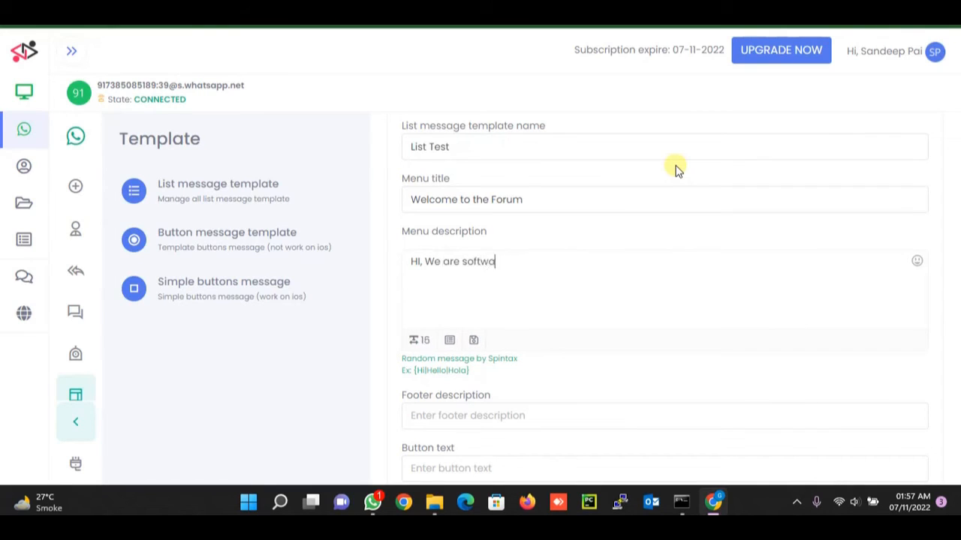
text(ment Firm)
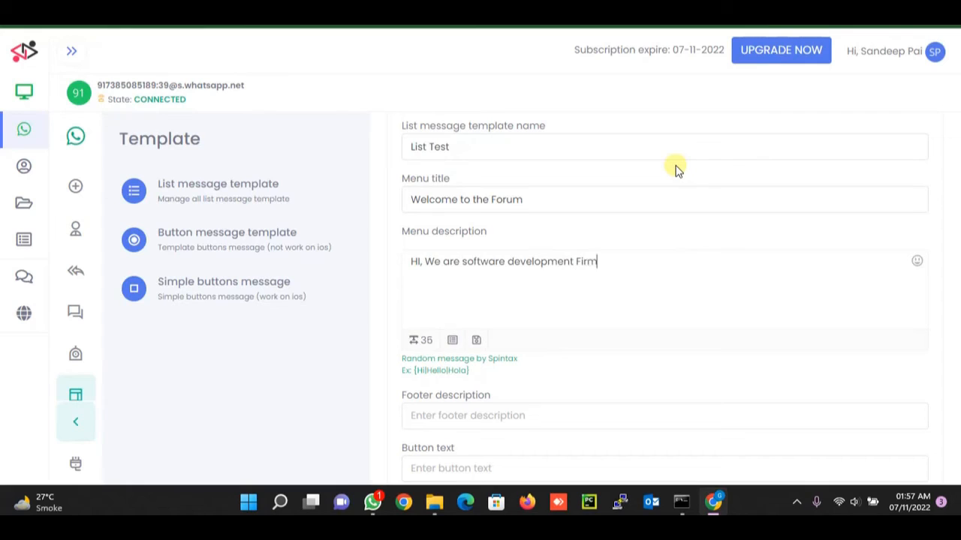
text( in Mumbai,  Please click on)
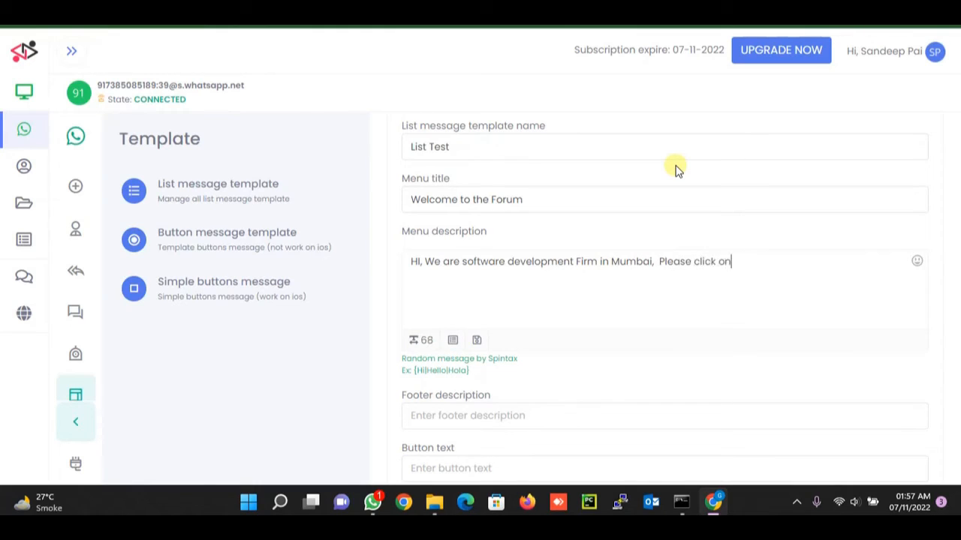
text( the services)
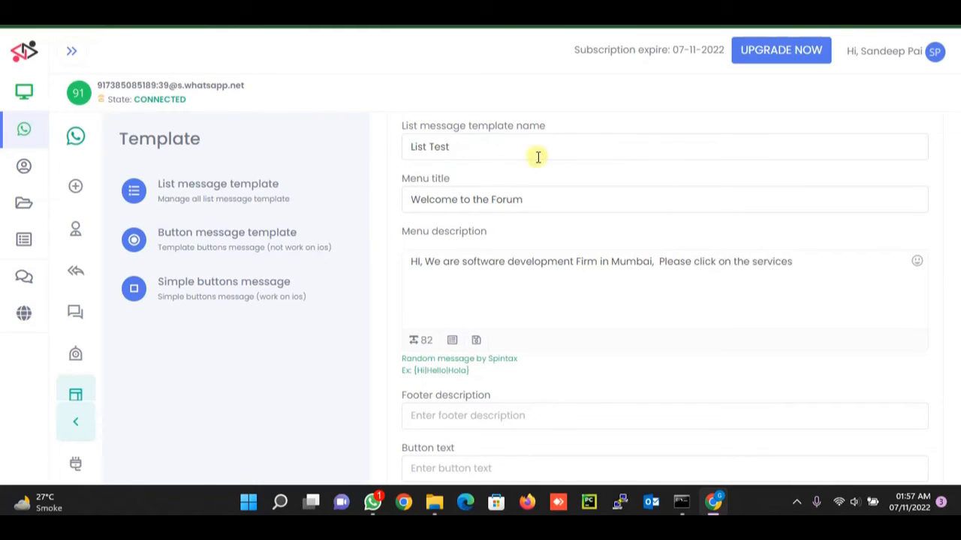
text(.)
Step: Set the footer description to "Thank you for your business" and the button text to "SERVICES"
scroll(536, 158, down, 2)
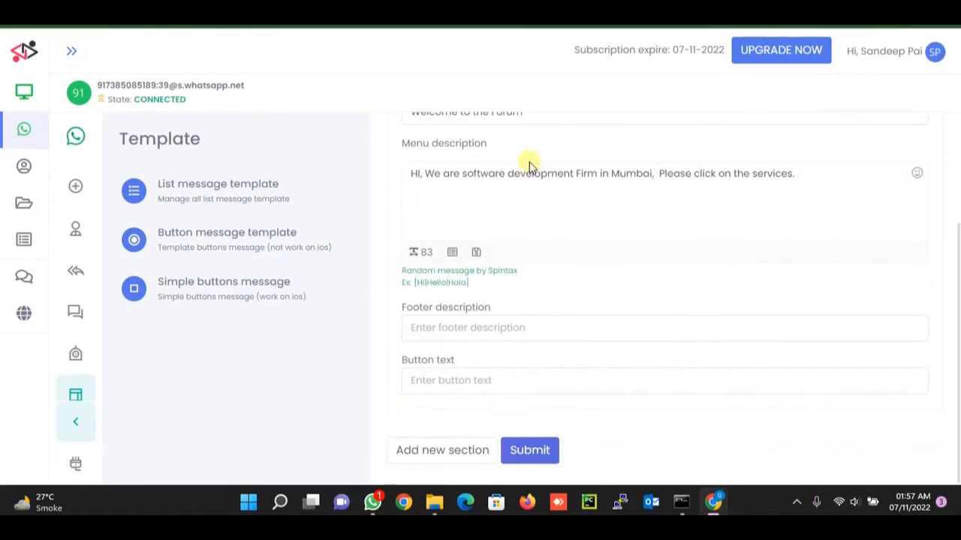
click(448, 324)
text(Thank you for your business)
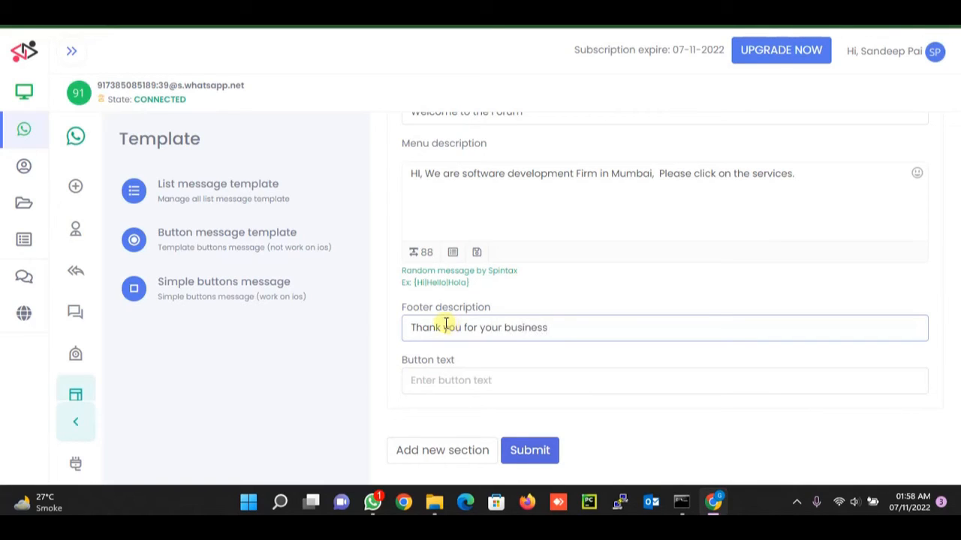
click(441, 381)
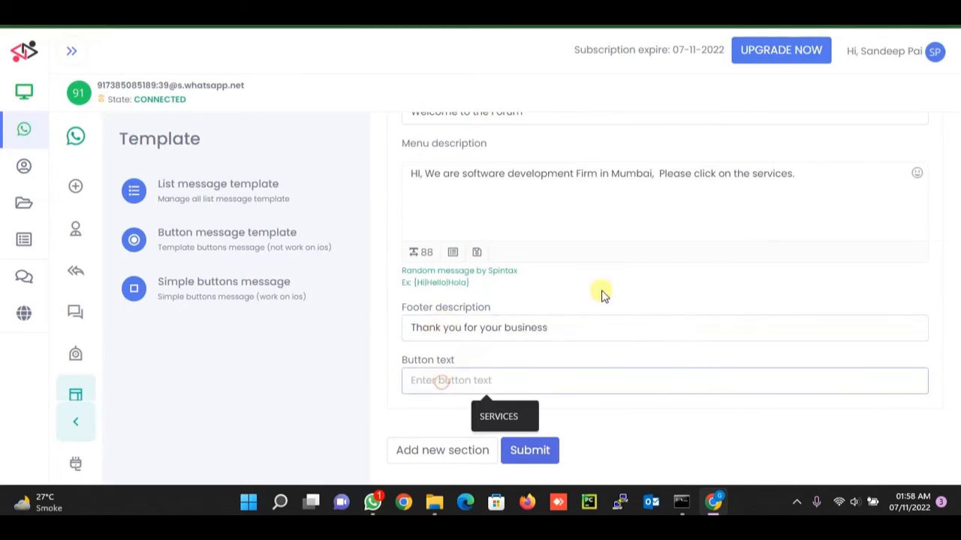
key(Down)
key(Return)
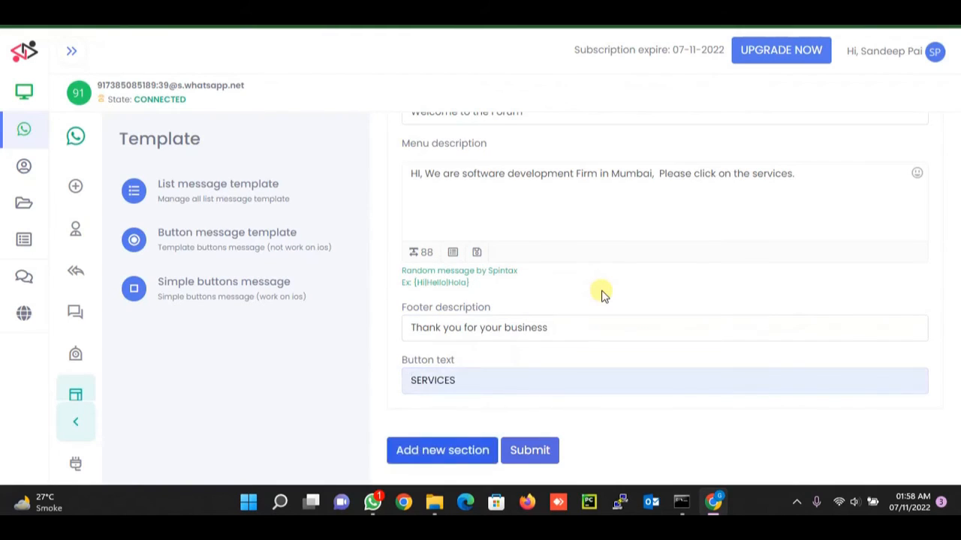
Step: Add a new section to the list template named "SOFTWARE DEVELOPMENT"
click(667, 298)
click(466, 449)
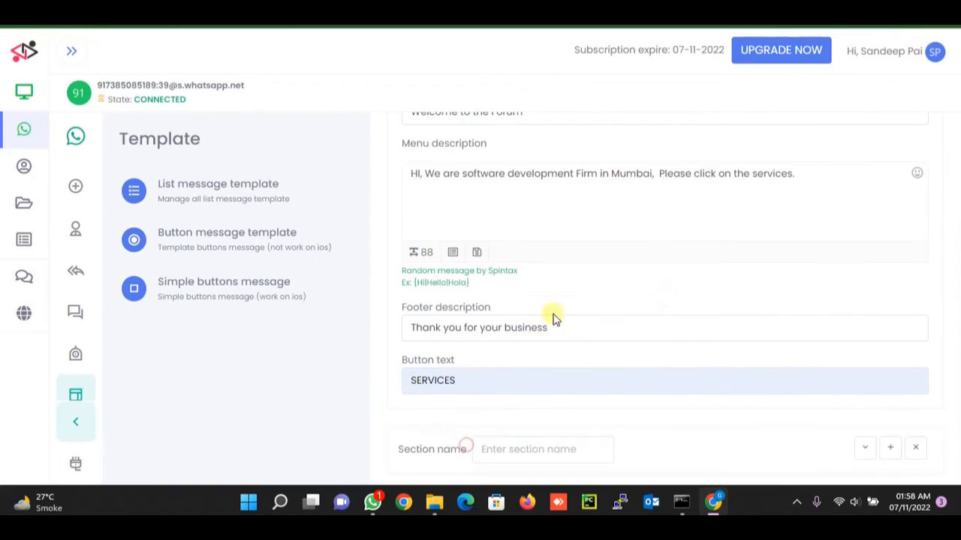
scroll(894, 336, down, 1)
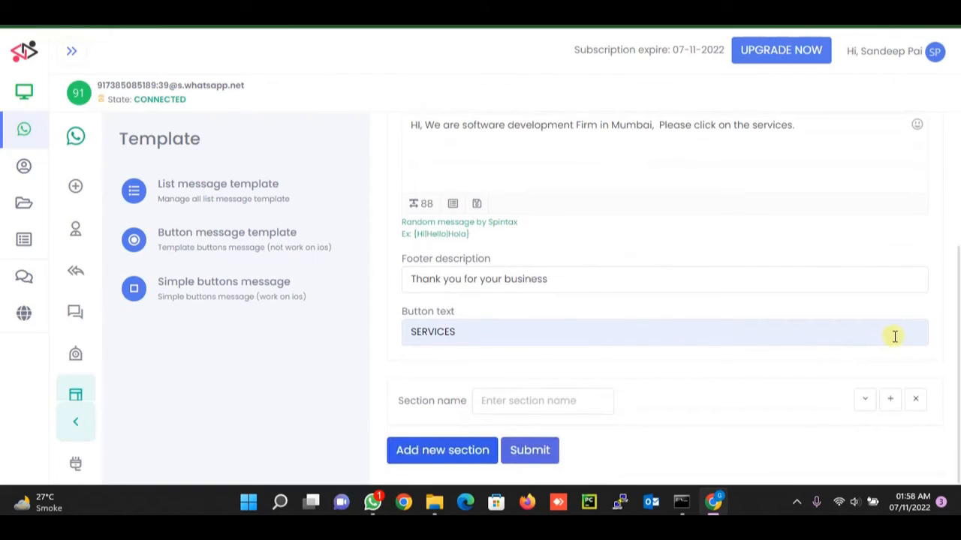
click(439, 401)
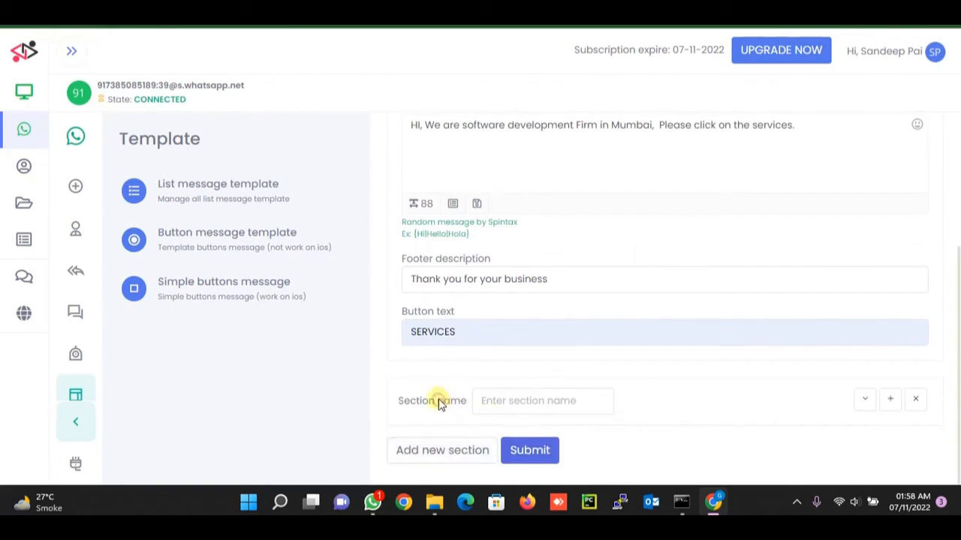
click(537, 401)
click(632, 435)
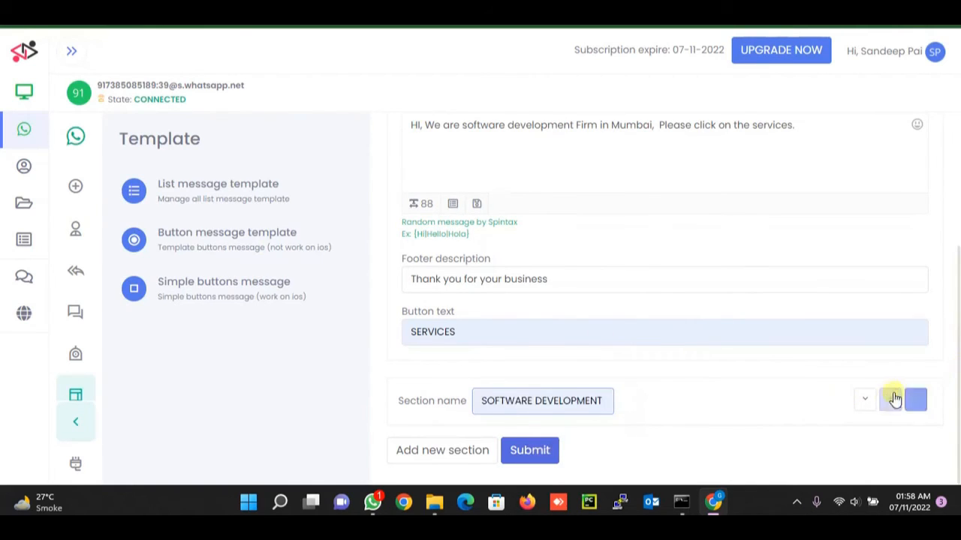
Step: Add option 1 to the section named "Php Development" with the same text as its description
click(864, 401)
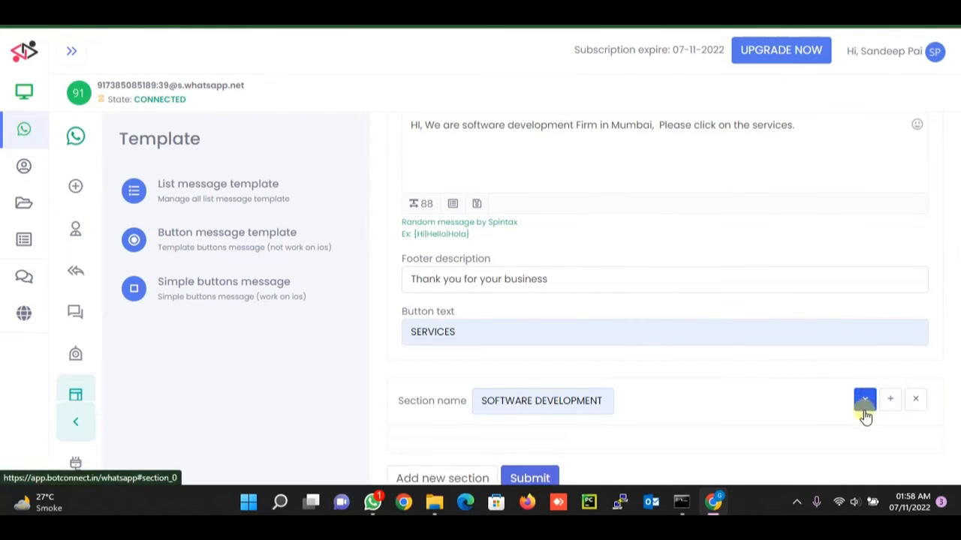
click(888, 399)
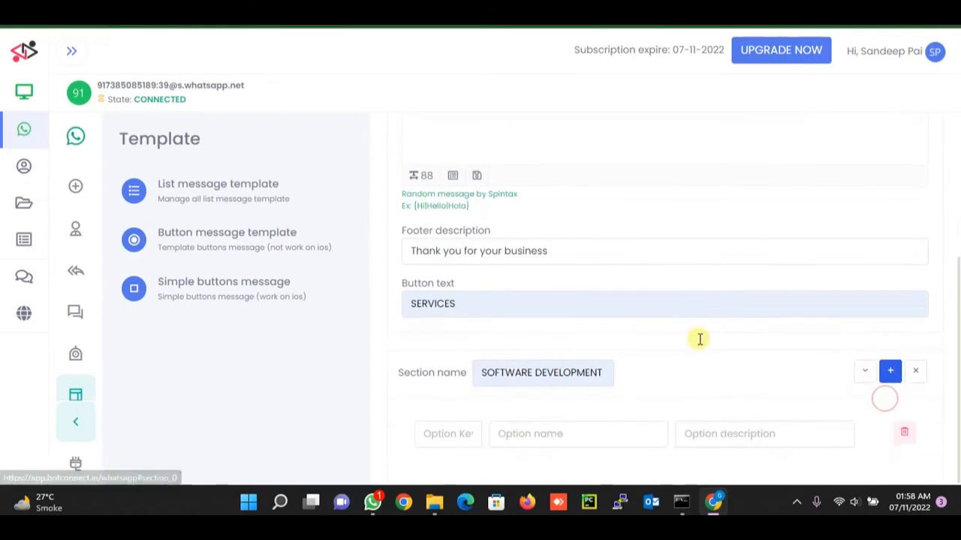
click(451, 433)
text(1)
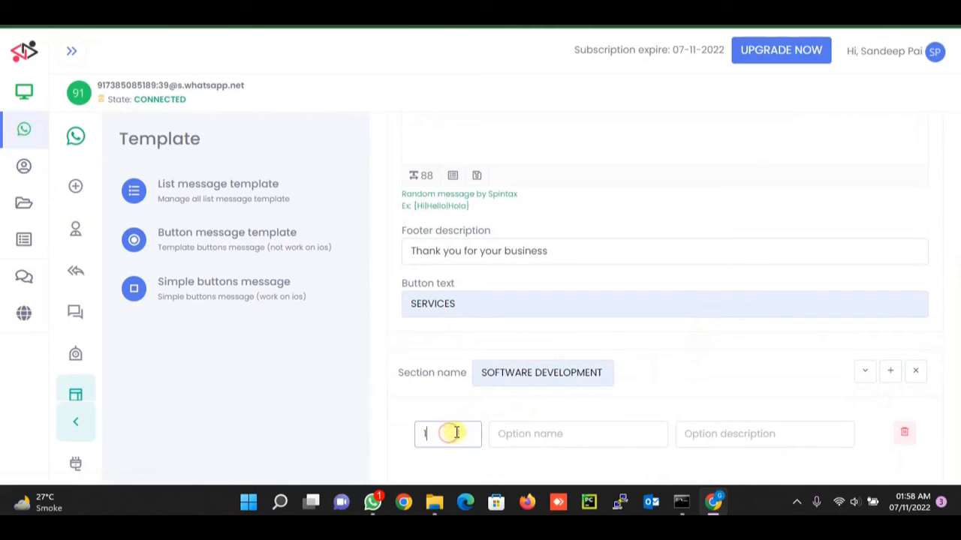
click(528, 433)
text(S)
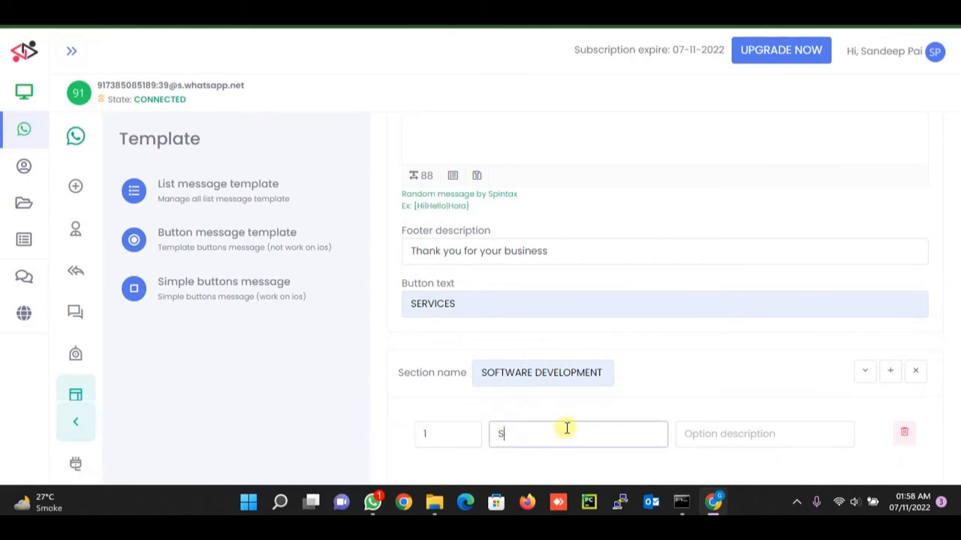
text(o)
key(BackSpace)
key(BackSpace)
text(Php Development)
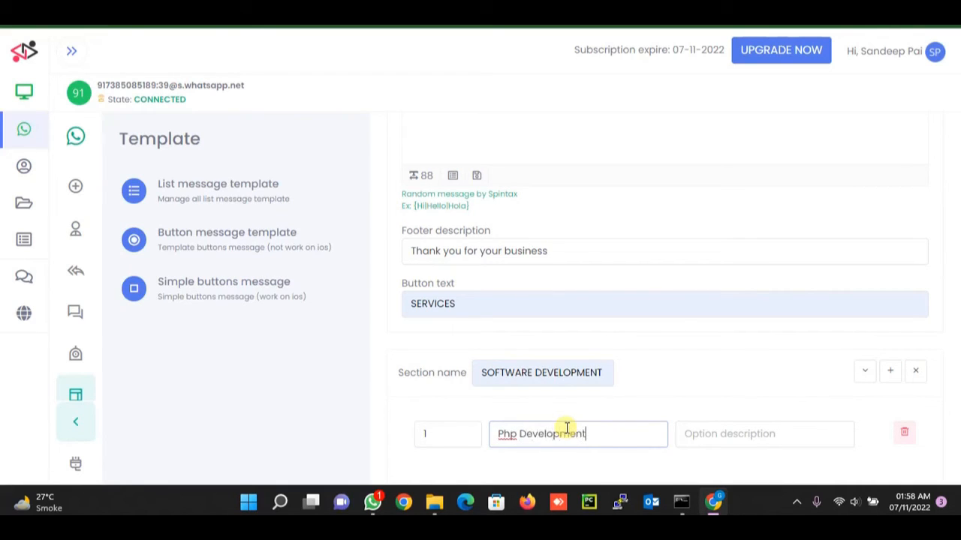
key(Tab)
key(shift+Tab)
key(ctrl+c)
key(Tab)
key(ctrl+v)
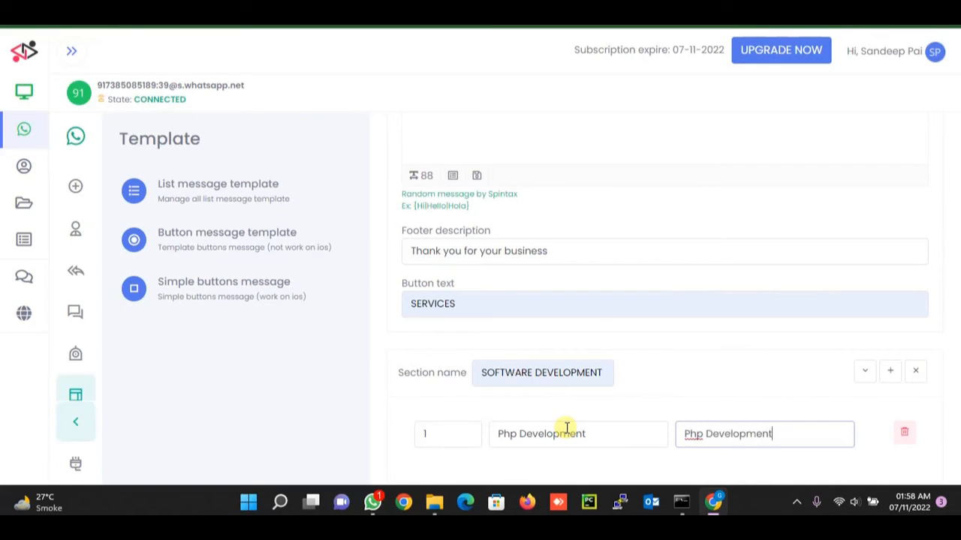
Step: Add option 2 named "Wordpress Development" with the same text as its description
click(887, 371)
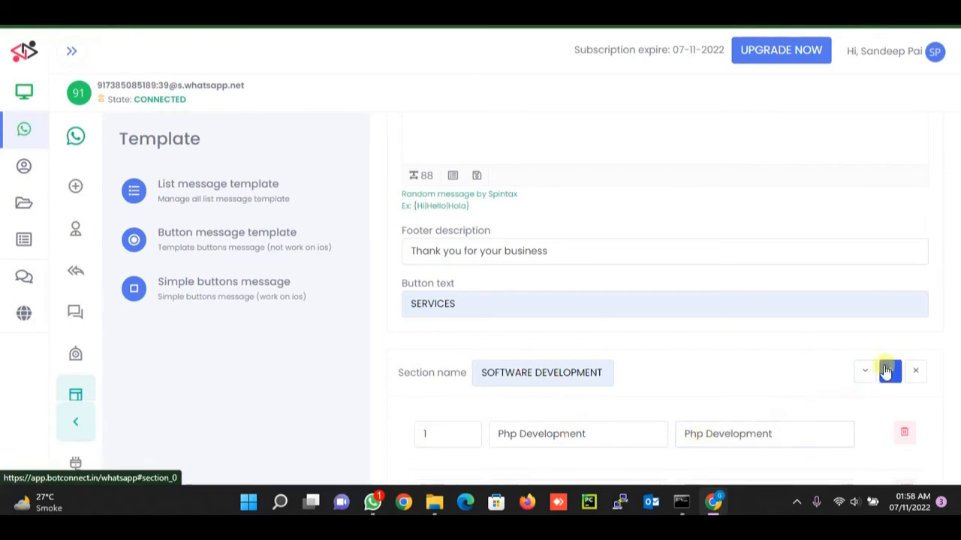
scroll(637, 413, down, 1)
click(452, 436)
text(2)
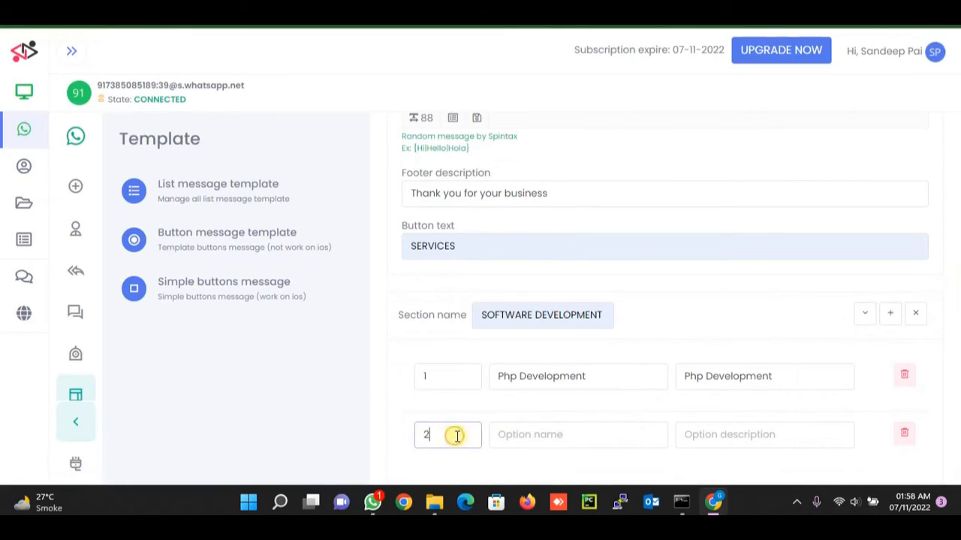
click(553, 437)
text(Word)
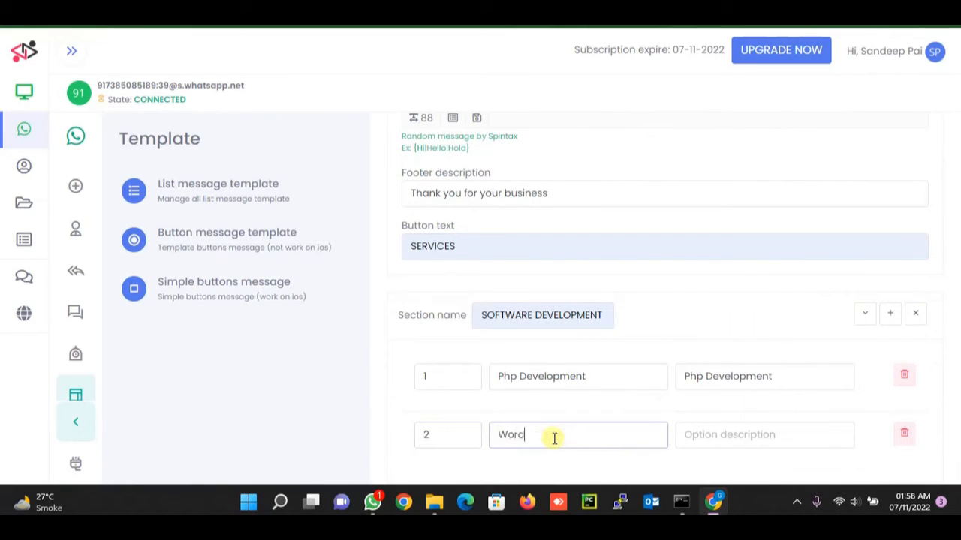
text(press Development)
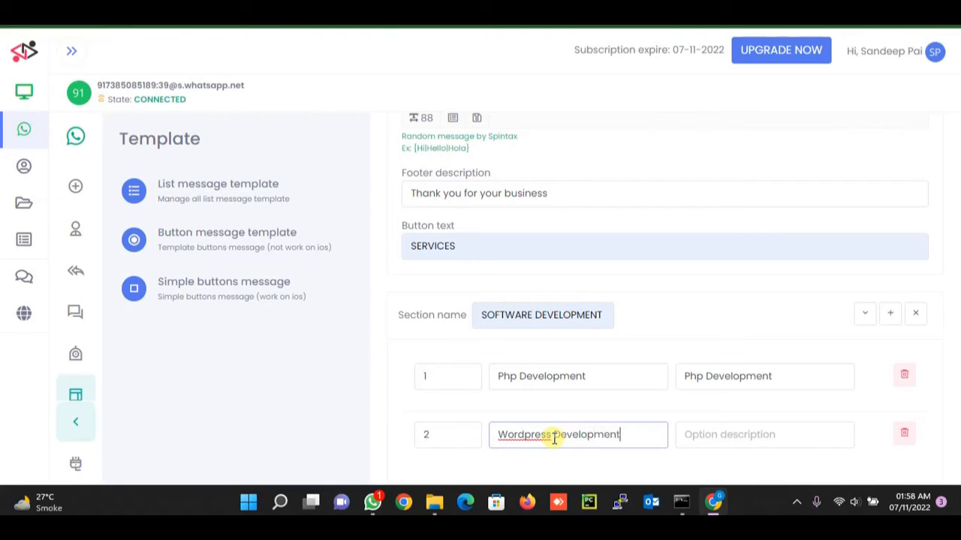
key(ctrl+a)
key(ctrl+c)
key(Tab)
key(ctrl+v)
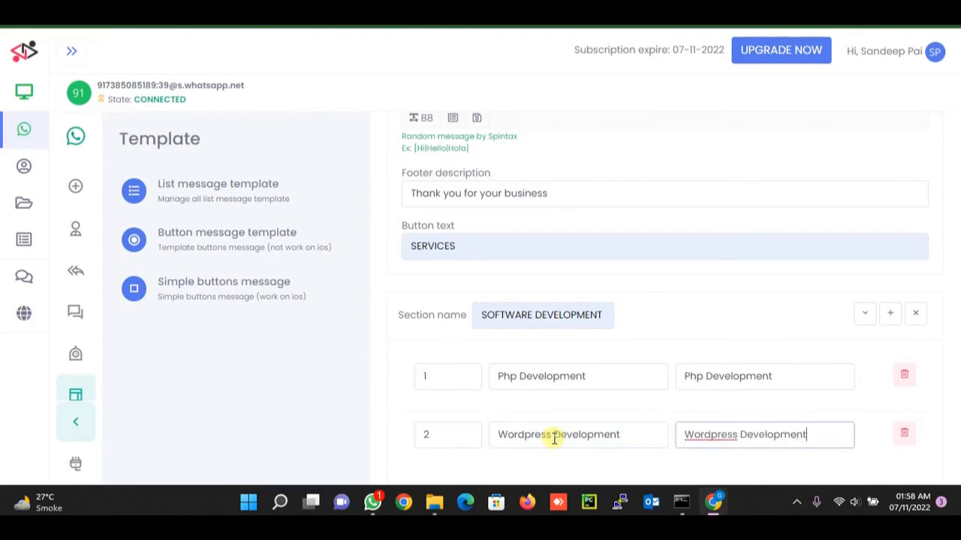
Step: Add a second section to the list template named "Social Media Marketing"
scroll(545, 436, down, 1)
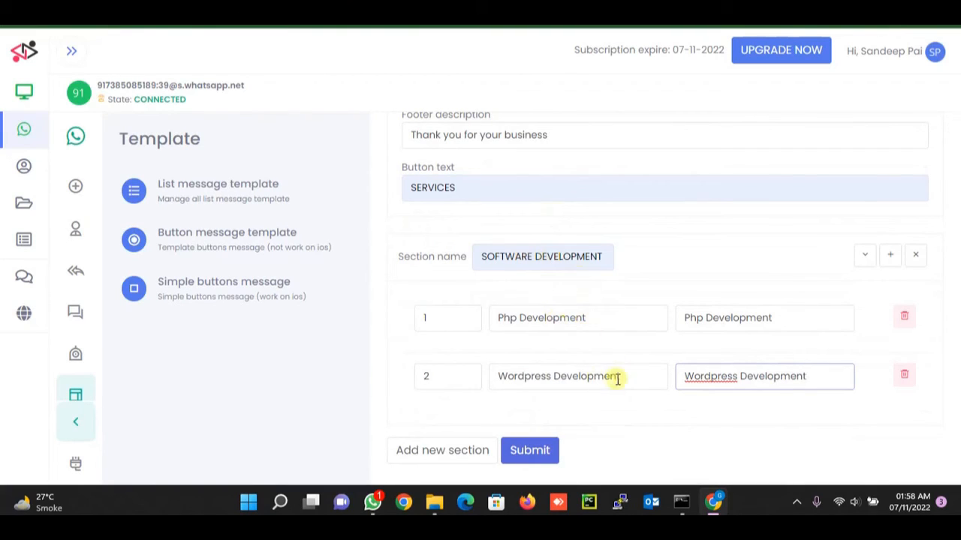
click(439, 450)
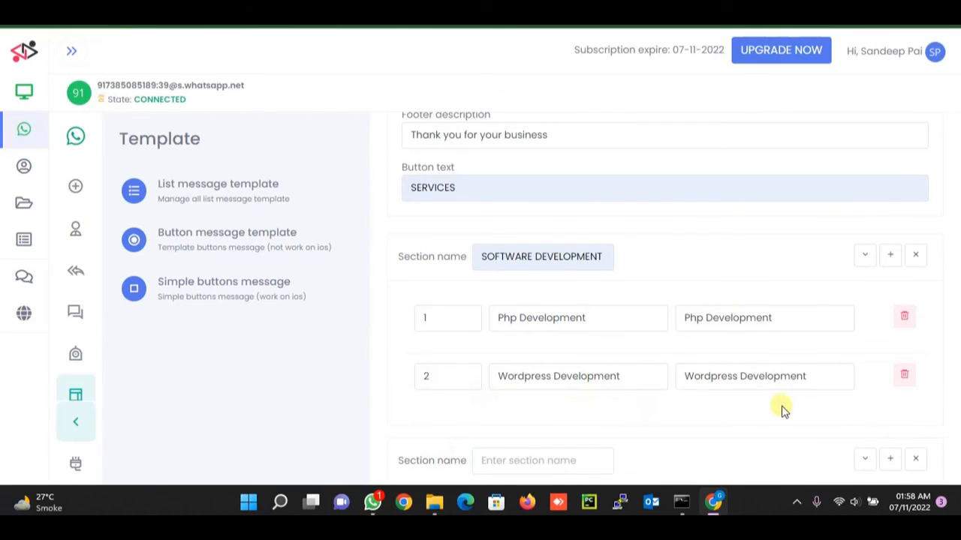
scroll(936, 418, down, 1)
click(514, 399)
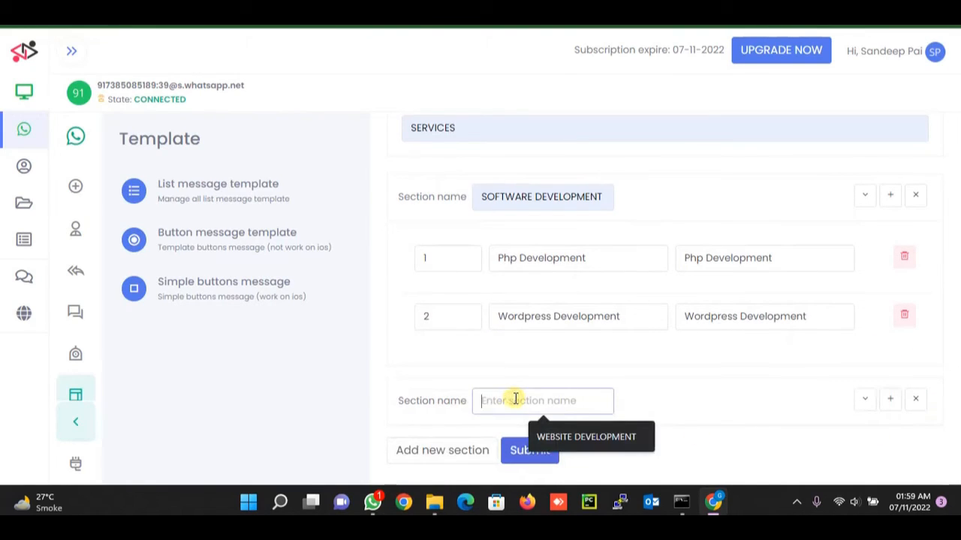
text(Social Media Marketing)
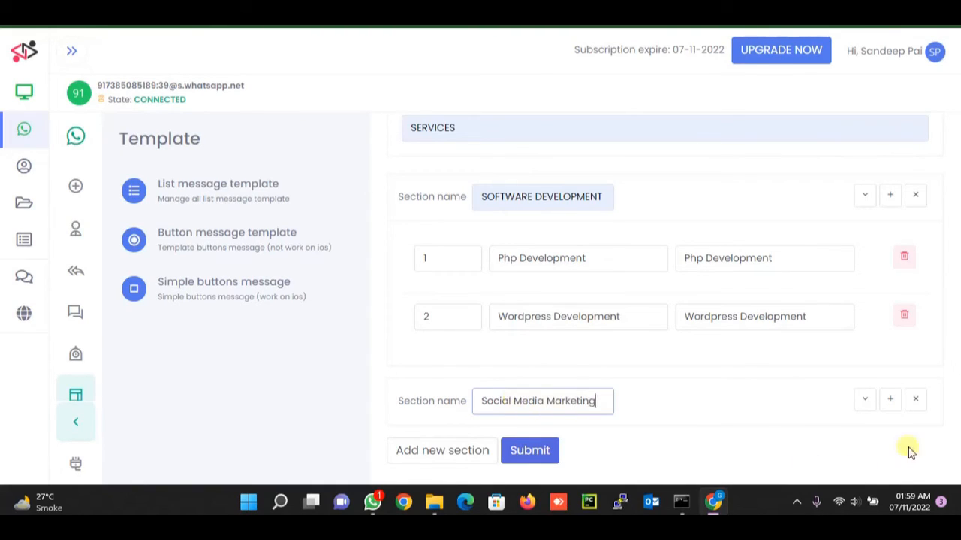
Step: Add option 1 to the new section named "Graphic Design" with the same text as its description
click(865, 400)
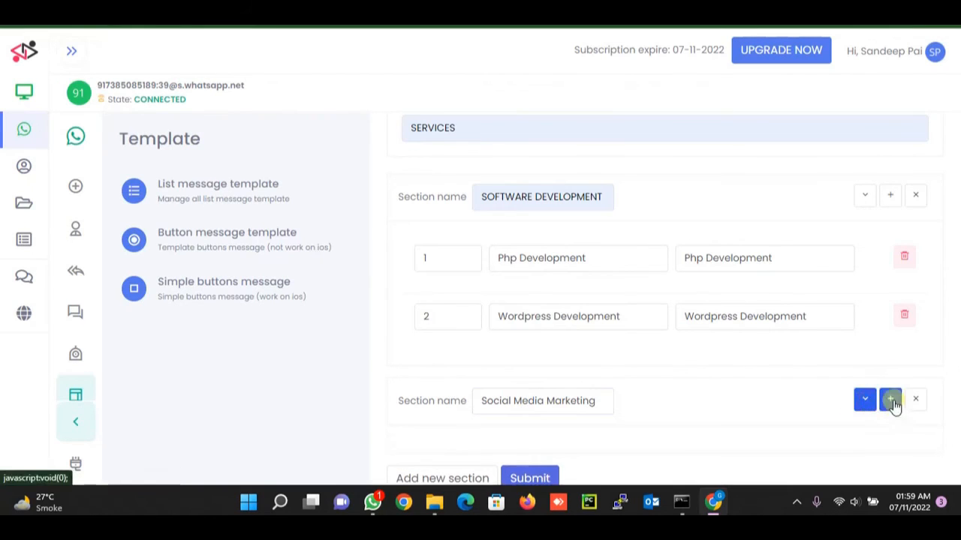
click(890, 398)
scroll(858, 343, down, 1)
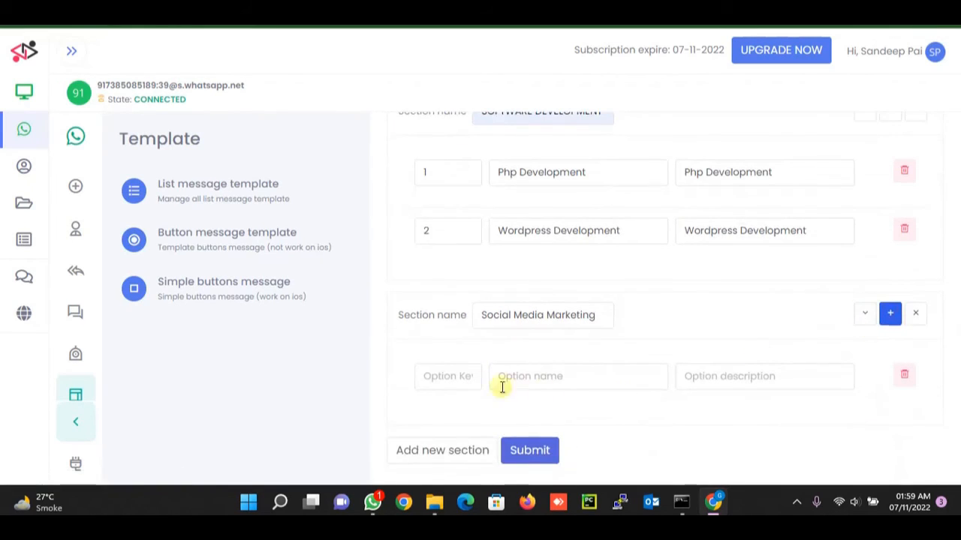
click(461, 379)
text(1)
click(552, 382)
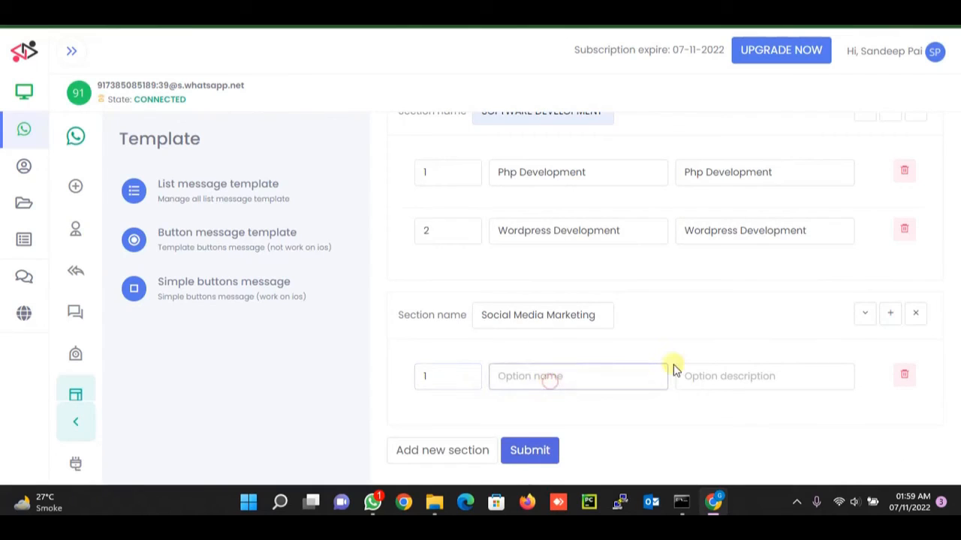
text(Graphic Design)
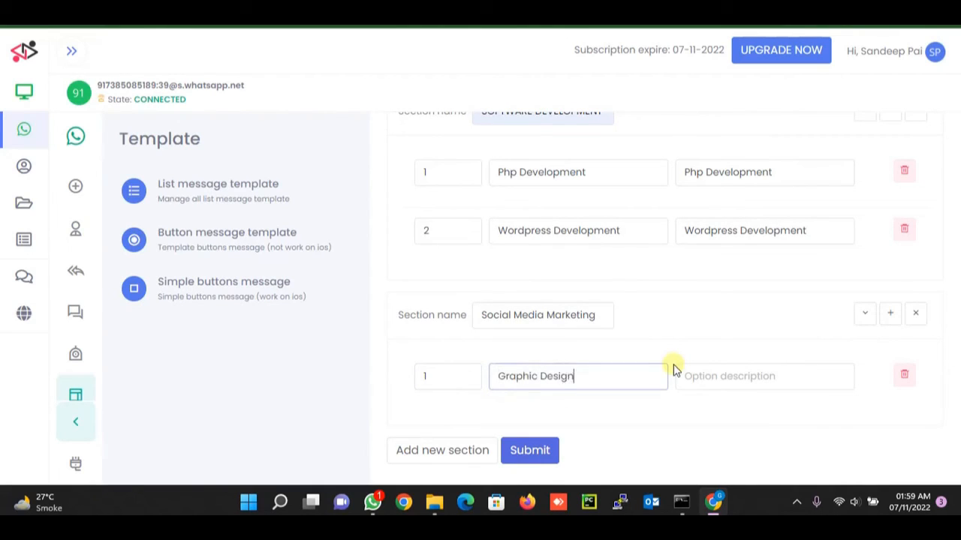
key(Tab)
key(shift+Tab)
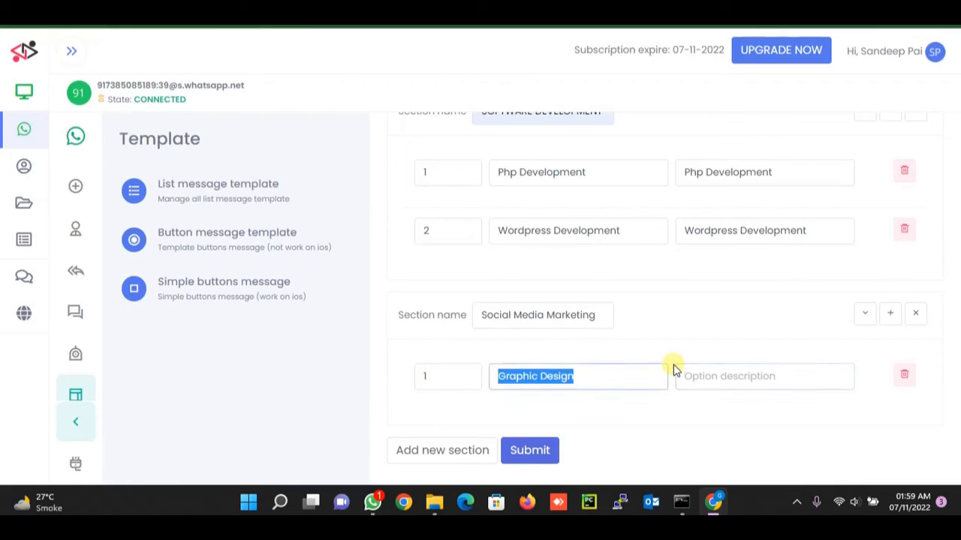
key(Tab)
key(ctrl+v)
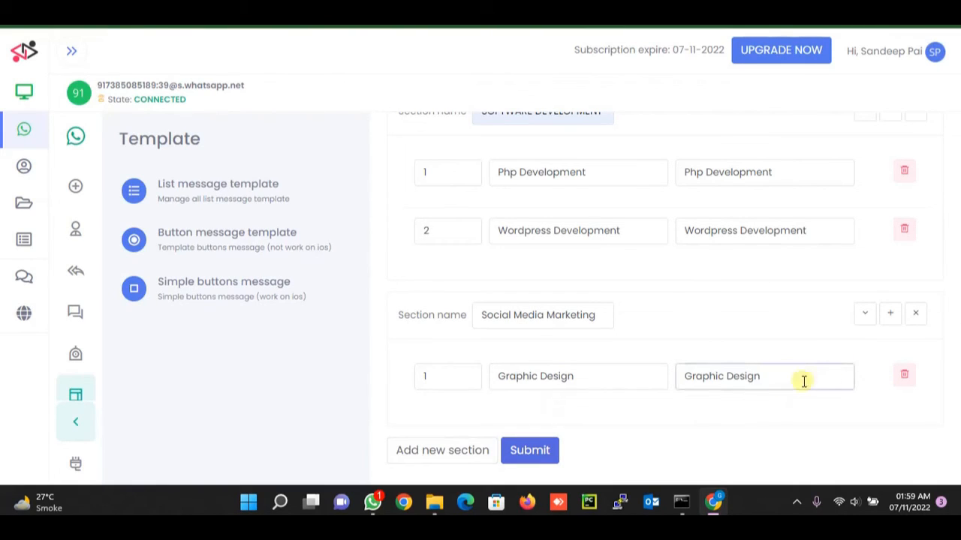
Step: Add option 2 named "SEO/SEM" with the same text as its description, and submit the list template
click(890, 314)
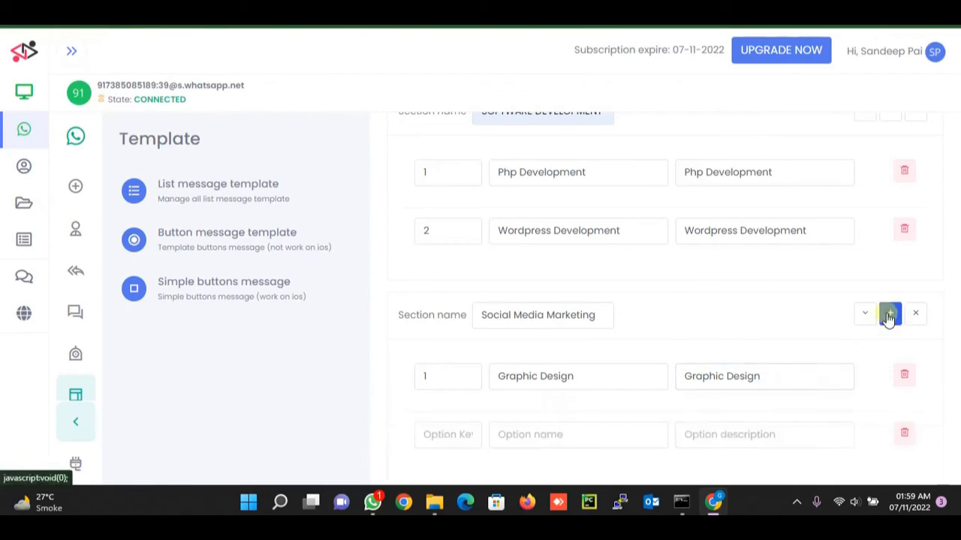
click(440, 436)
text(2)
click(548, 430)
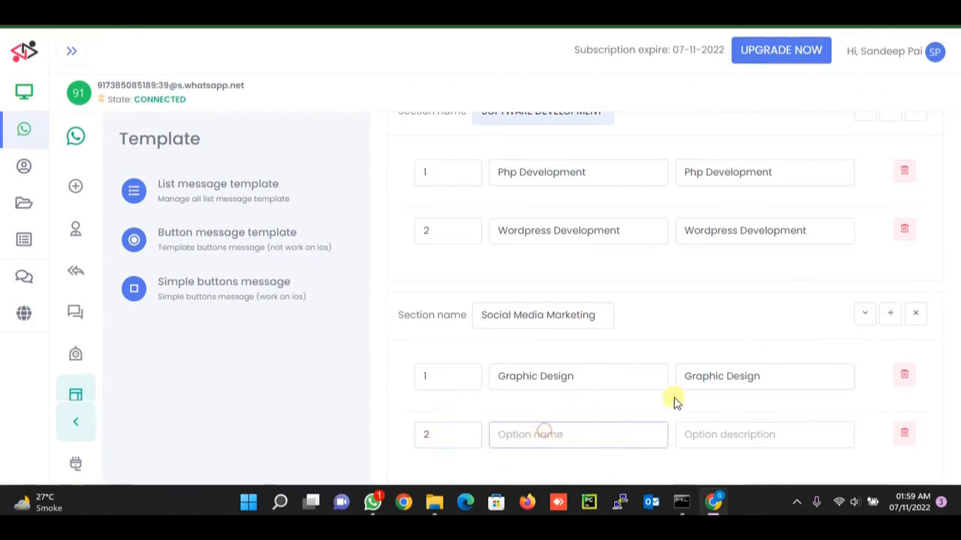
text(SEO/S)
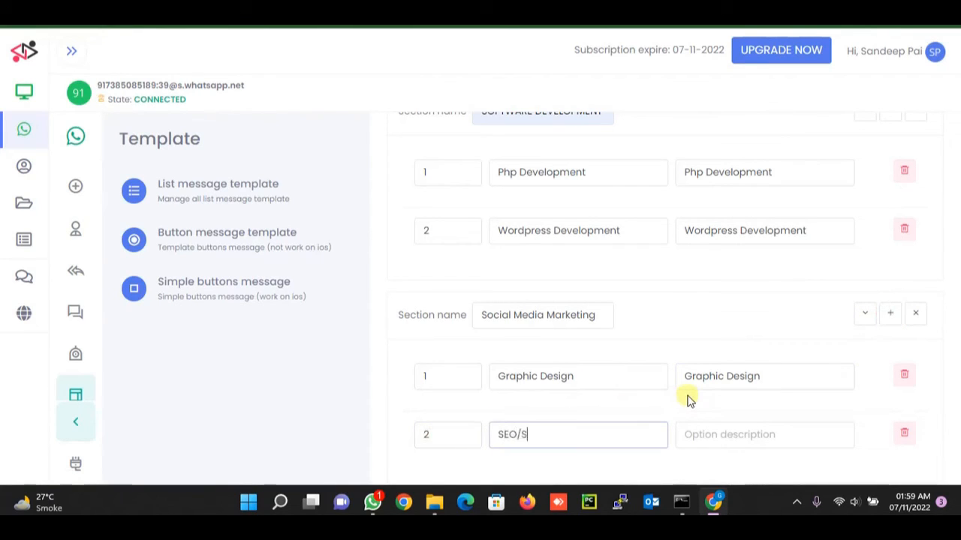
text(EM)
key(ctrl+a)
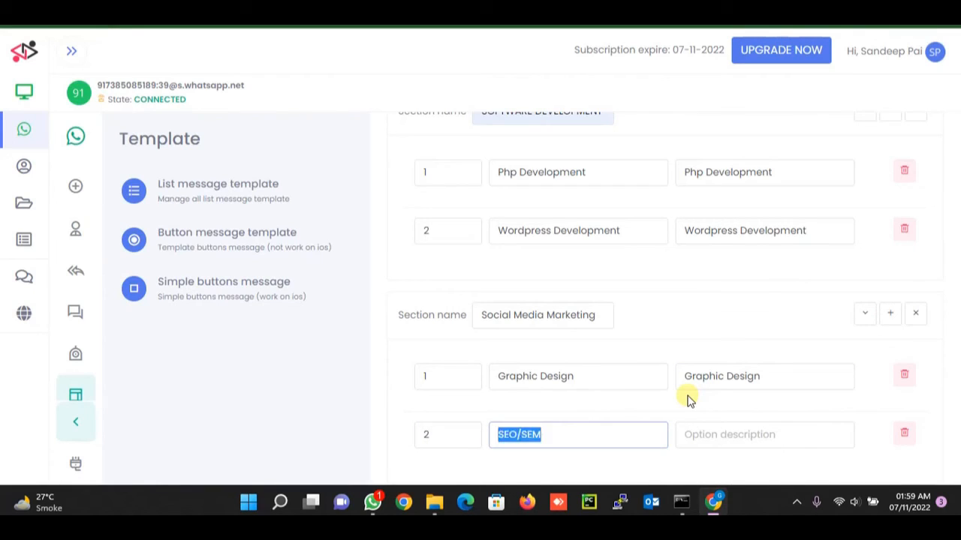
key(Tab)
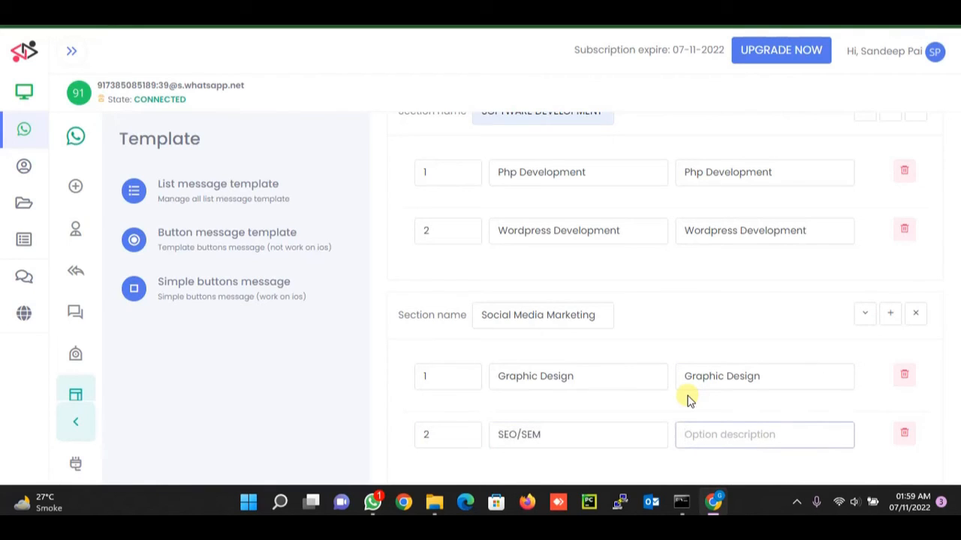
key(ctrl+v)
scroll(553, 407, down, 1)
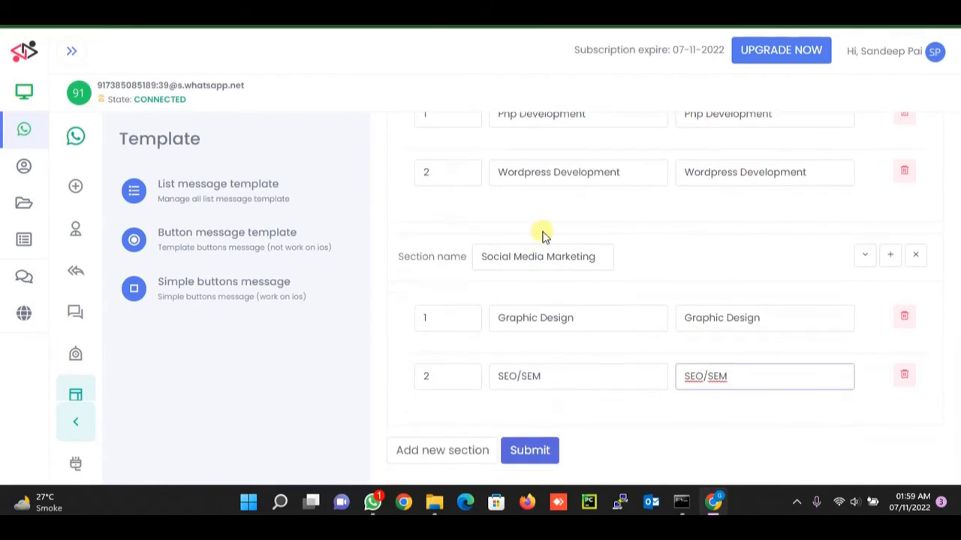
click(520, 453)
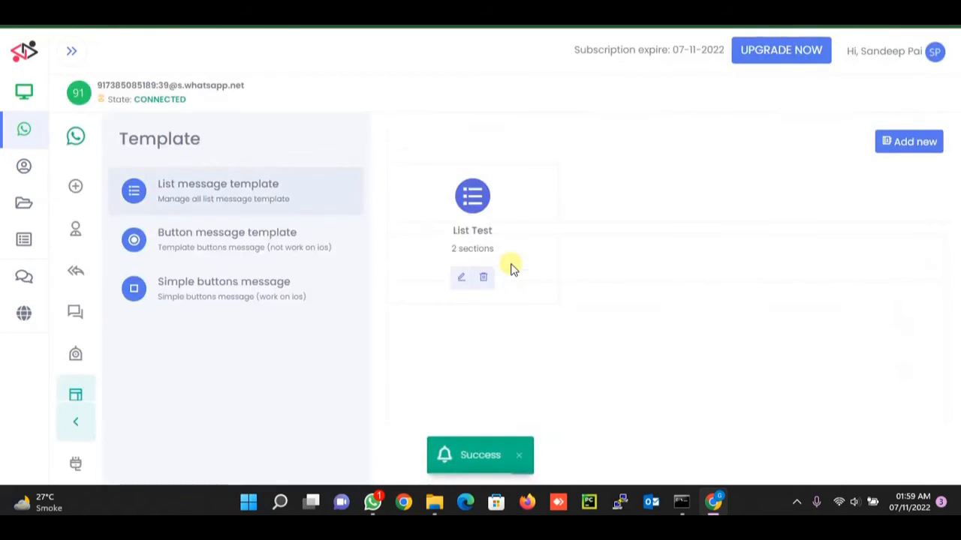
Step: Create a new bulk messaging campaign named "Test" and select the user's contact group
click(74, 311)
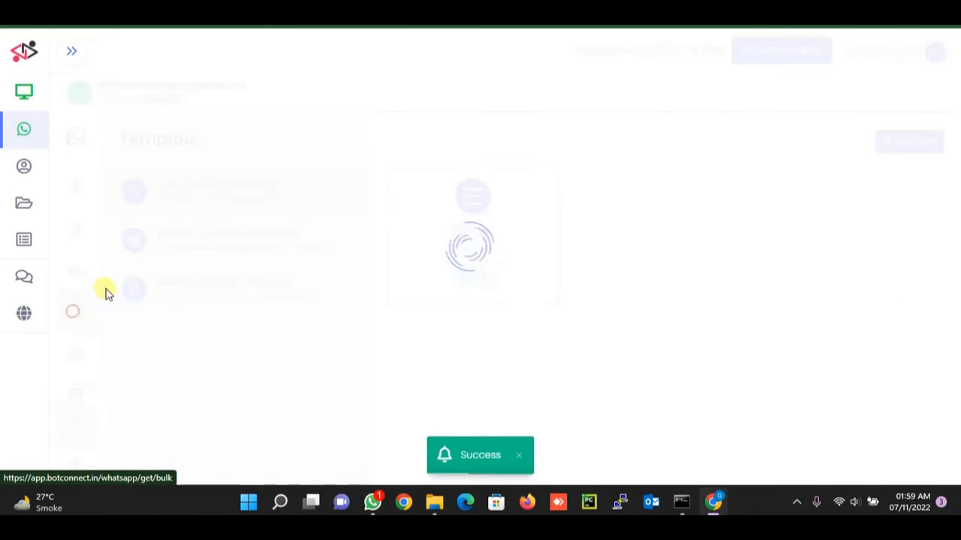
click(180, 241)
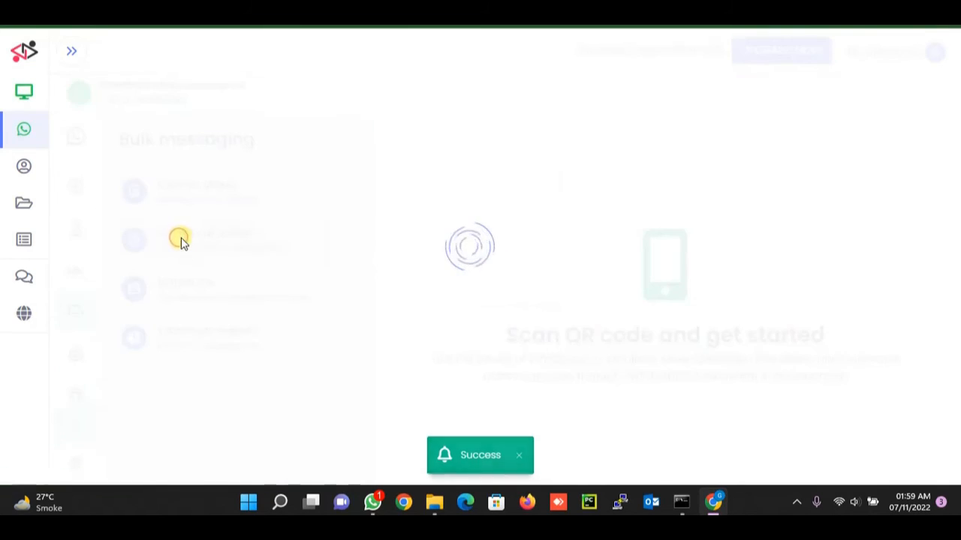
click(435, 190)
text(Test)
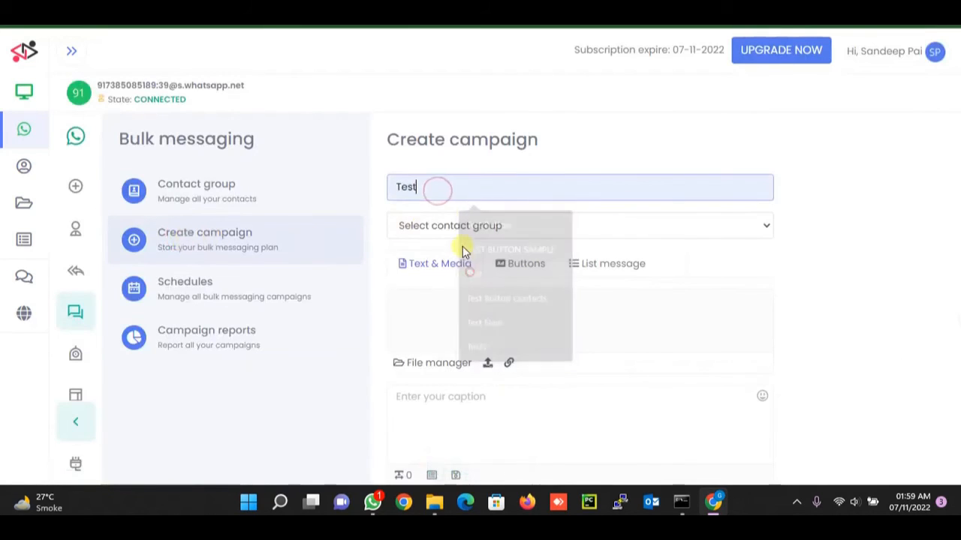
click(480, 227)
click(459, 269)
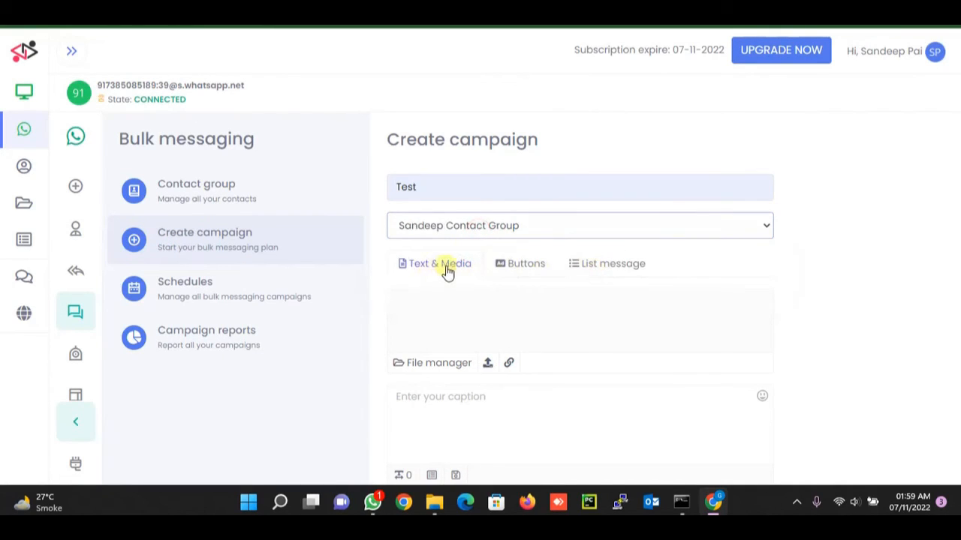
Step: Choose the "List Test" list message template as the campaign content
click(608, 272)
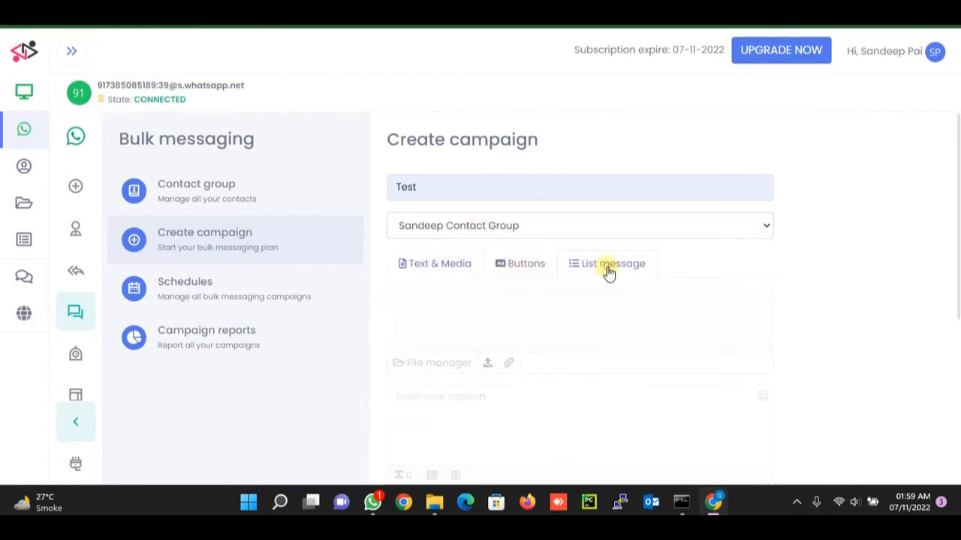
scroll(604, 267, down, 2)
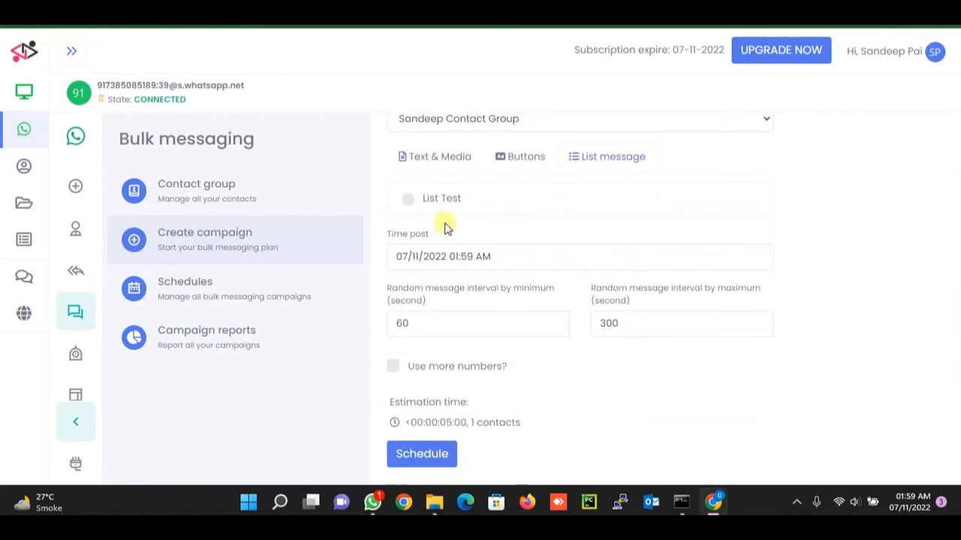
click(407, 199)
Step: Set the random message intervals to 5 seconds and schedule the campaign
double_click(418, 323)
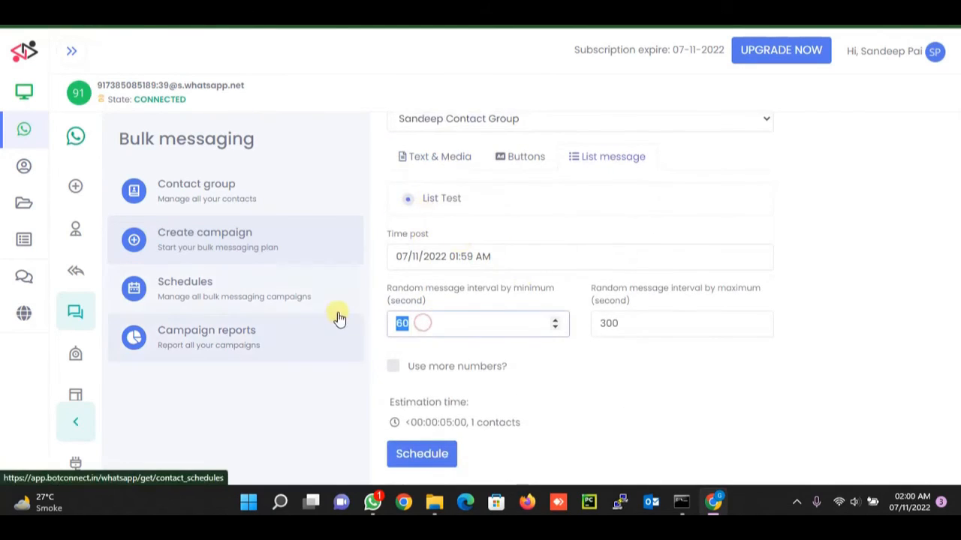
text(5)
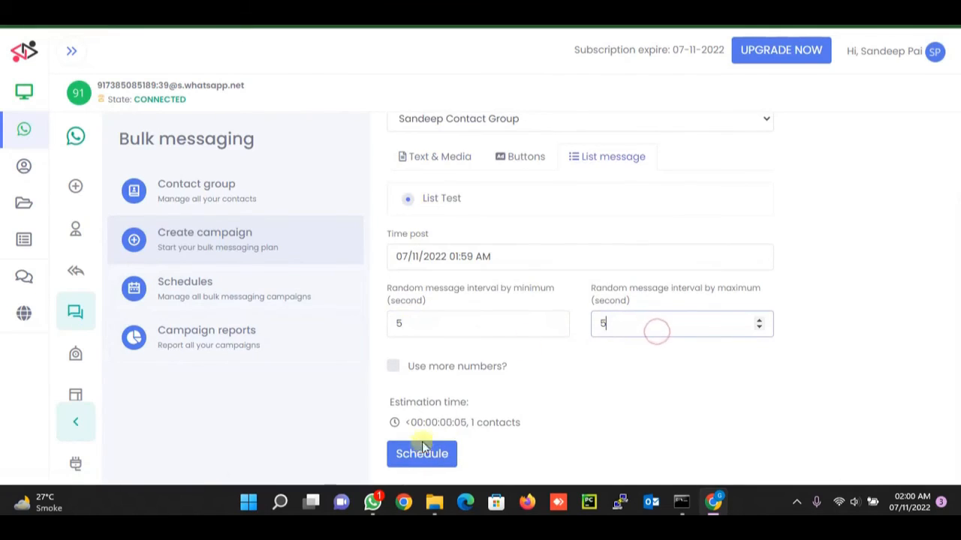
click(421, 450)
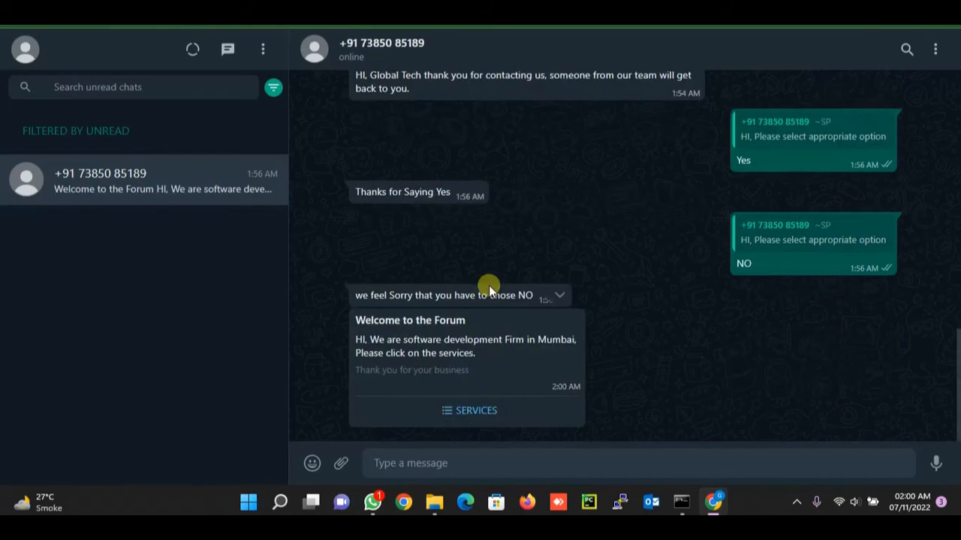
Step: Open the services list in the received WhatsApp message to check its sections and options
click(477, 417)
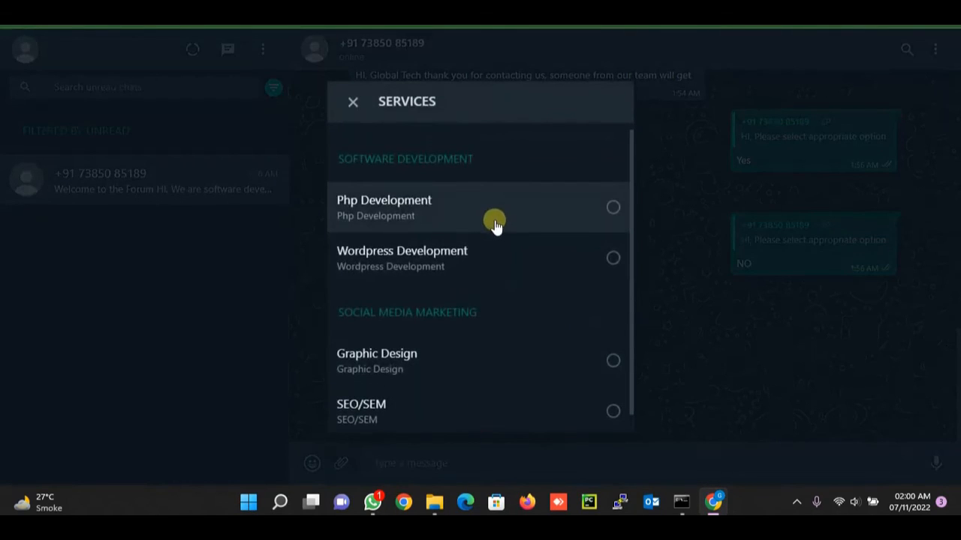
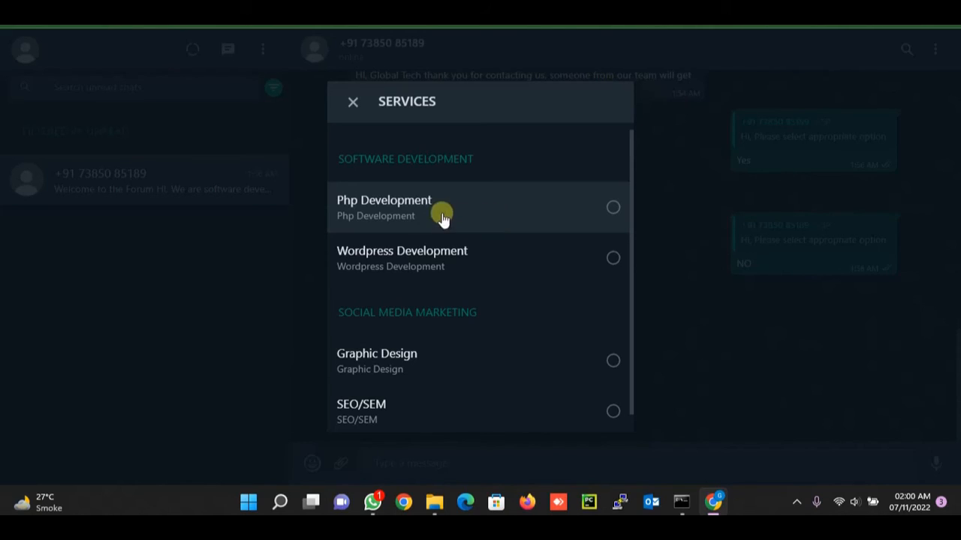
Step: Pick Wordpress Development from the services list and send it as the reply
click(607, 257)
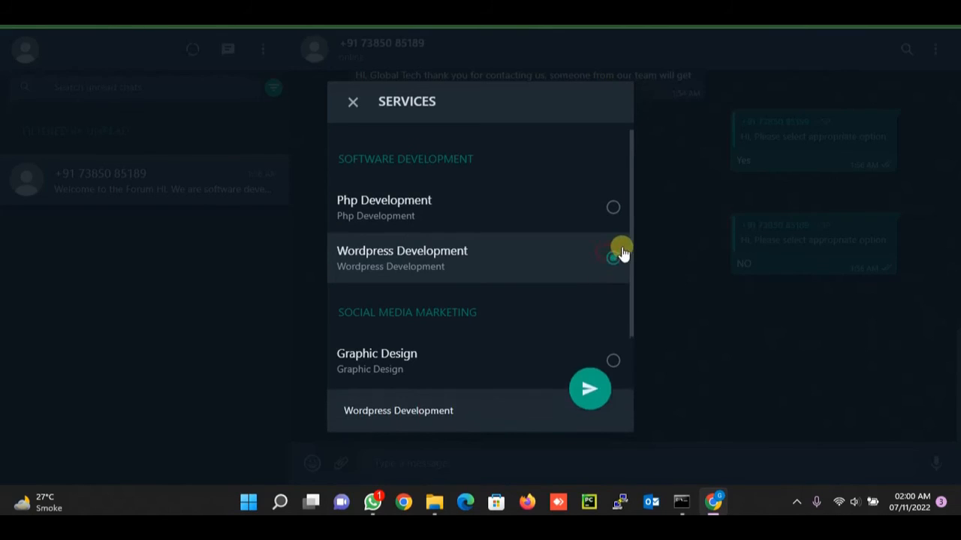
click(601, 409)
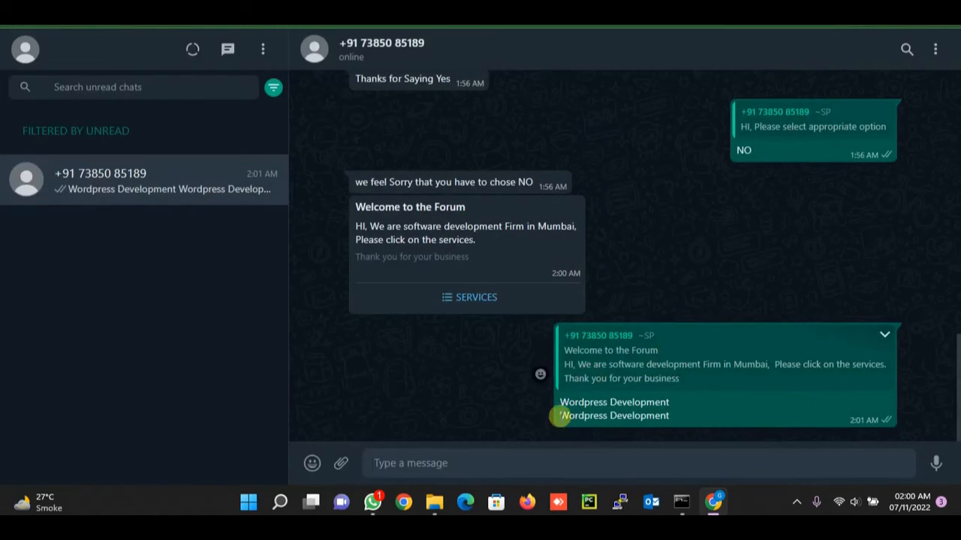
drag(559, 417, 683, 417)
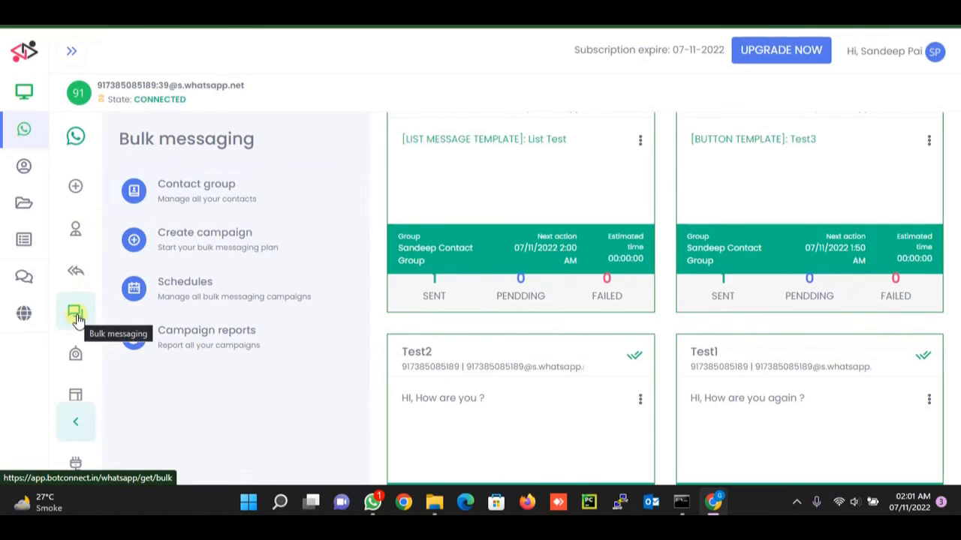
Step: Download the campaign report from Campaign reports and open it in Excel to review it
click(212, 336)
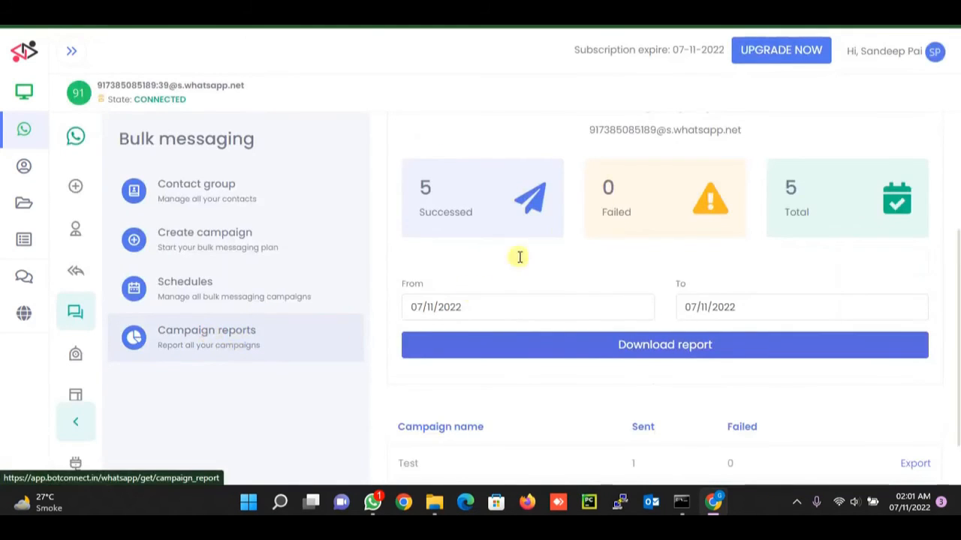
scroll(575, 227, down, 1)
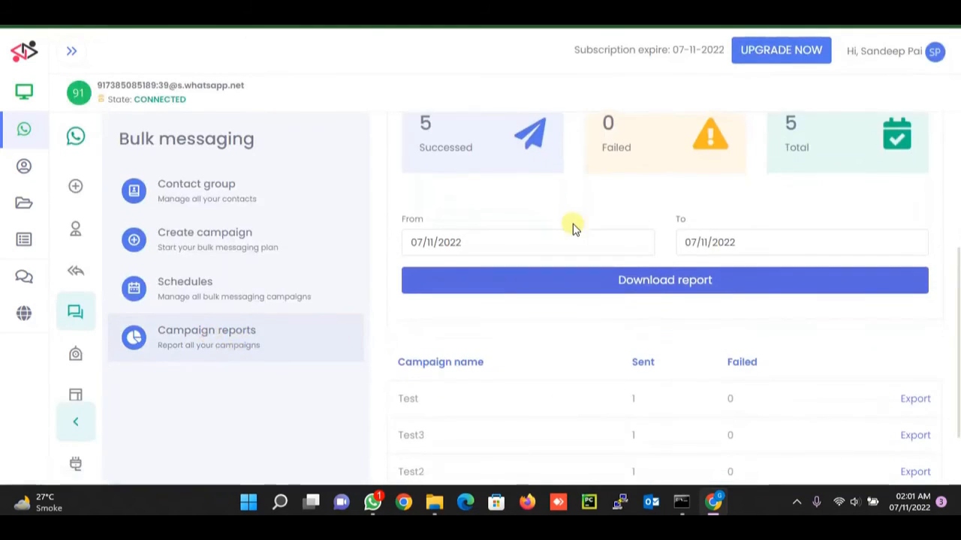
click(659, 285)
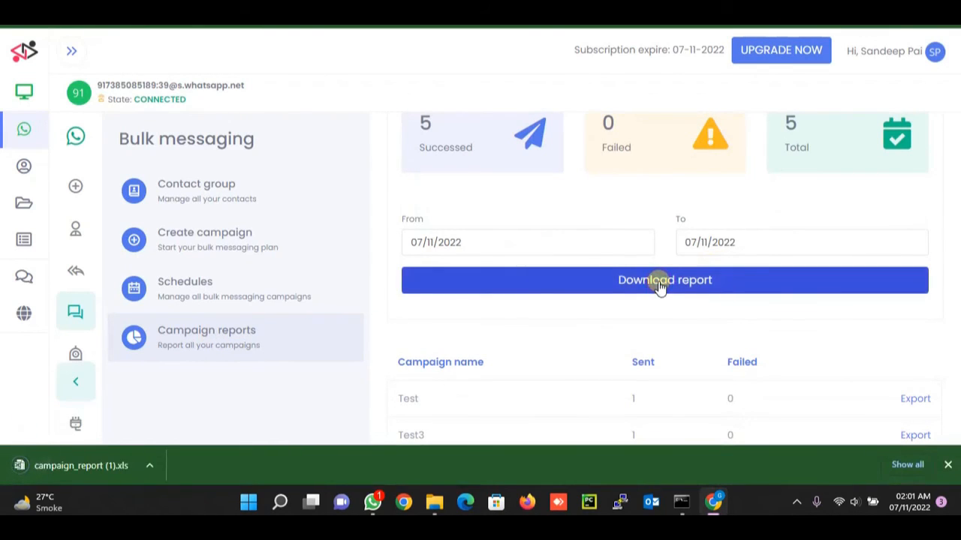
click(82, 467)
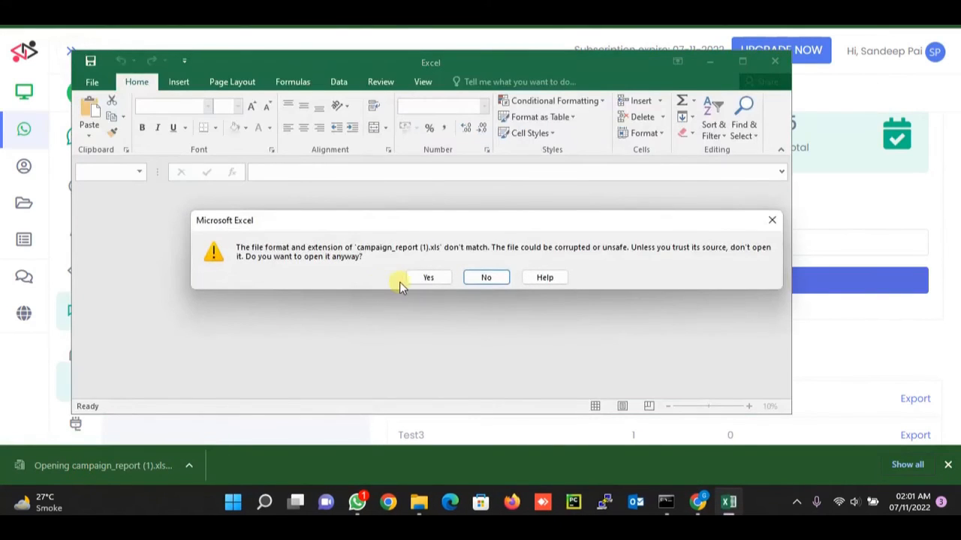
click(418, 280)
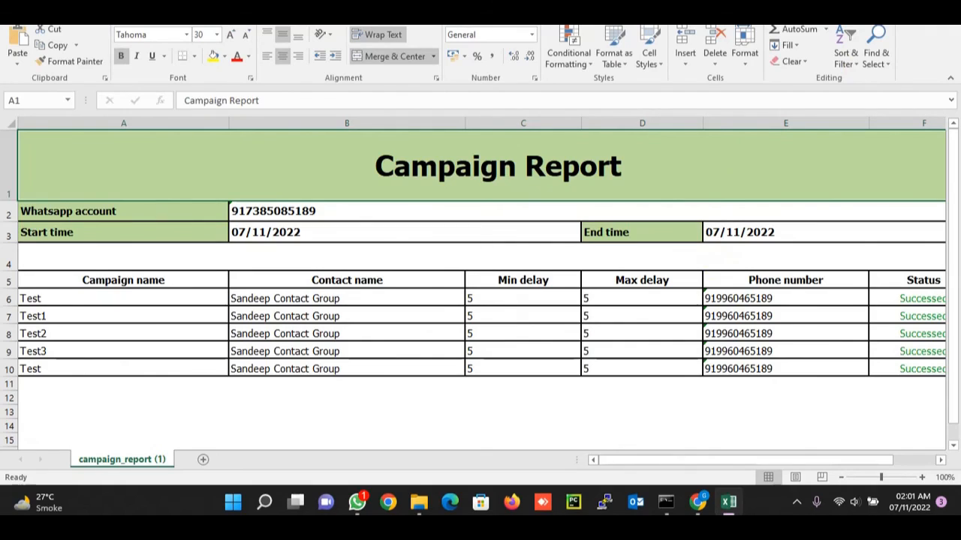
click(944, 6)
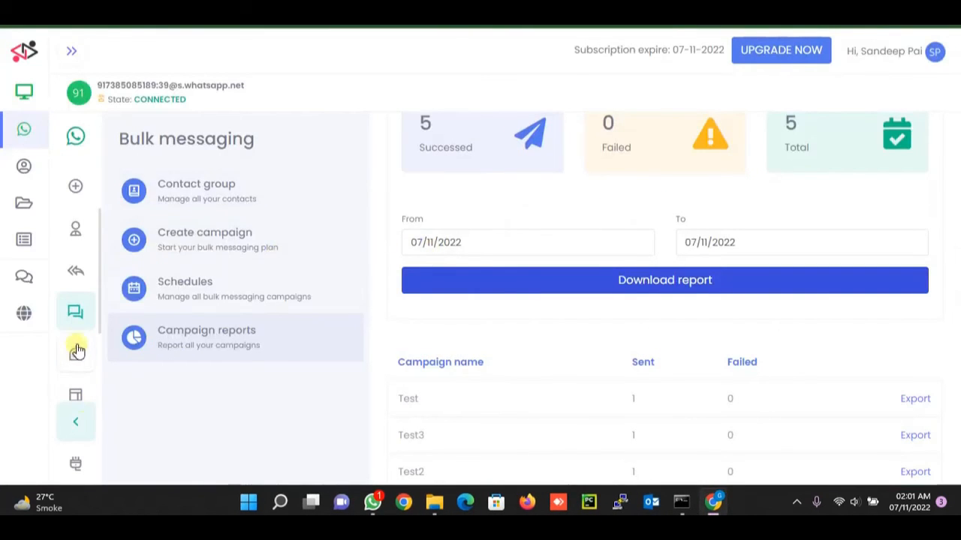
Step: Open the API documentation and go to the Send Text endpoint
scroll(88, 276, down, 2)
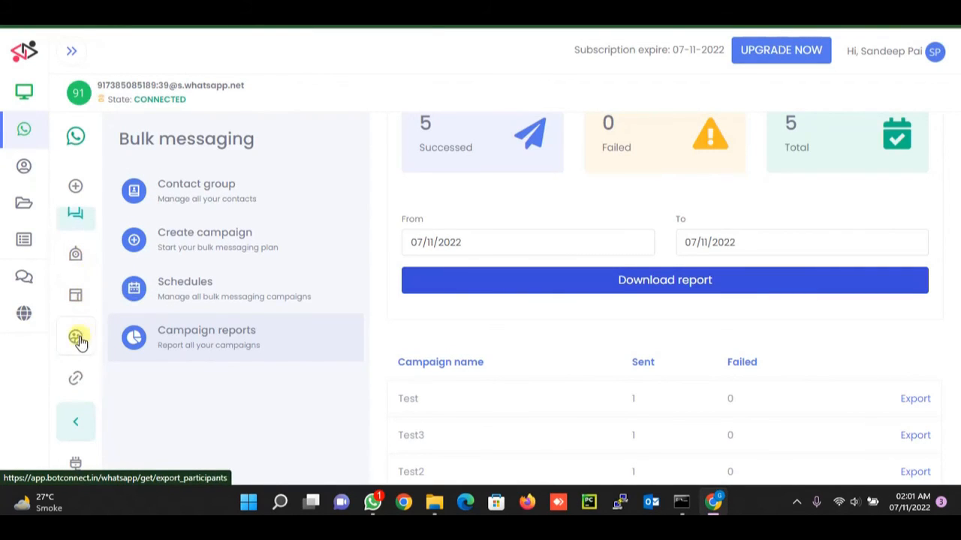
click(73, 384)
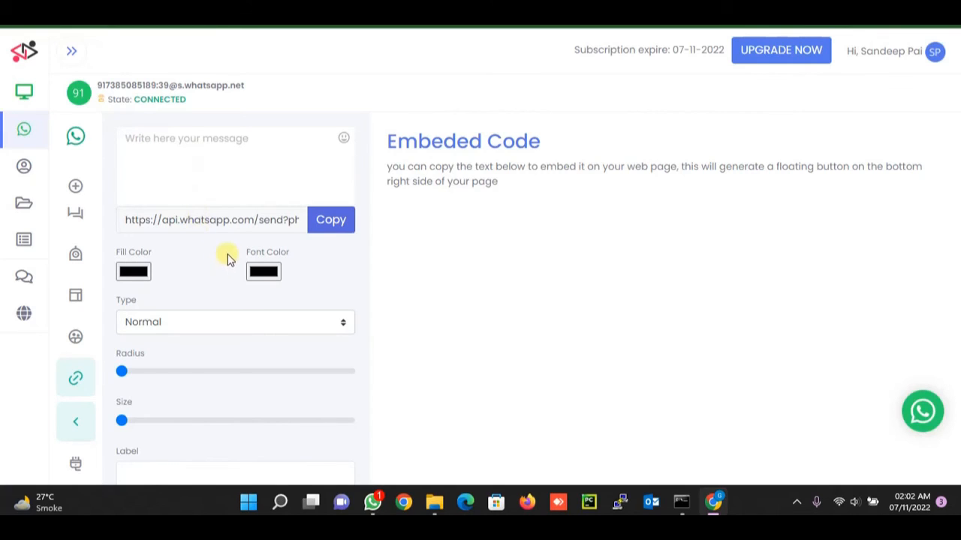
click(73, 465)
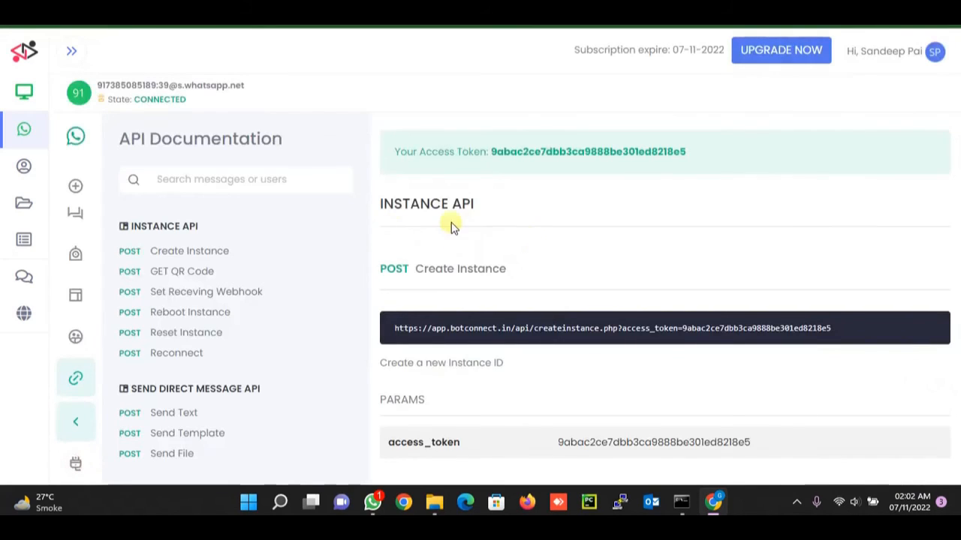
scroll(450, 220, down, 1)
scroll(260, 259, down, 1)
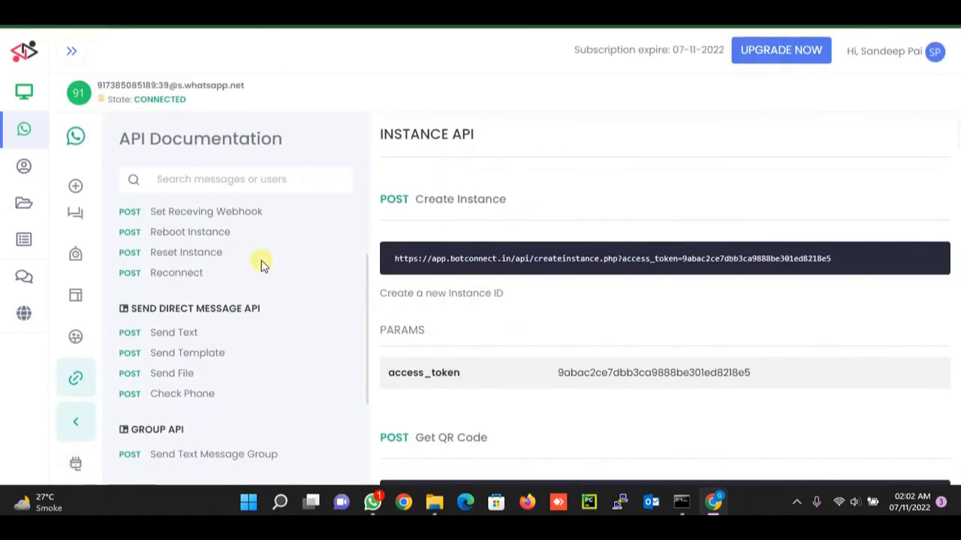
click(178, 335)
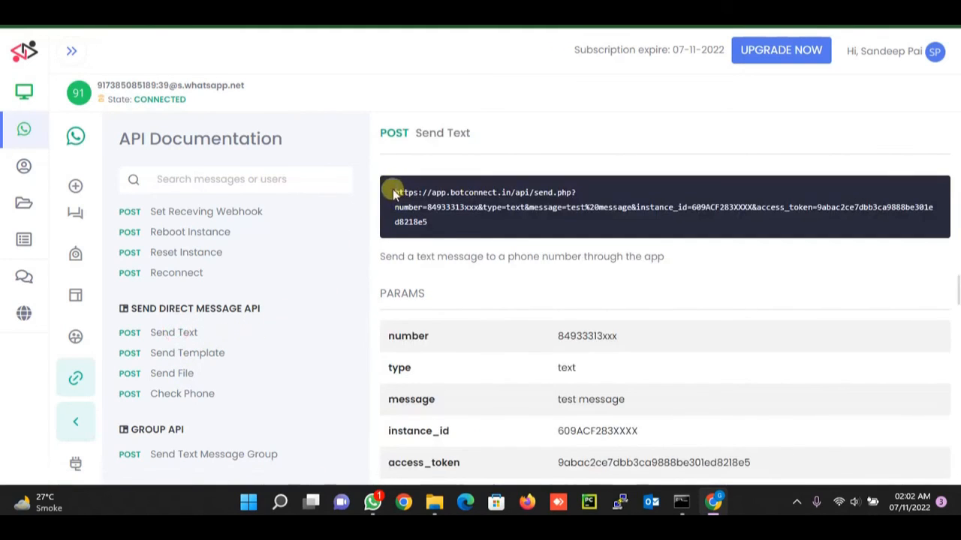
Step: Copy the Send Text example URL and paste it into a new Notepad document
drag(392, 189, 437, 223)
key(ctrl+c)
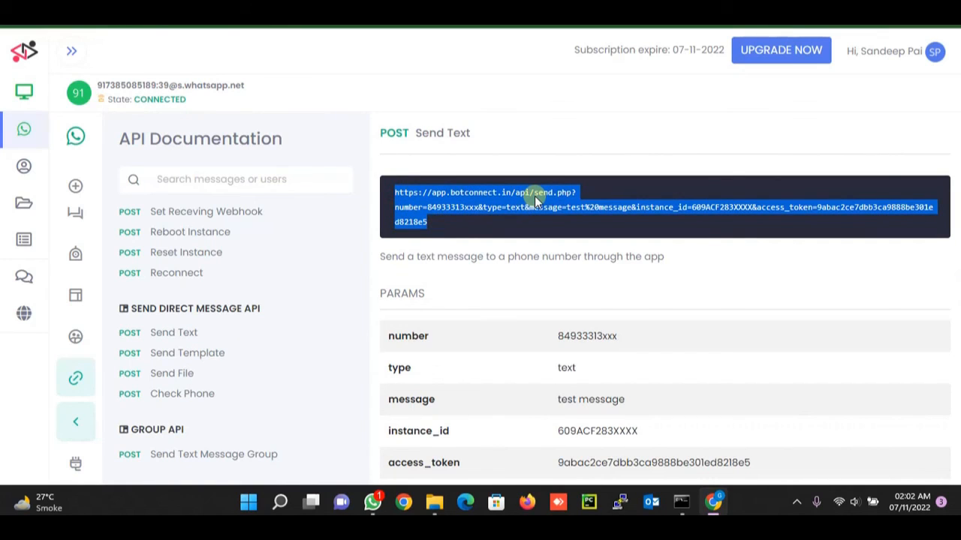
key(super+r)
text(note)
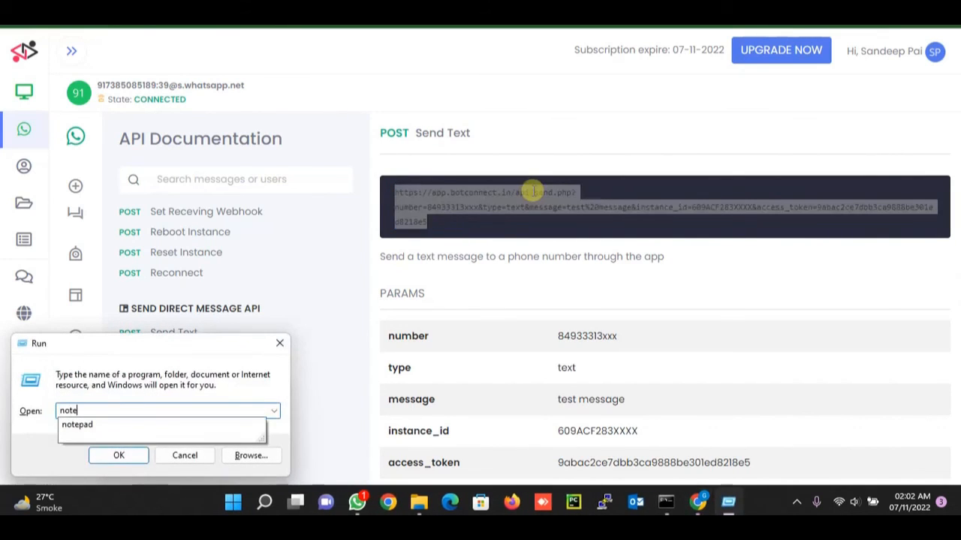
key(Down)
key(Return)
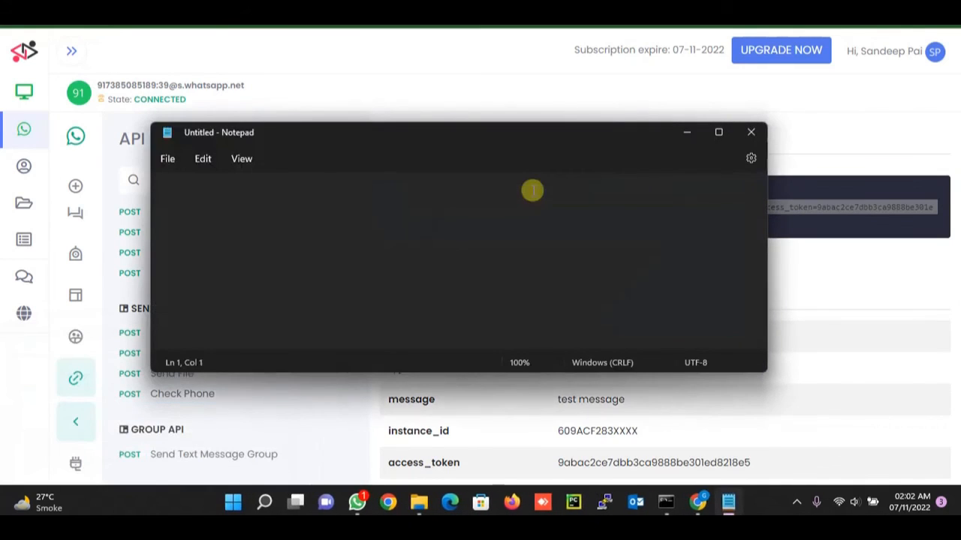
key(ctrl+v)
Step: Replace the sample number in the URL with the recipient's phone number
drag(452, 140, 571, 149)
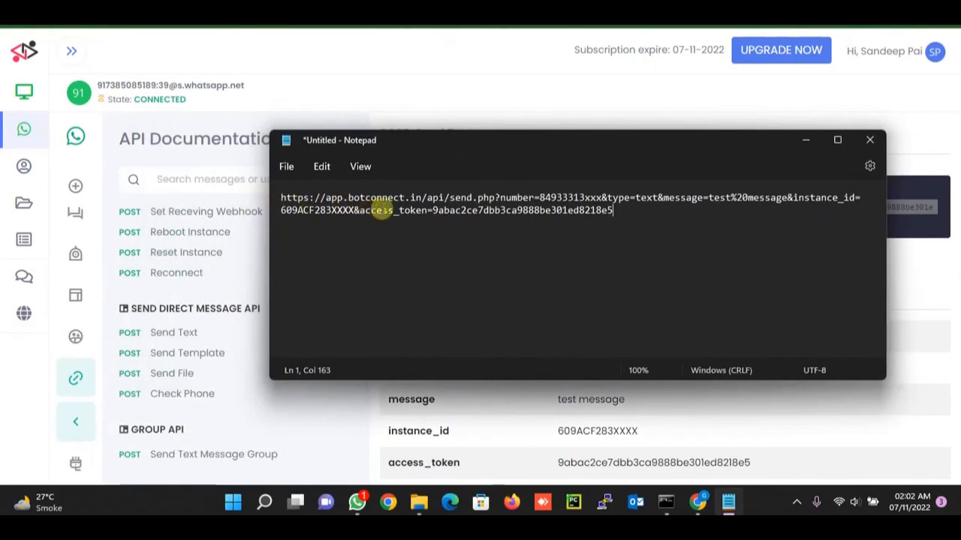
double_click(567, 199)
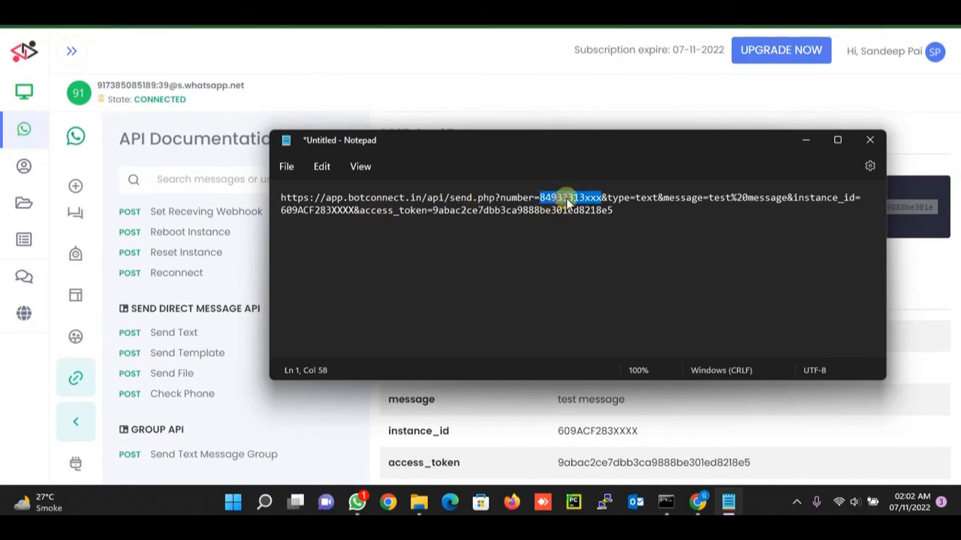
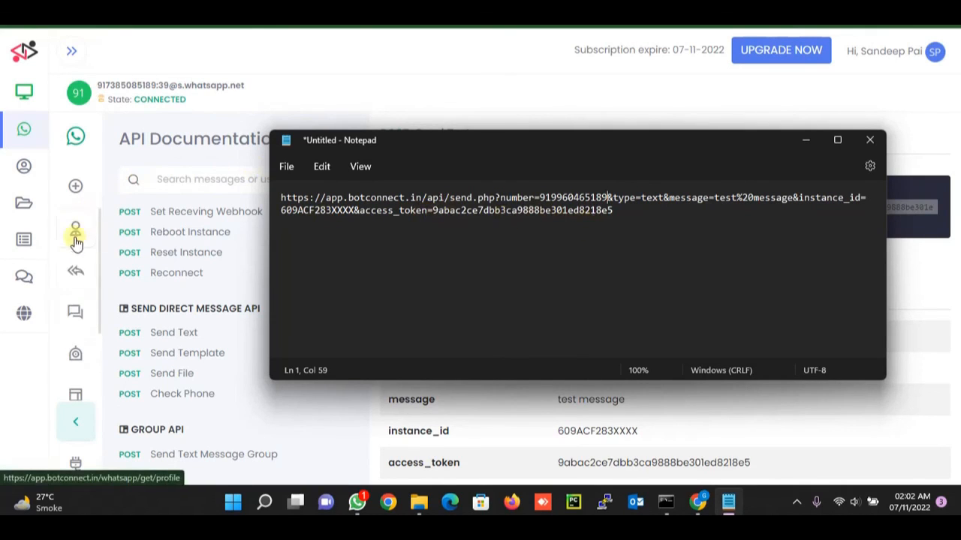
Step: Copy the Instance ID from the profile page and paste it over the placeholder instance_id in the URL
click(75, 231)
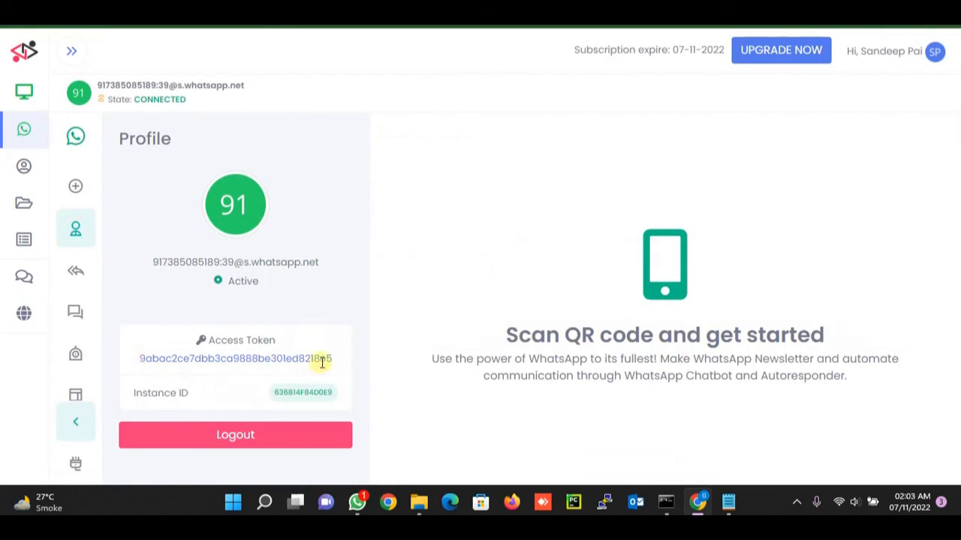
key(alt+Tab)
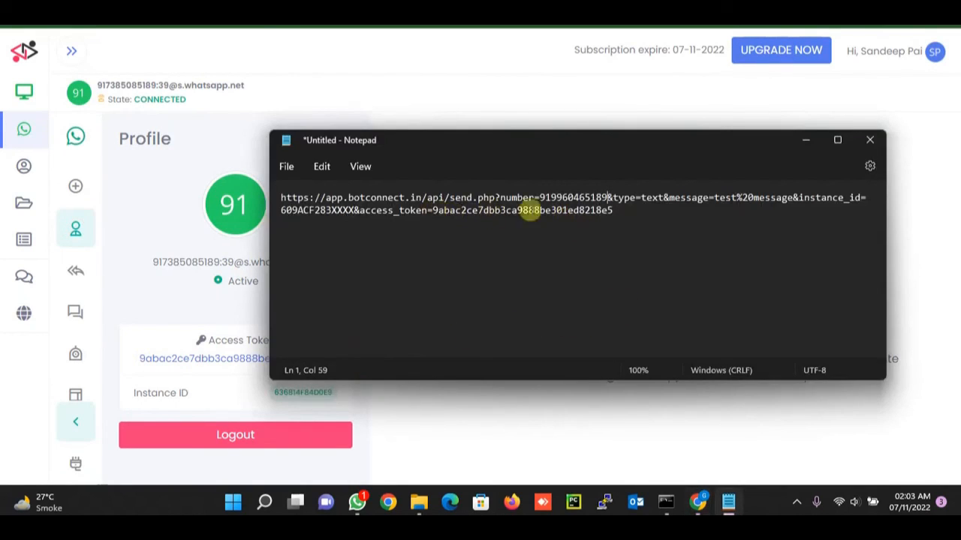
key(alt+Tab)
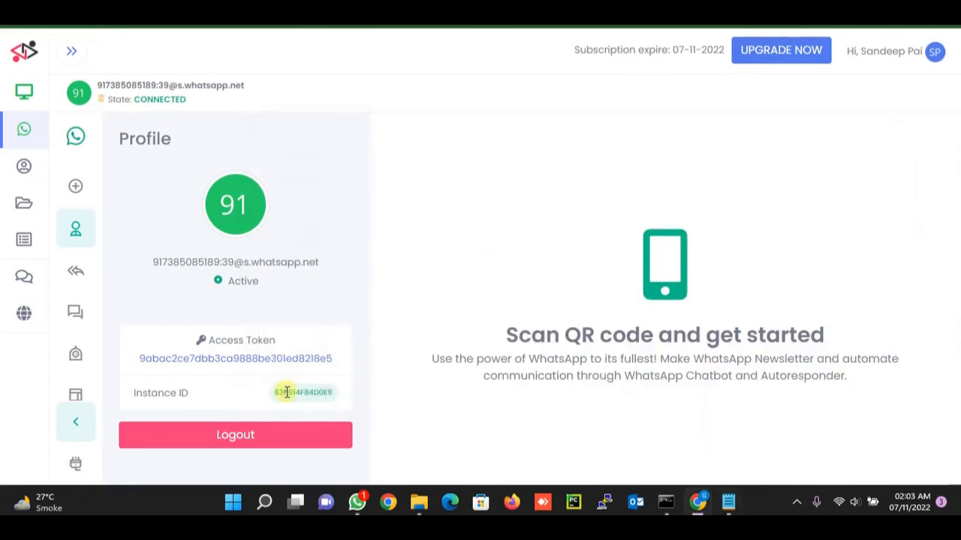
double_click(285, 392)
key(ctrl+c)
key(alt+Tab)
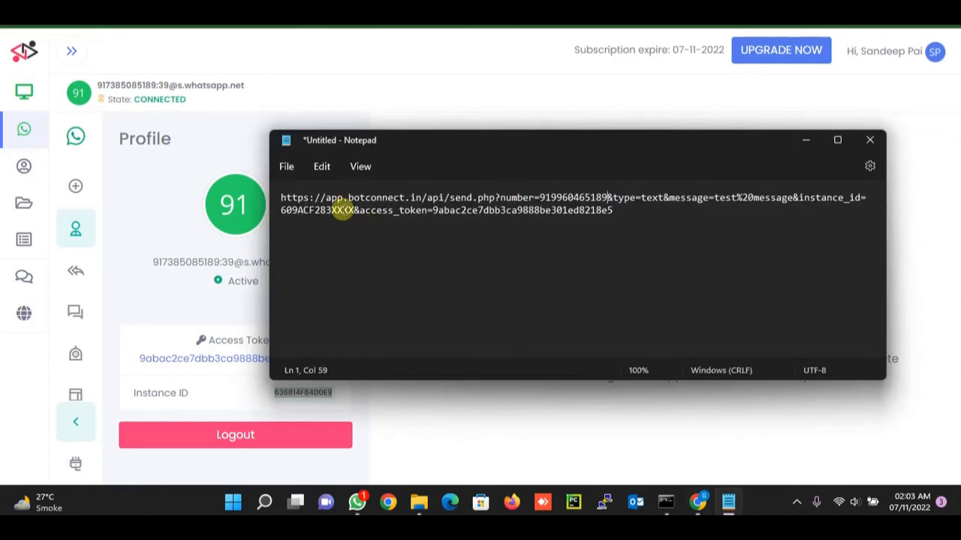
double_click(341, 210)
key(ctrl+v)
Step: Copy the completed URL containing the access token and open it in a new browser tab to send the text
key(ctrl+a)
key(ctrl+c)
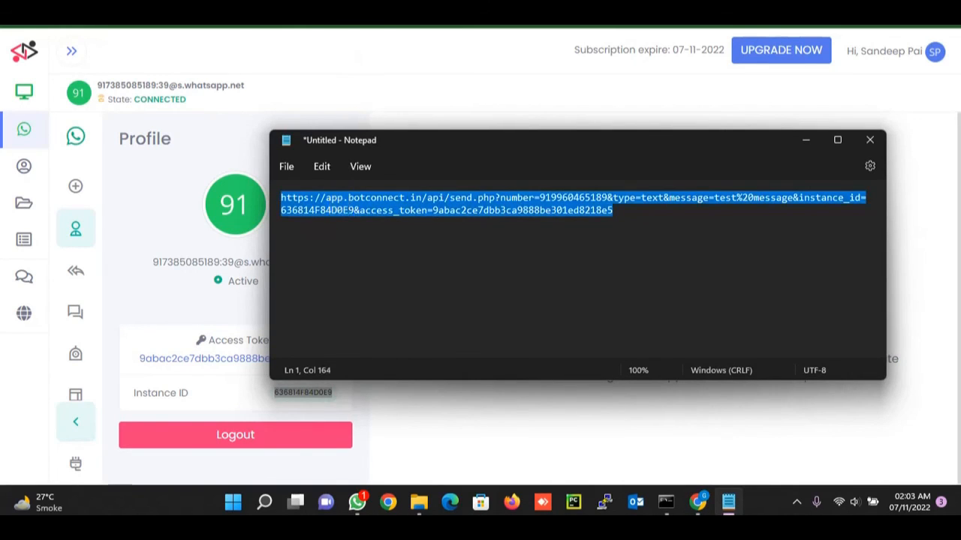
click(366, 11)
key(ctrl+v)
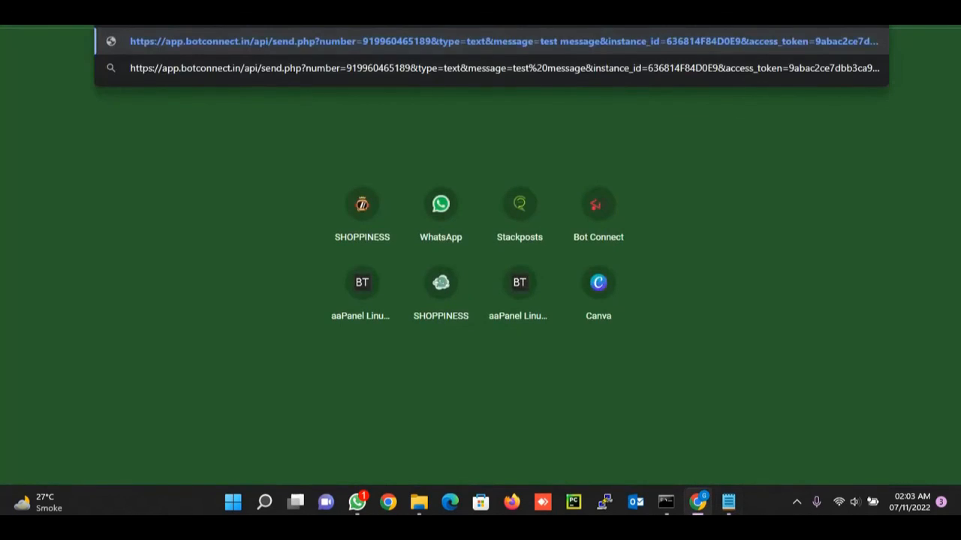
key(Return)
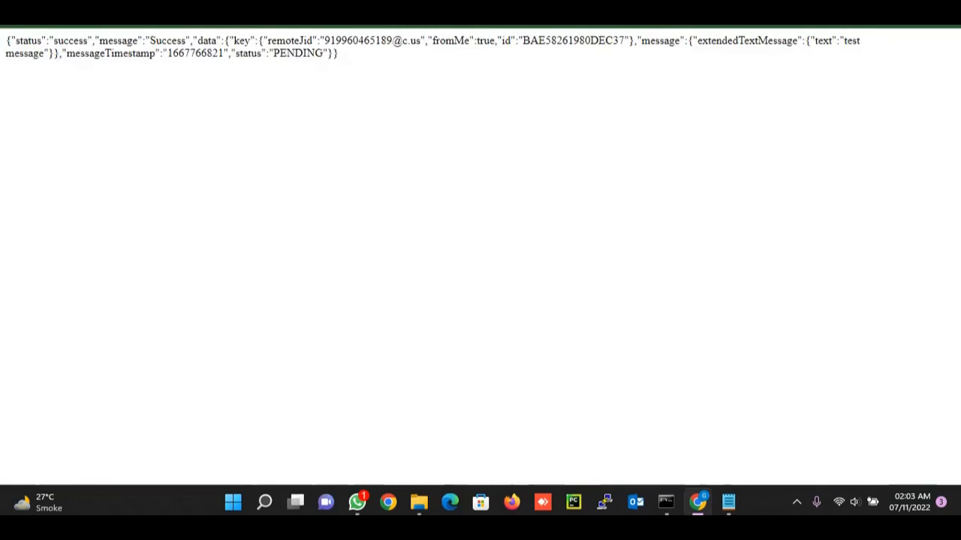
Step: Check the WhatsApp chat for the incoming test message
click(64, 10)
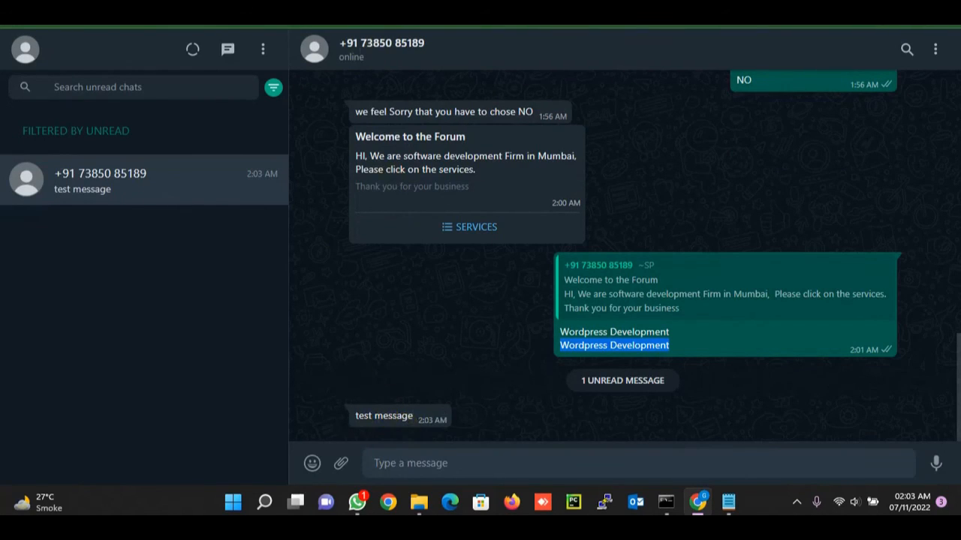
click(366, 6)
click(366, 6)
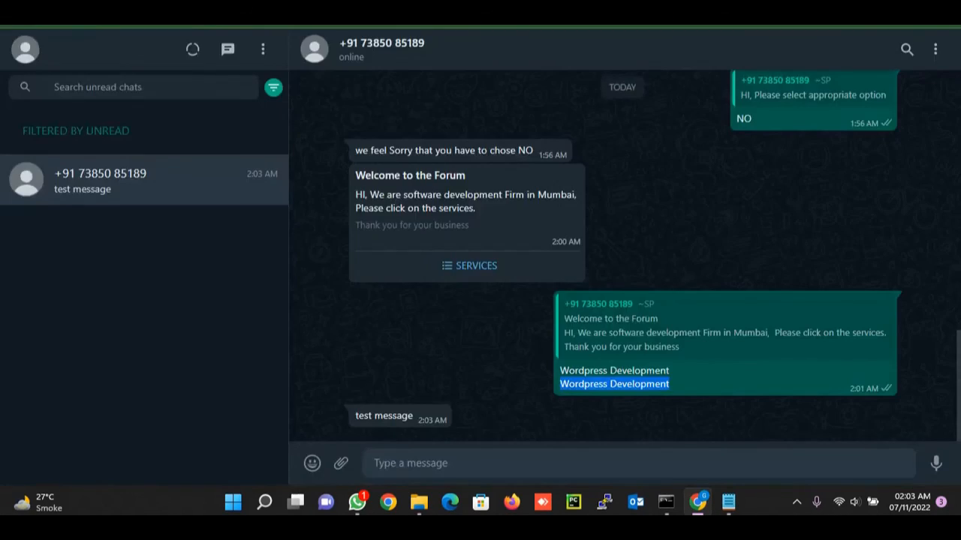
click(405, 6)
Step: Copy the Send Template sample URL from the API documentation and paste it on a new line in Notepad
click(71, 461)
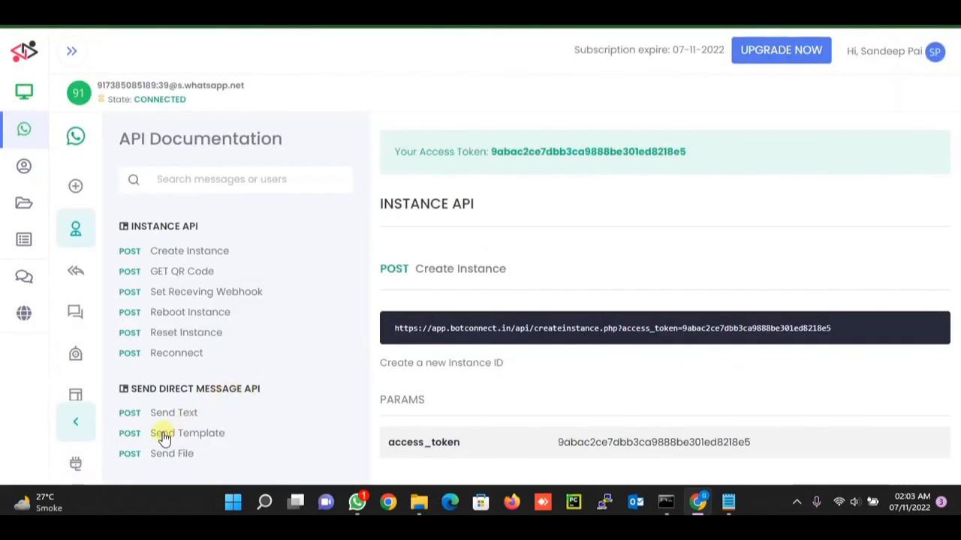
click(181, 433)
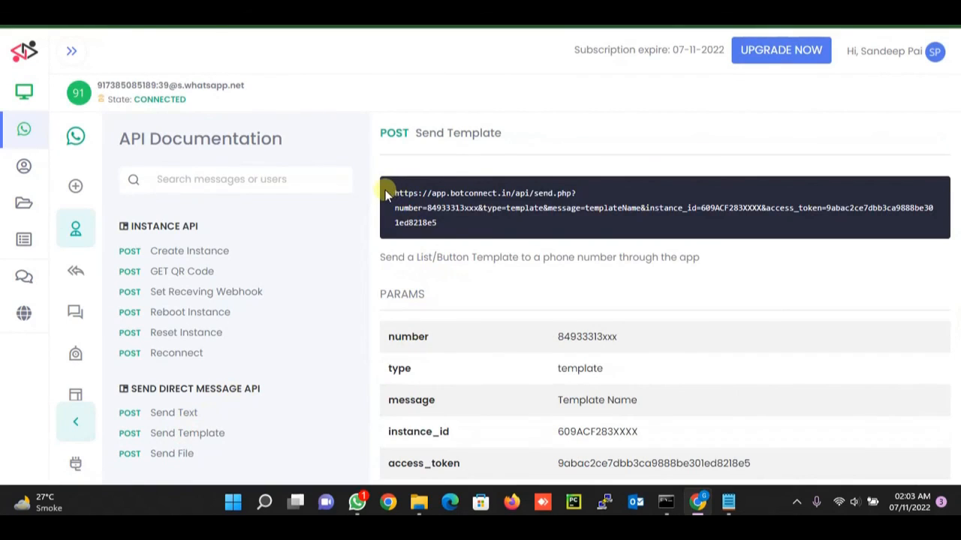
drag(390, 193, 441, 223)
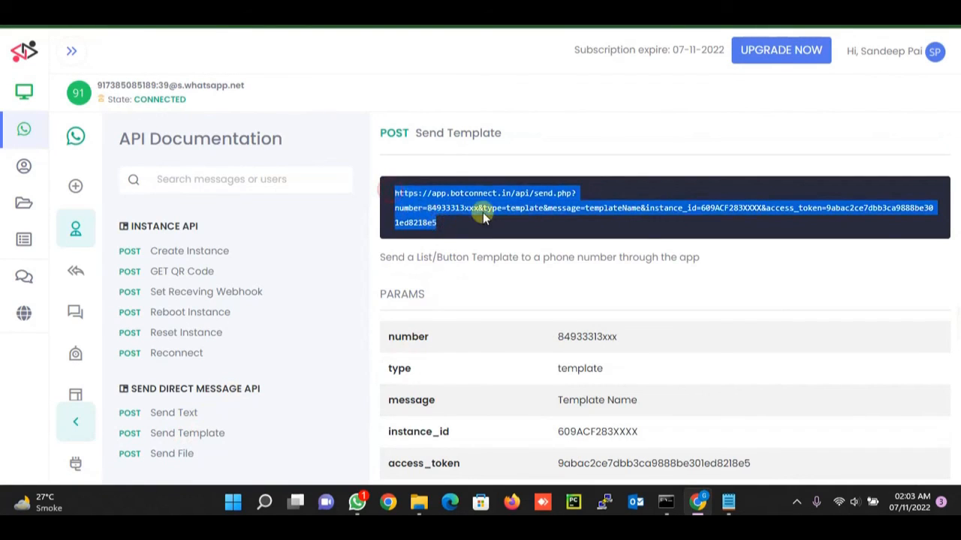
click(728, 501)
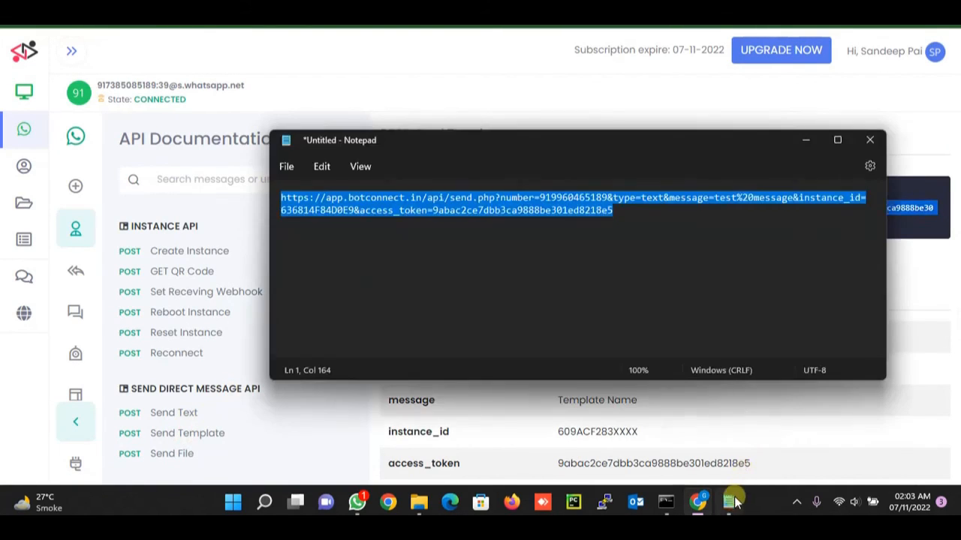
click(601, 308)
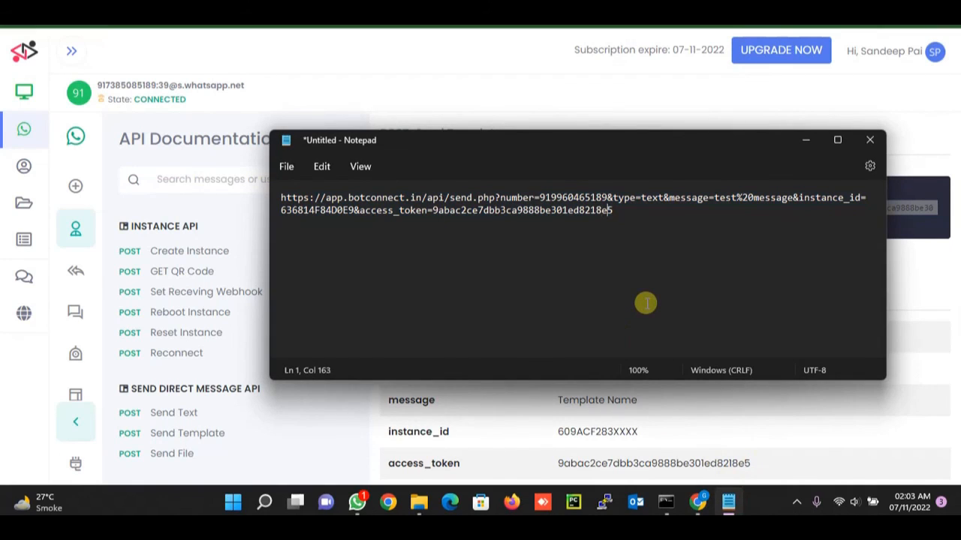
key(Return)
key(ctrl+v)
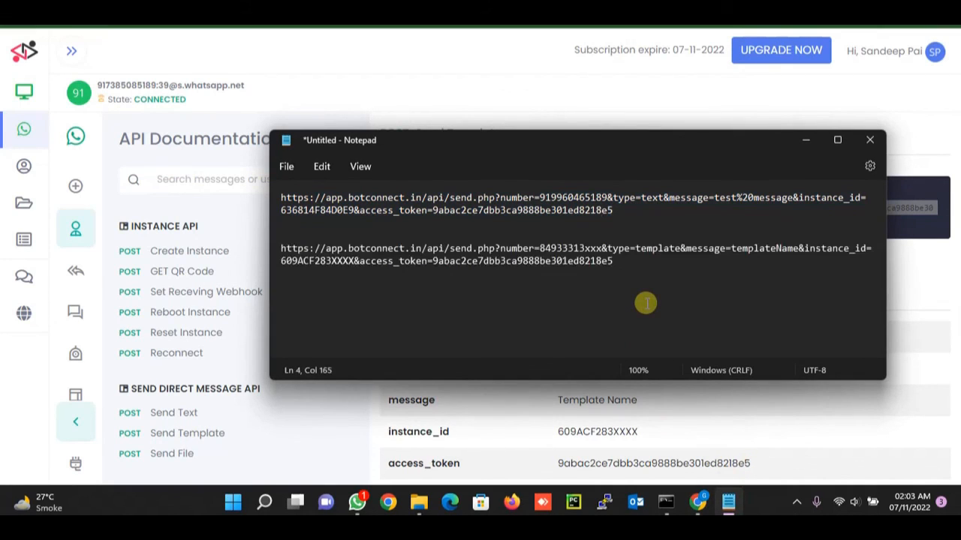
Step: Copy the Instance ID from the profile page and paste it over the placeholder instance_id in the template URL
click(75, 229)
double_click(285, 391)
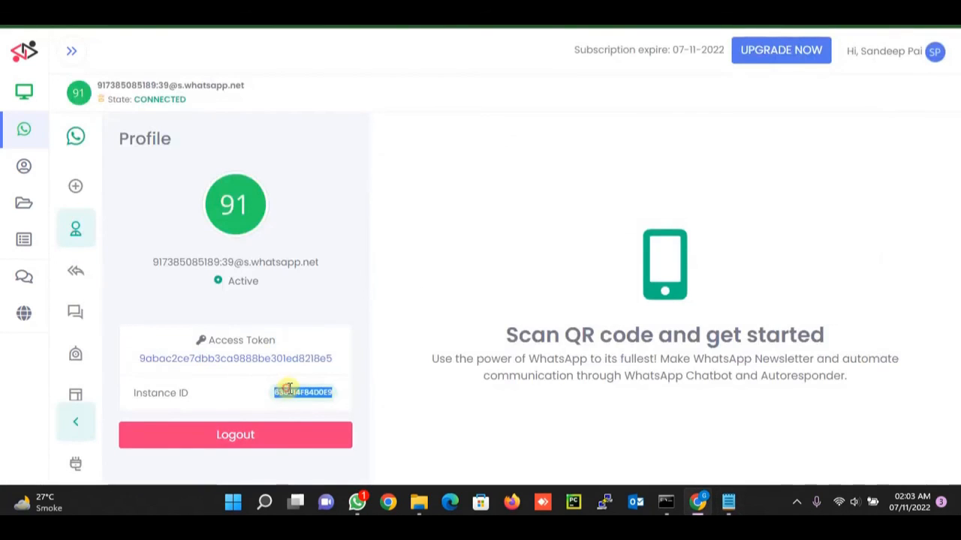
key(alt+Tab)
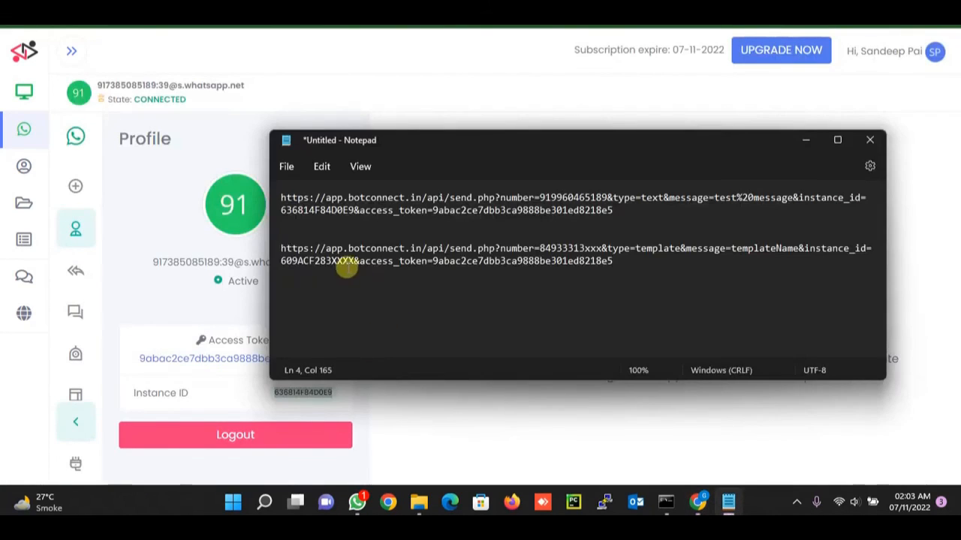
double_click(333, 260)
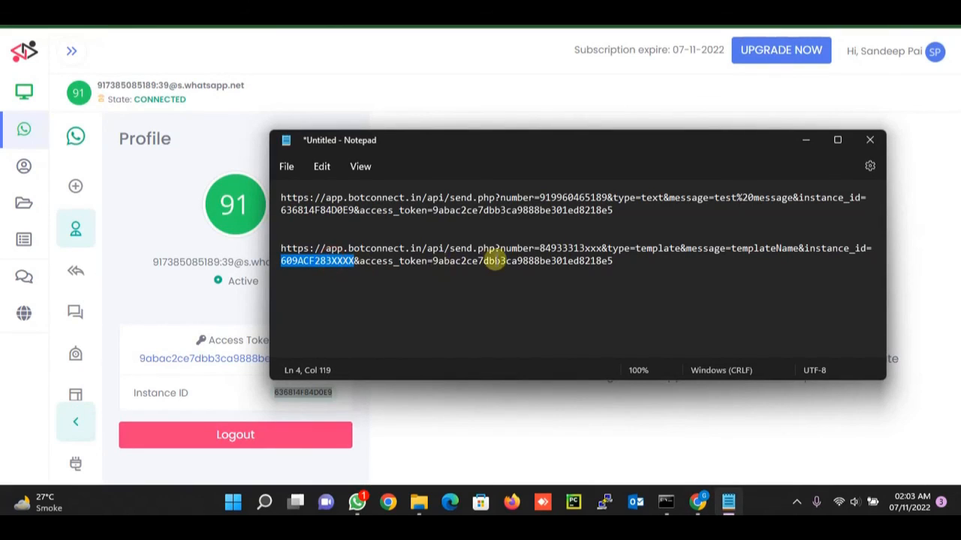
key(Right)
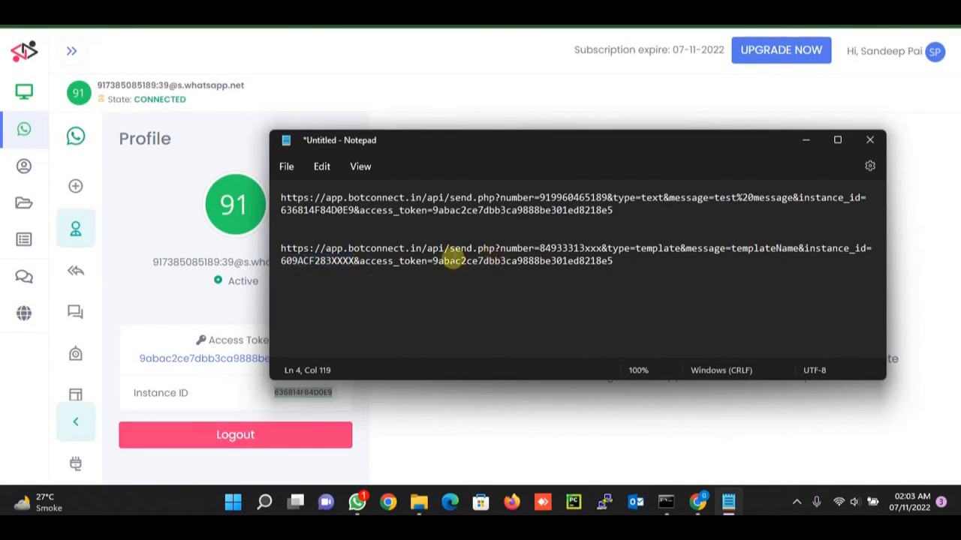
key(alt+Tab)
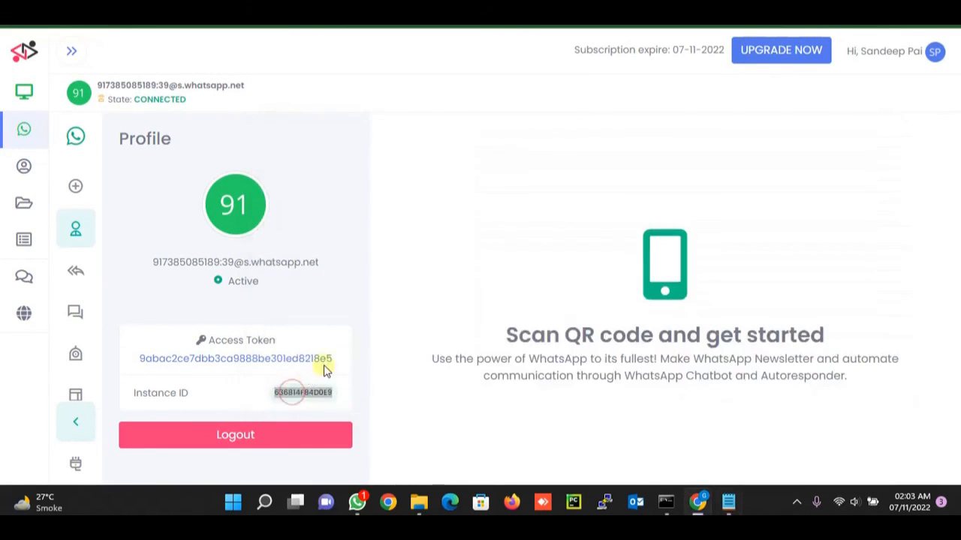
key(alt+Tab)
double_click(321, 261)
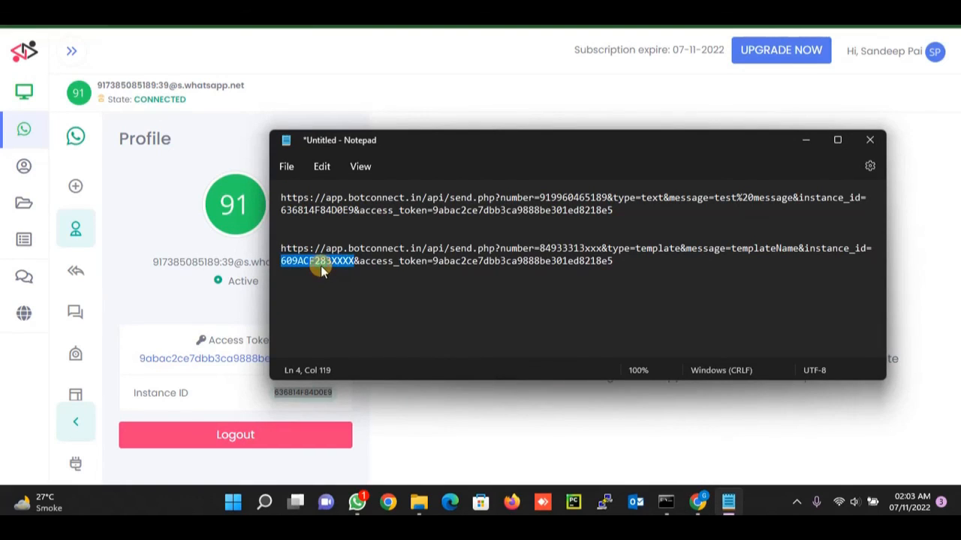
key(ctrl+v)
Step: Replace the sample number in the template URL with the recipient's phone number
double_click(564, 250)
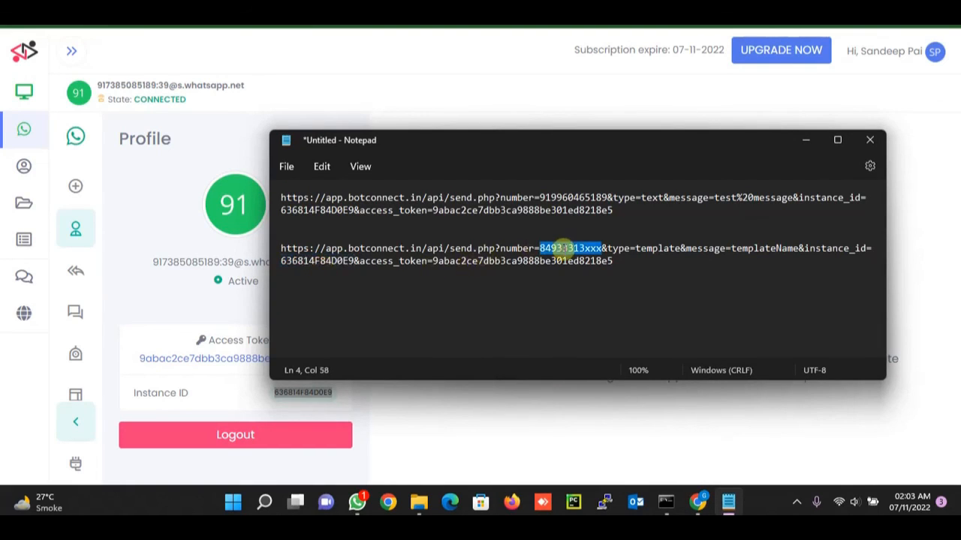
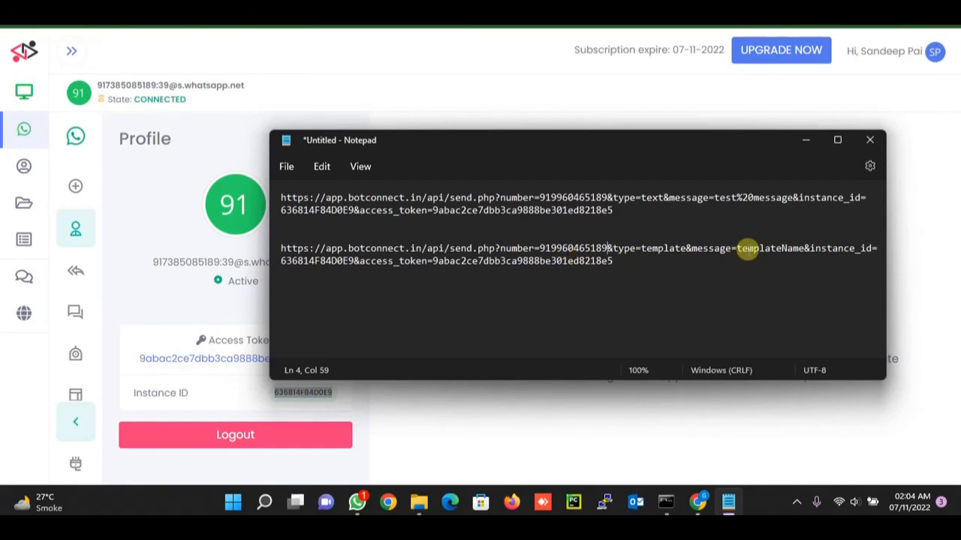
Step: Copy the button message template name Test3 and paste it over templateName in the URL
drag(737, 249, 800, 249)
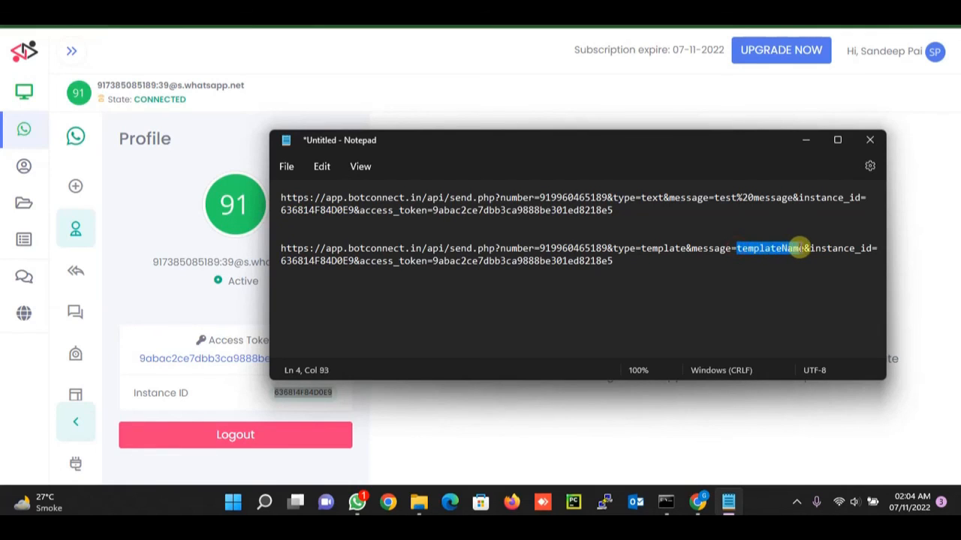
click(80, 399)
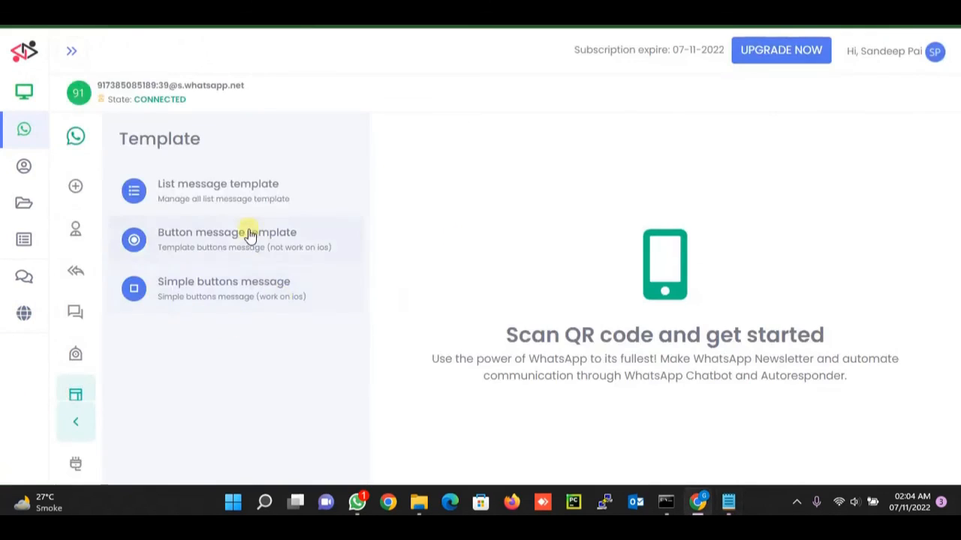
click(248, 229)
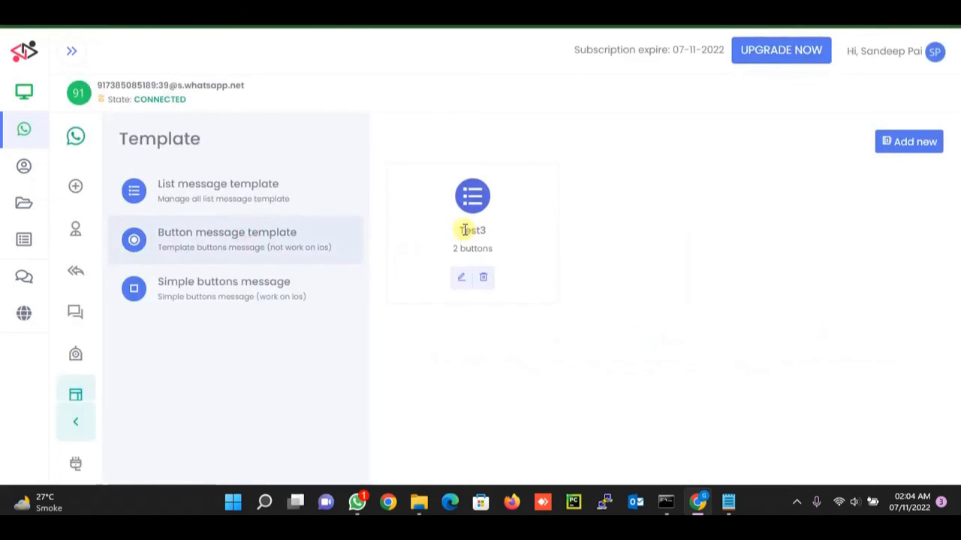
drag(458, 230, 488, 230)
double_click(461, 229)
key(ctrl+c)
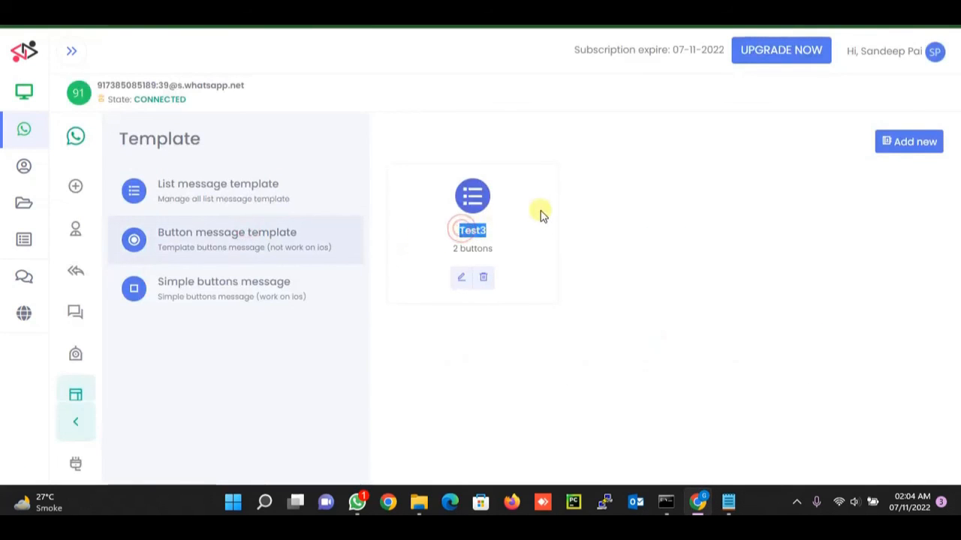
key(alt+Tab)
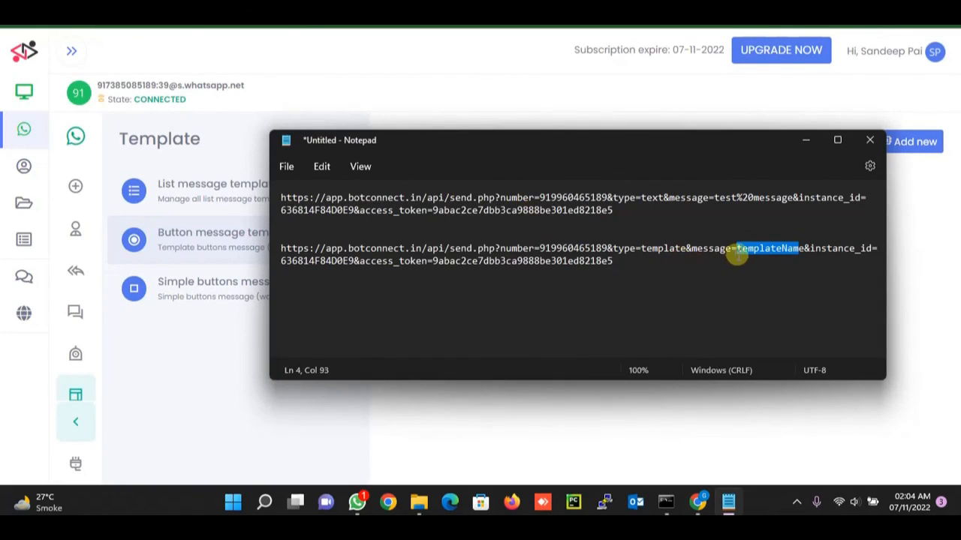
key(ctrl+v)
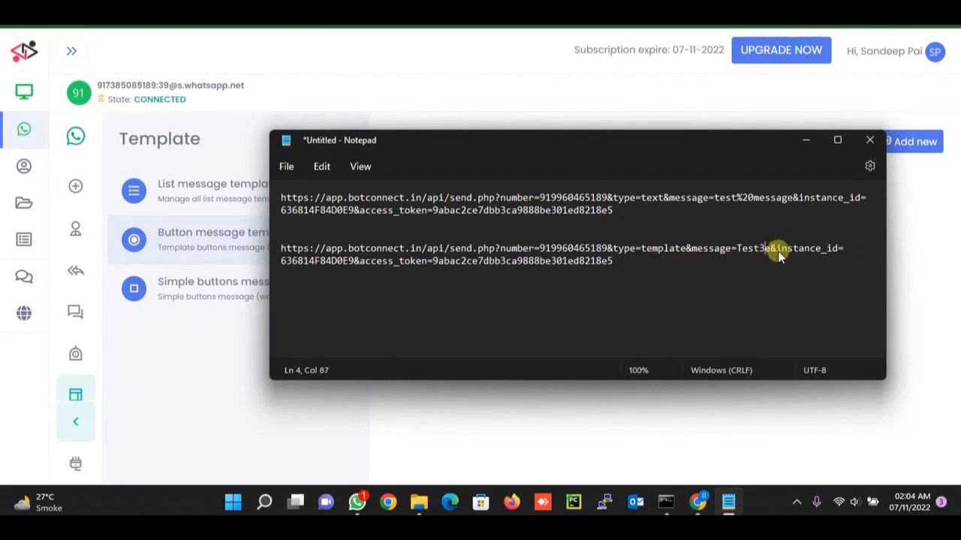
key(Delete)
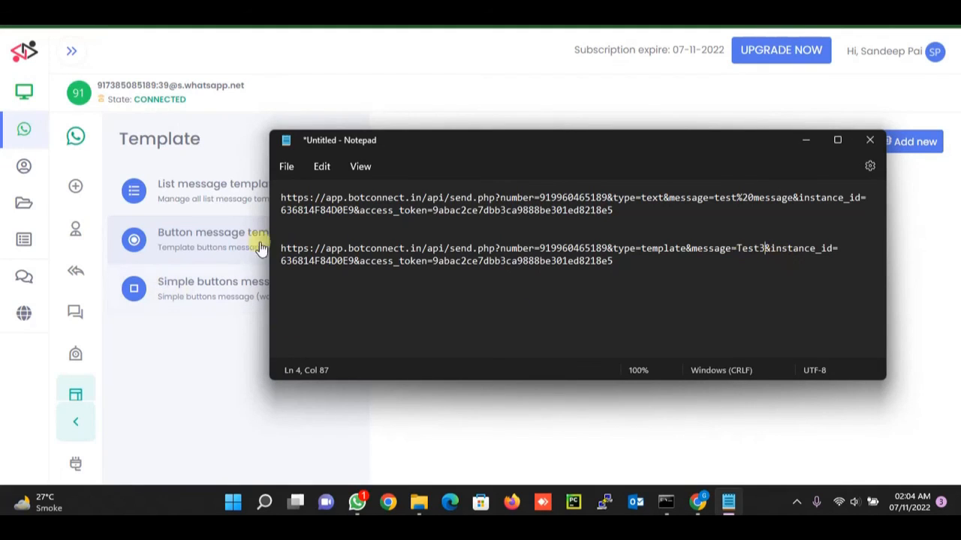
Step: Copy the completed template URL containing the access token and open it in a browser tab to send the template
drag(281, 247, 616, 261)
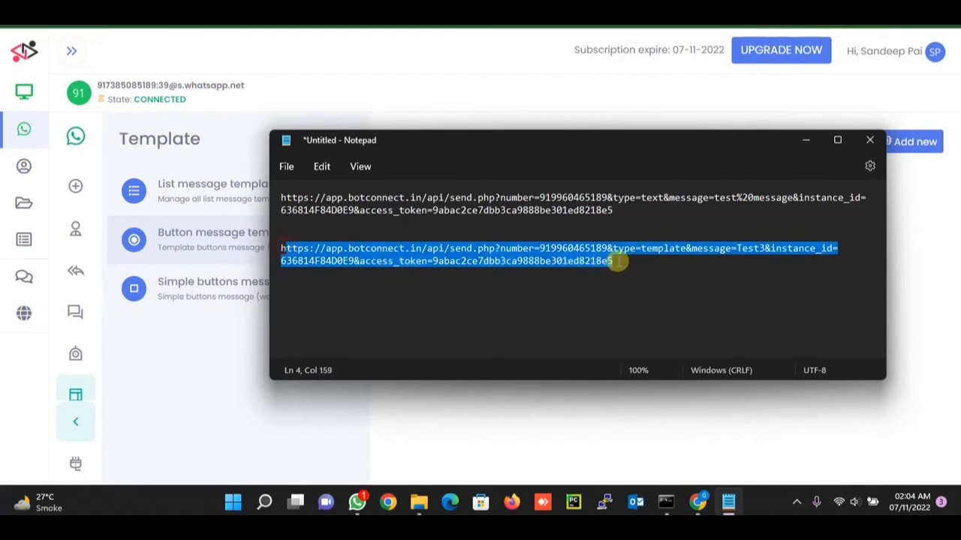
click(432, 294)
drag(280, 248, 614, 261)
key(ctrl+c)
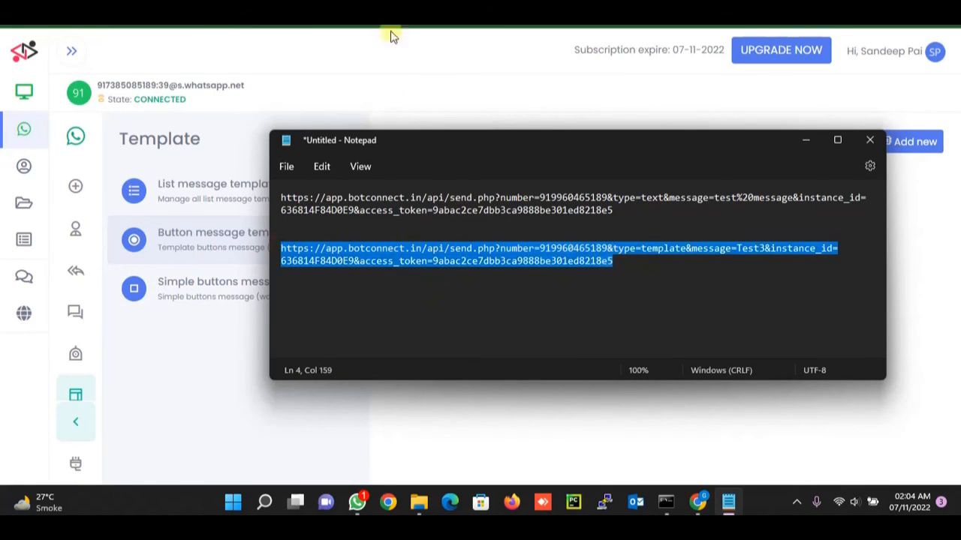
click(390, 7)
key(ctrl+v)
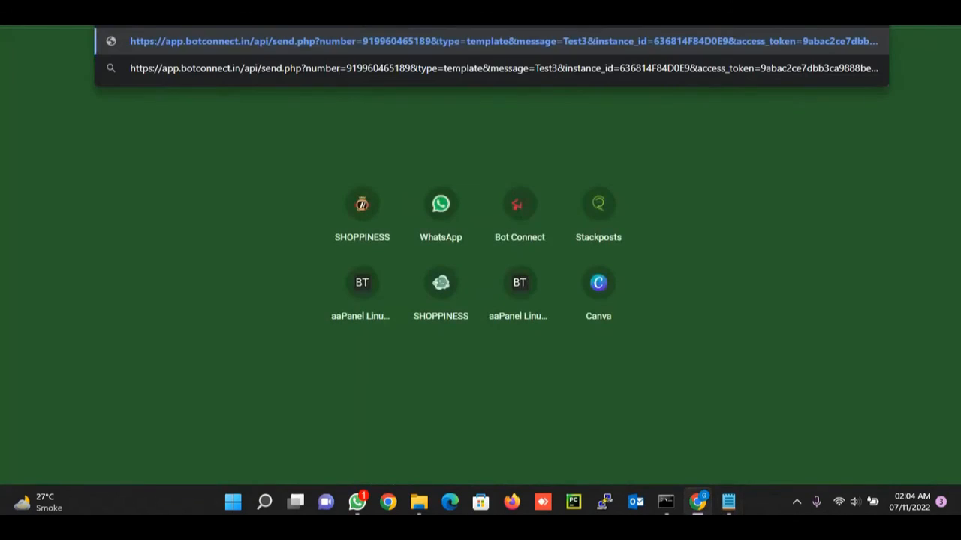
key(Return)
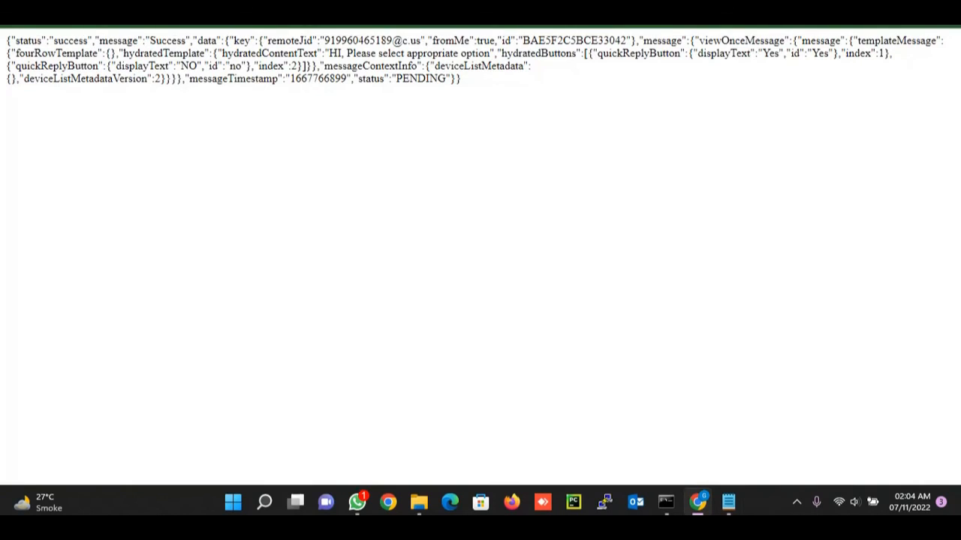
Step: Check the WhatsApp chat for the incoming template message with its buttons
drag(92, 43, 155, 49)
click(180, 8)
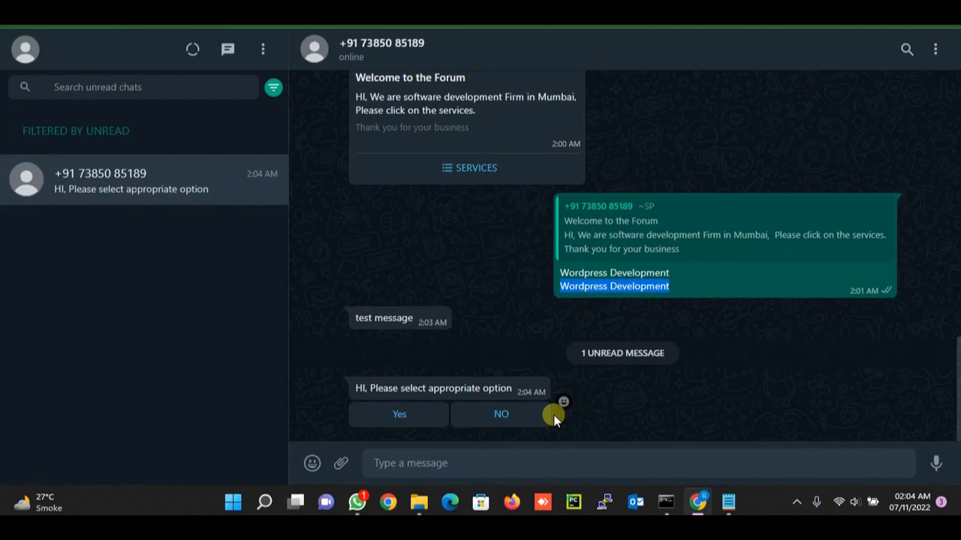
key(ctrl+Tab)
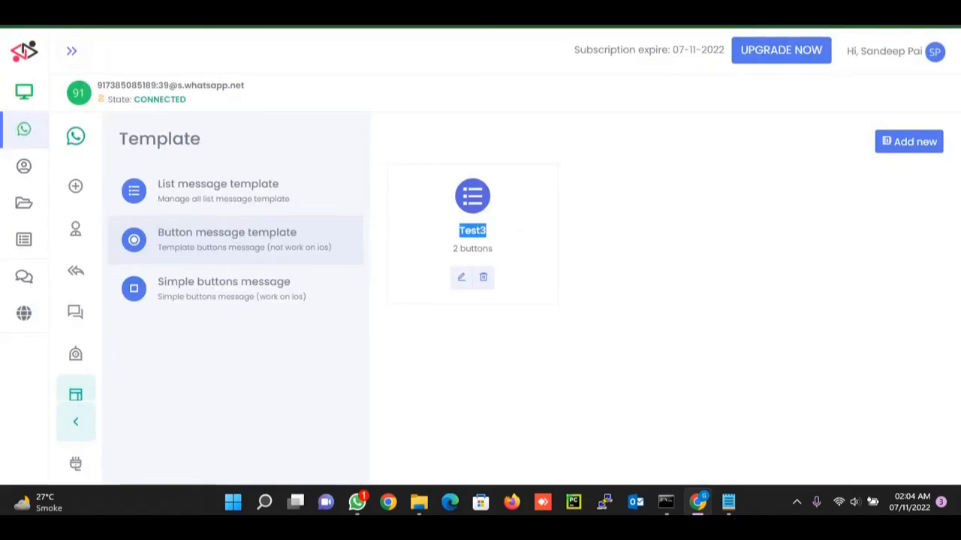
Step: Open a new Support Center ticket form and examine its category options, subject and message fields
mouse_move(116, 109)
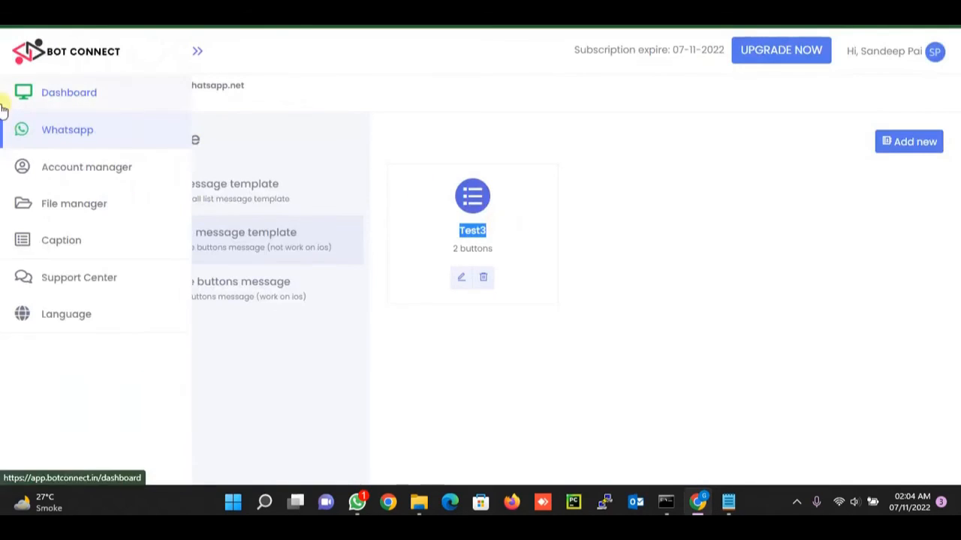
click(84, 279)
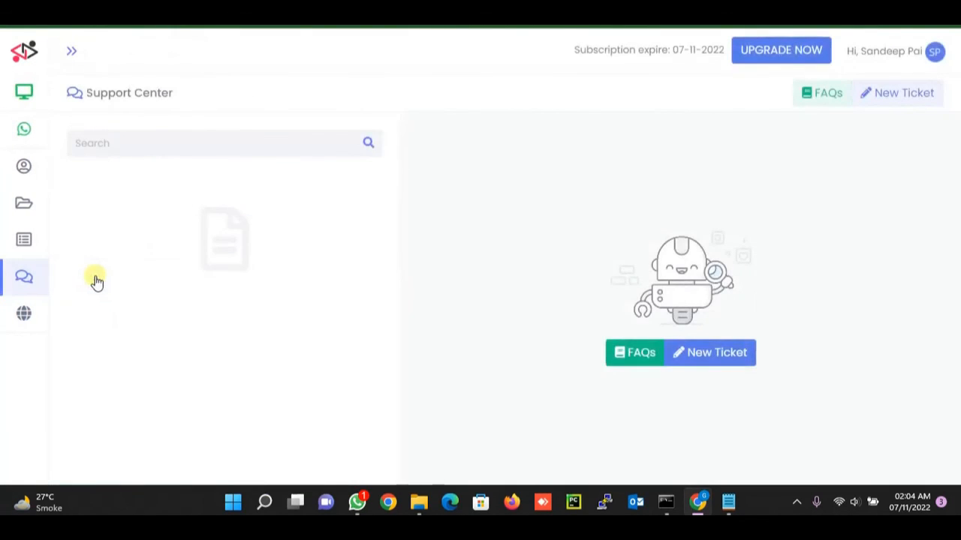
click(743, 354)
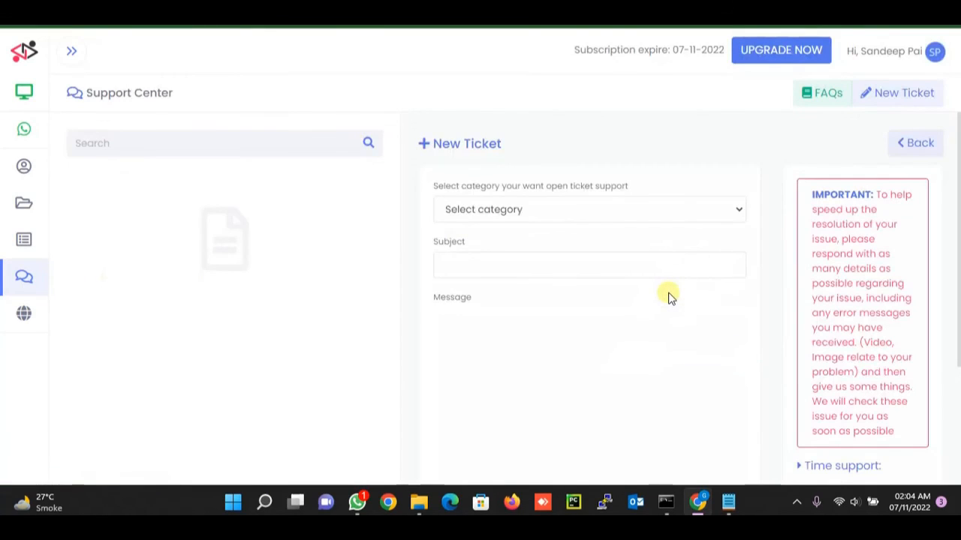
click(600, 209)
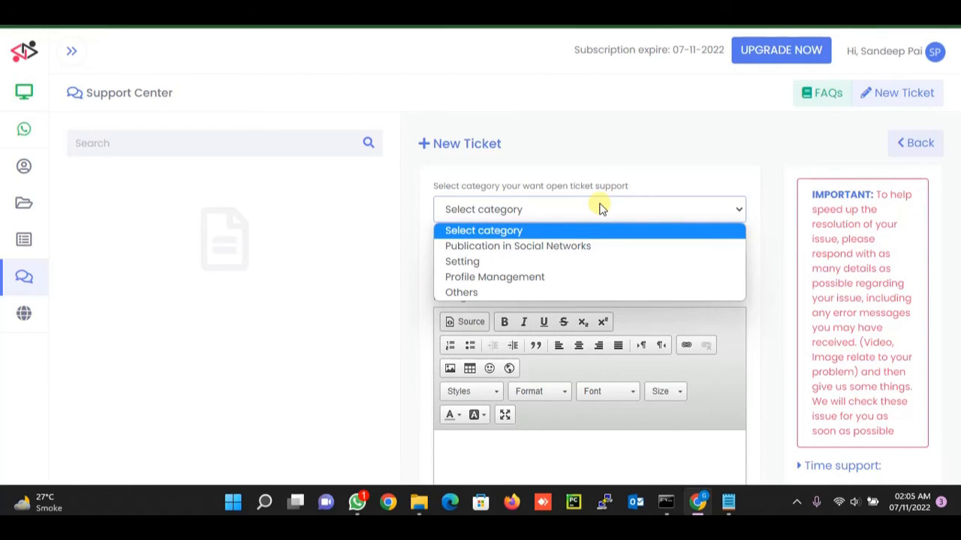
click(671, 146)
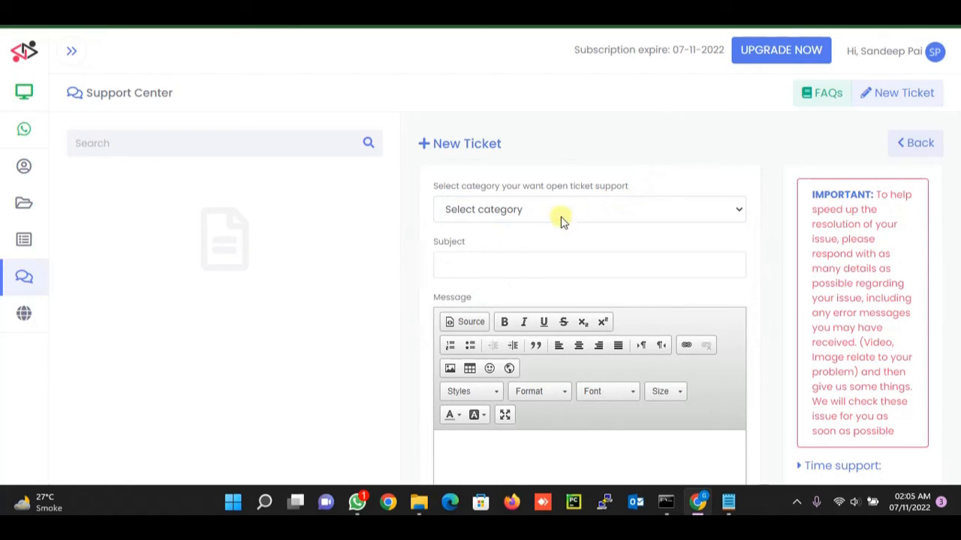
click(515, 268)
scroll(516, 300, down, 2)
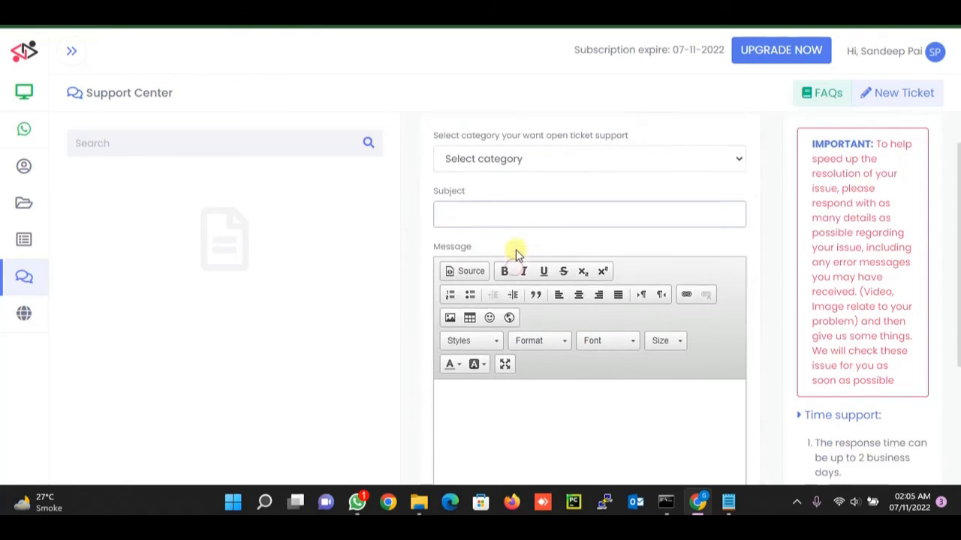
click(516, 362)
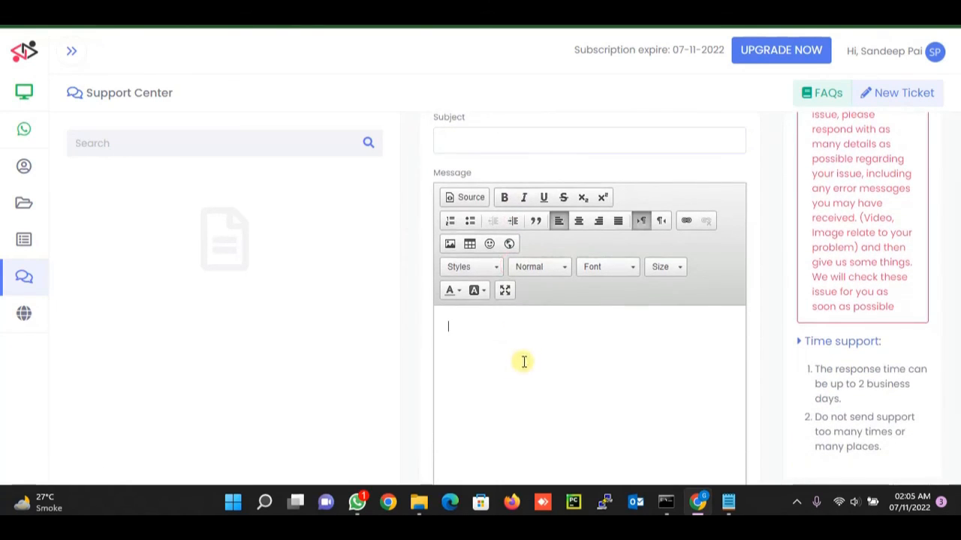
scroll(815, 422, down, 2)
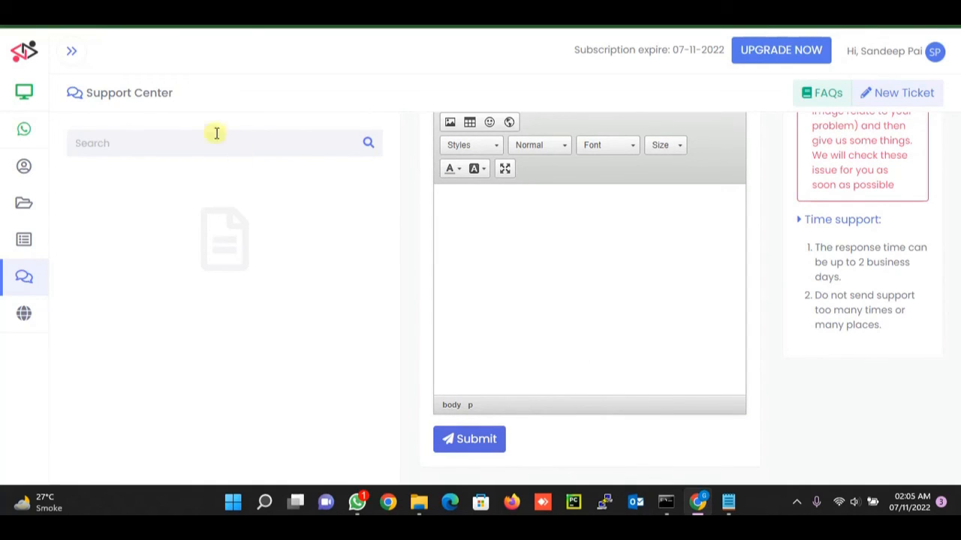
click(87, 93)
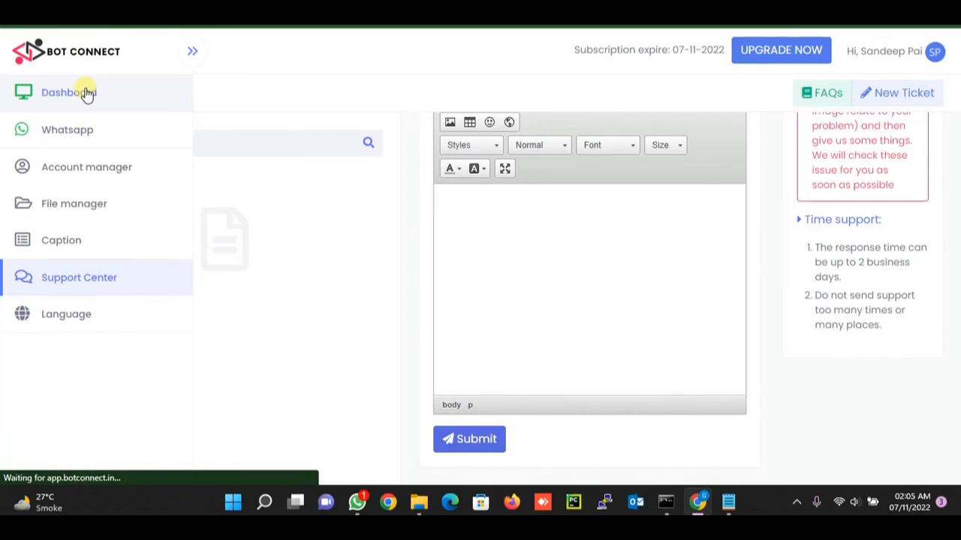